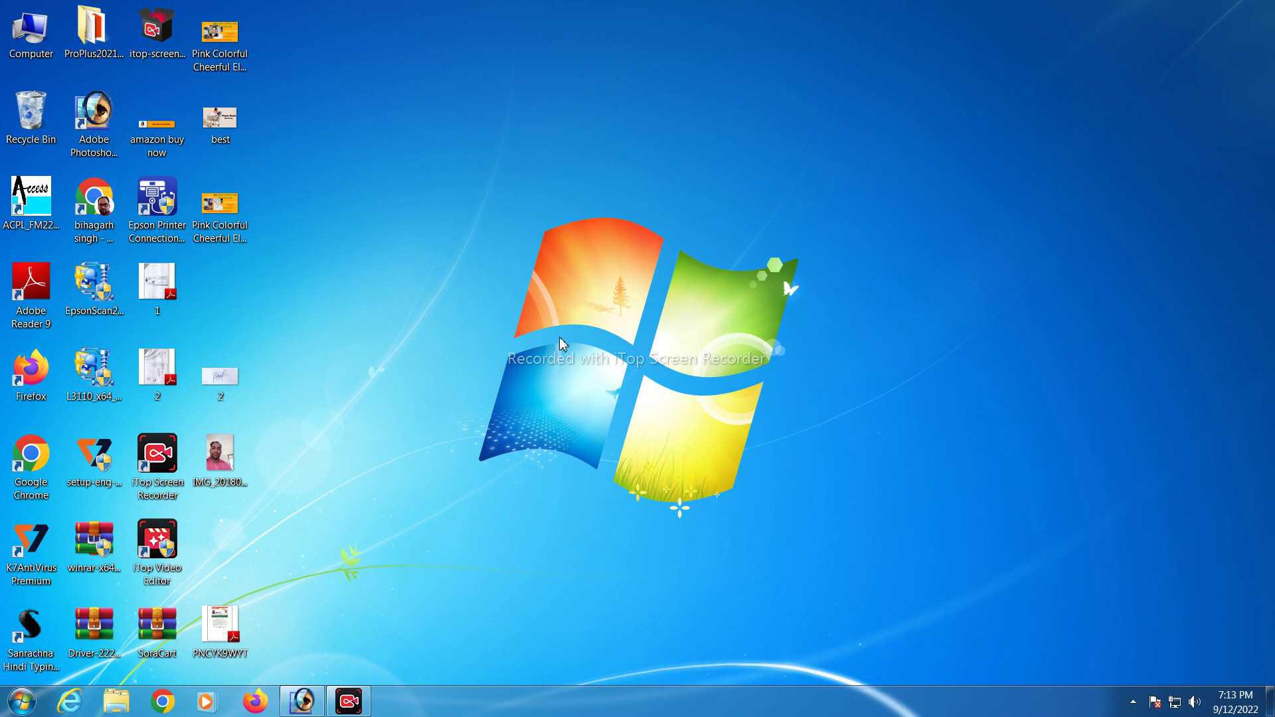
Refresh the desktop repeatedly from its right-click menu
right_click(562, 269)
click(591, 313)
right_click(411, 238)
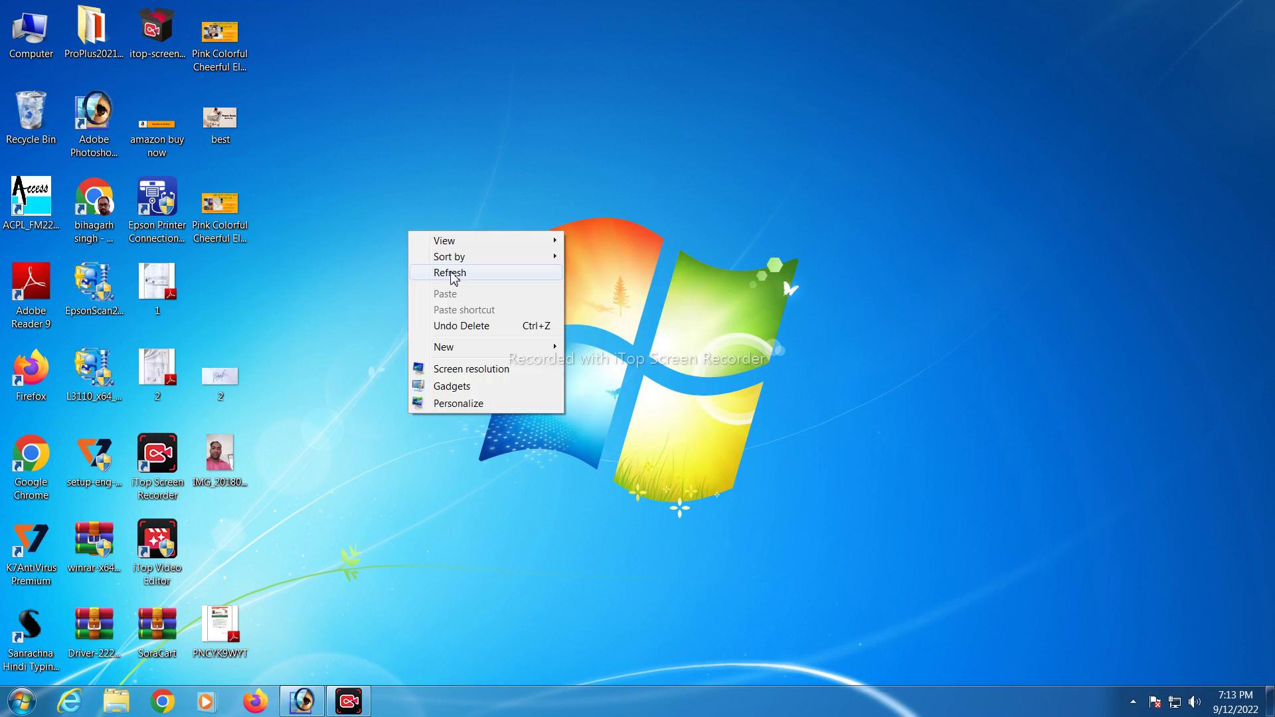
click(451, 268)
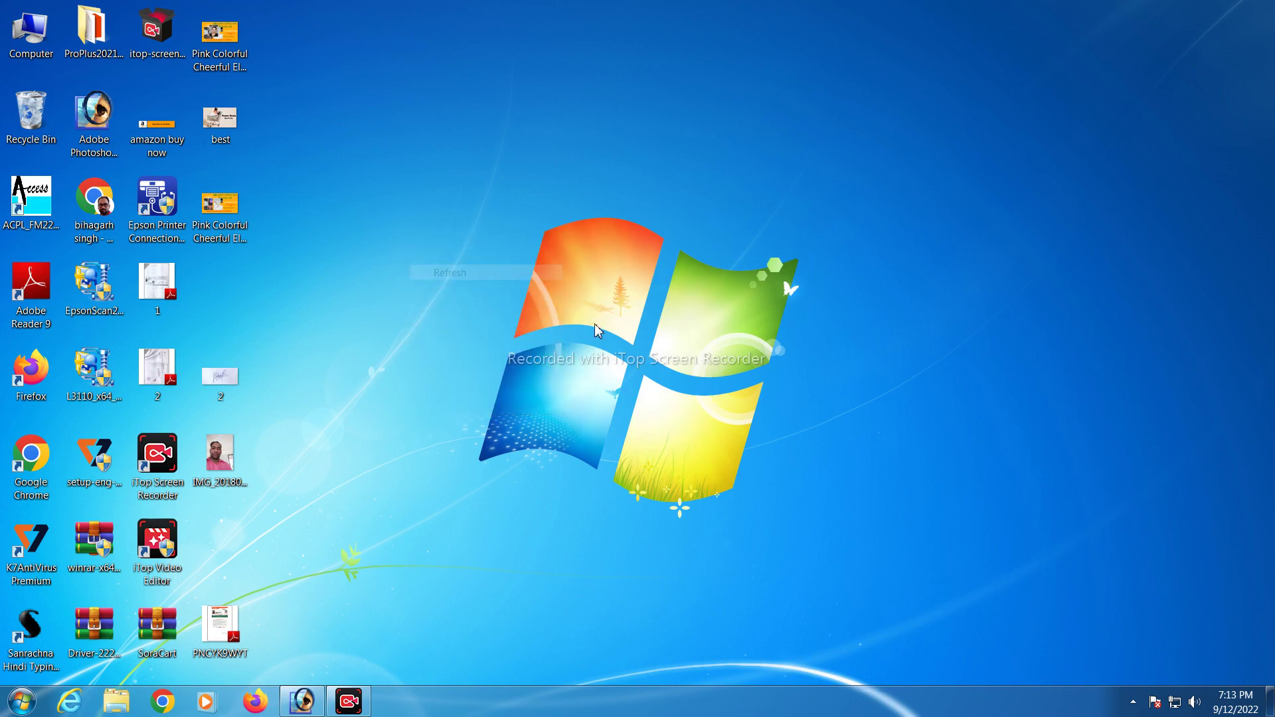
right_click(447, 327)
click(495, 368)
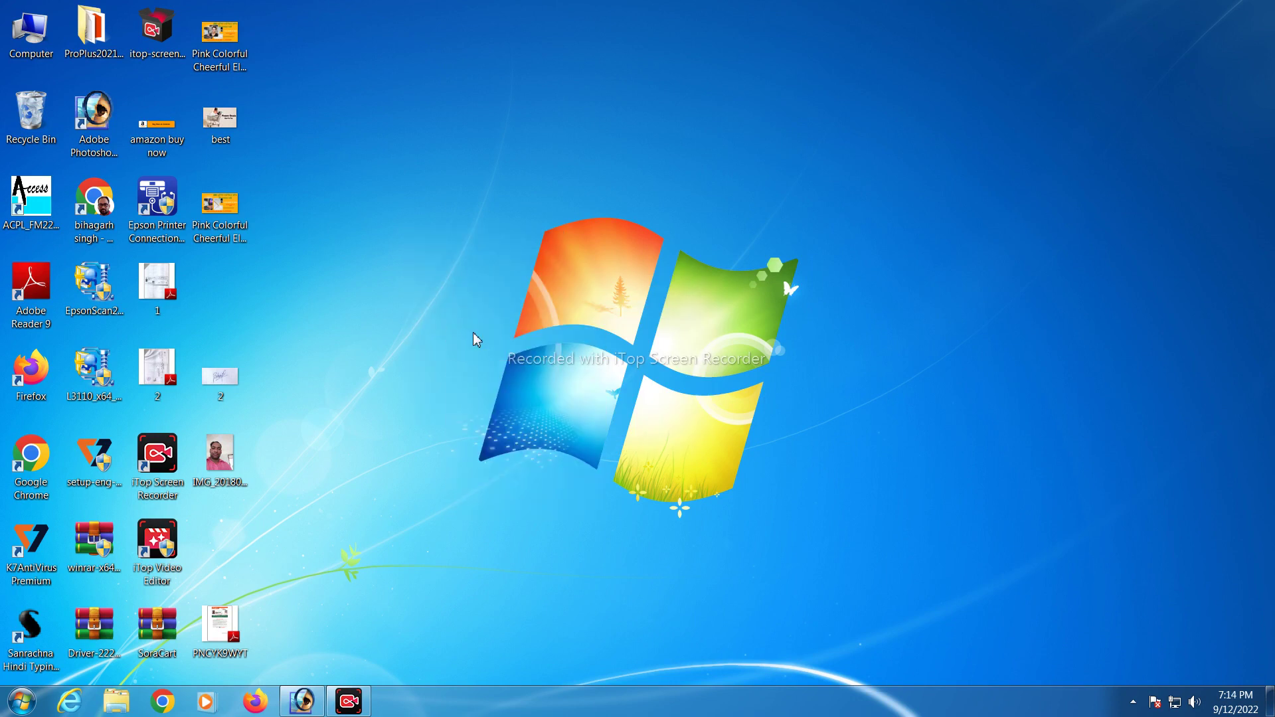
right_click(473, 332)
click(515, 374)
right_click(506, 376)
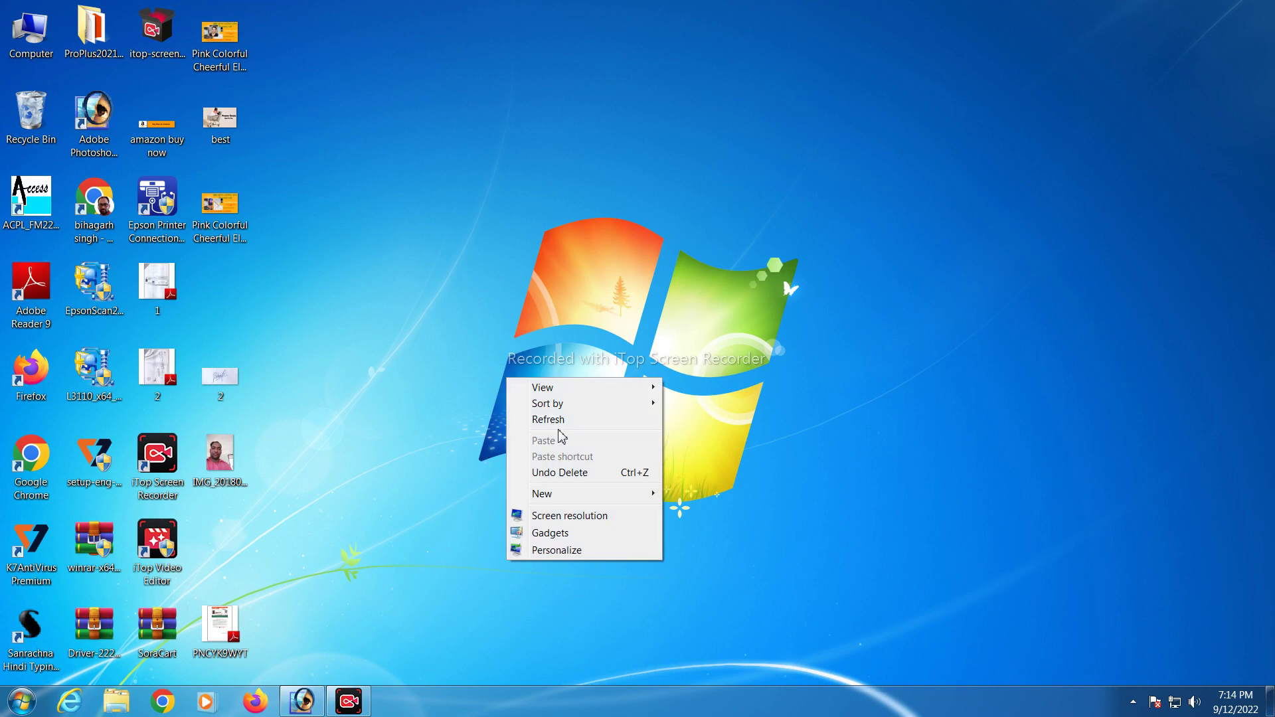
click(552, 425)
right_click(463, 387)
click(508, 429)
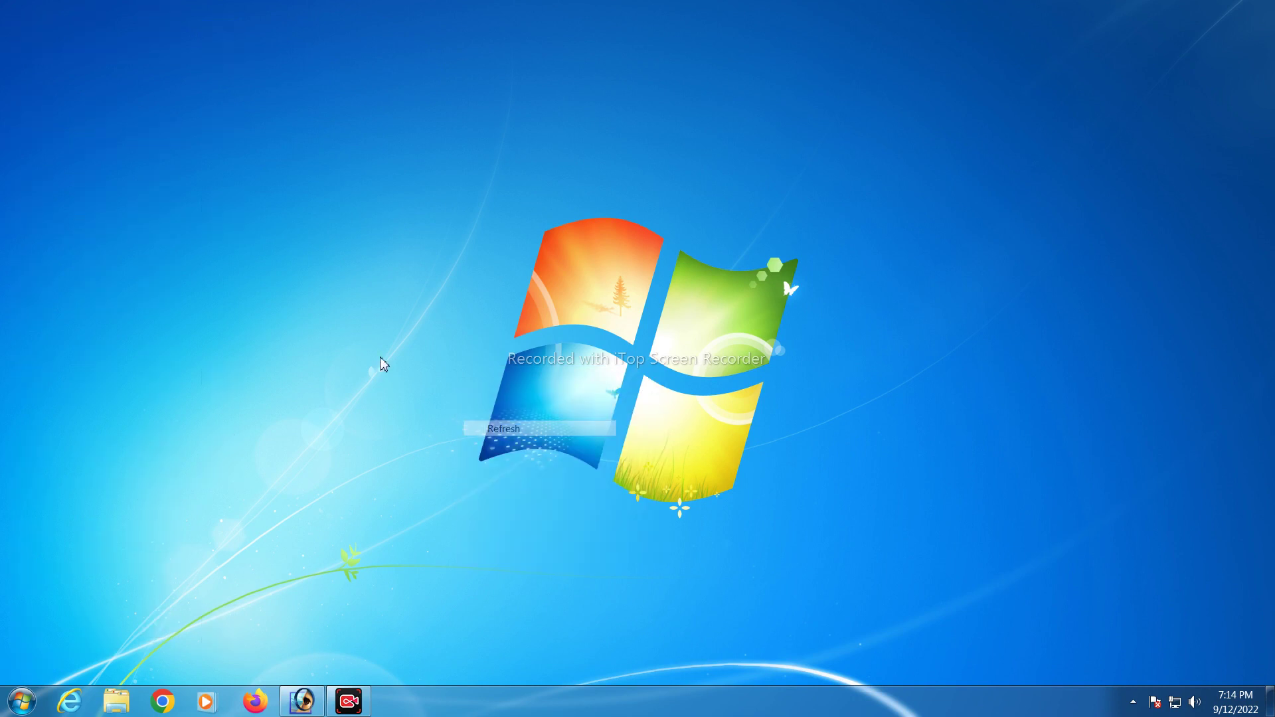
right_click(379, 356)
click(425, 401)
right_click(473, 374)
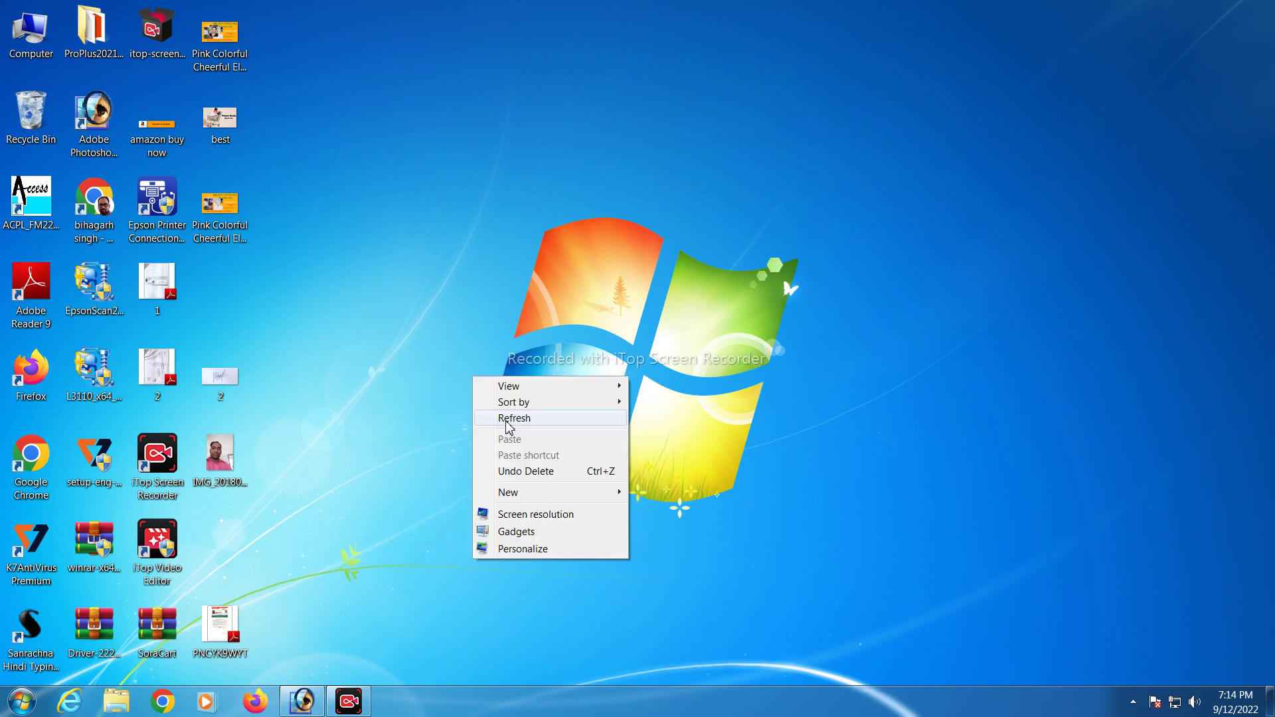
click(508, 417)
right_click(476, 370)
click(511, 413)
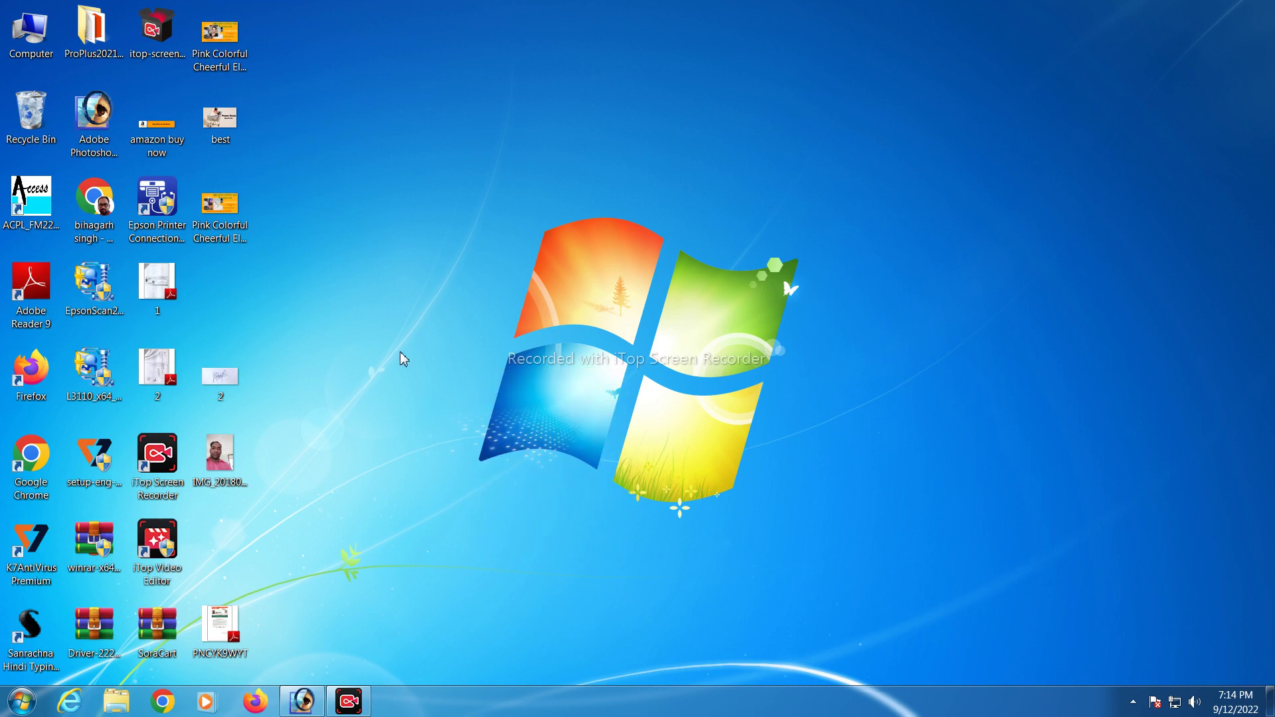
right_click(401, 352)
click(443, 394)
right_click(456, 272)
click(506, 314)
right_click(550, 276)
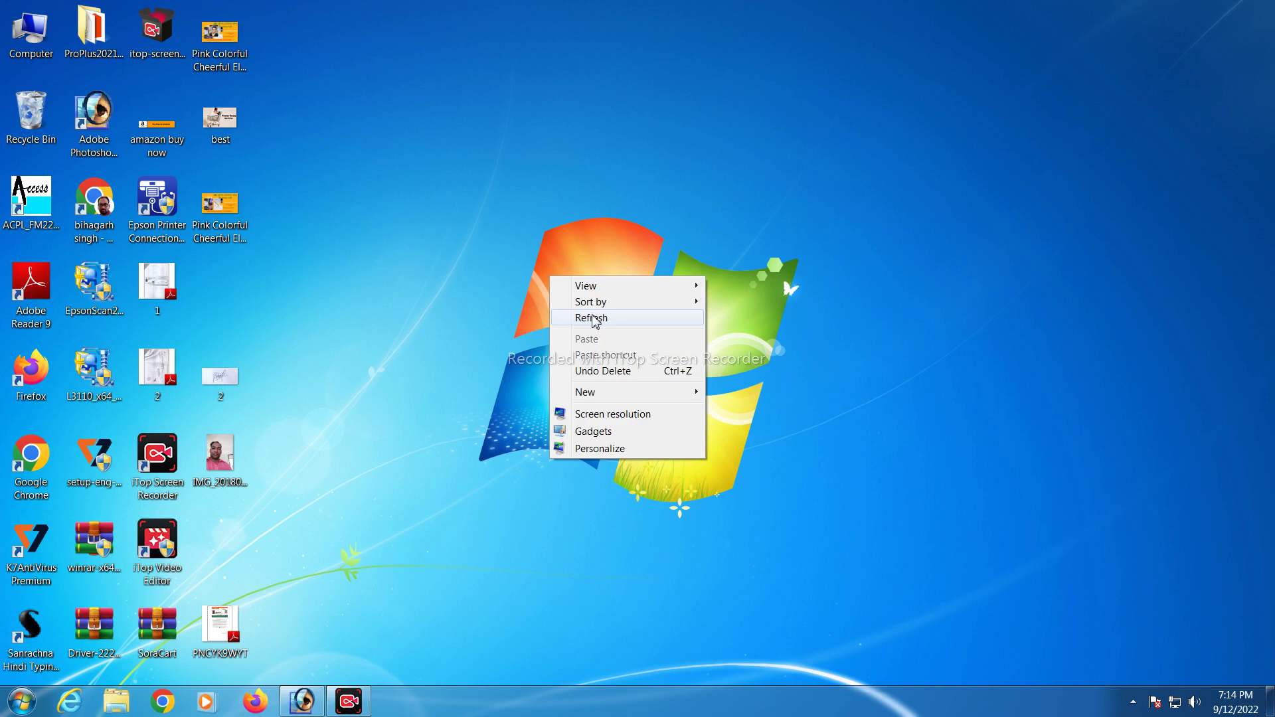
click(592, 321)
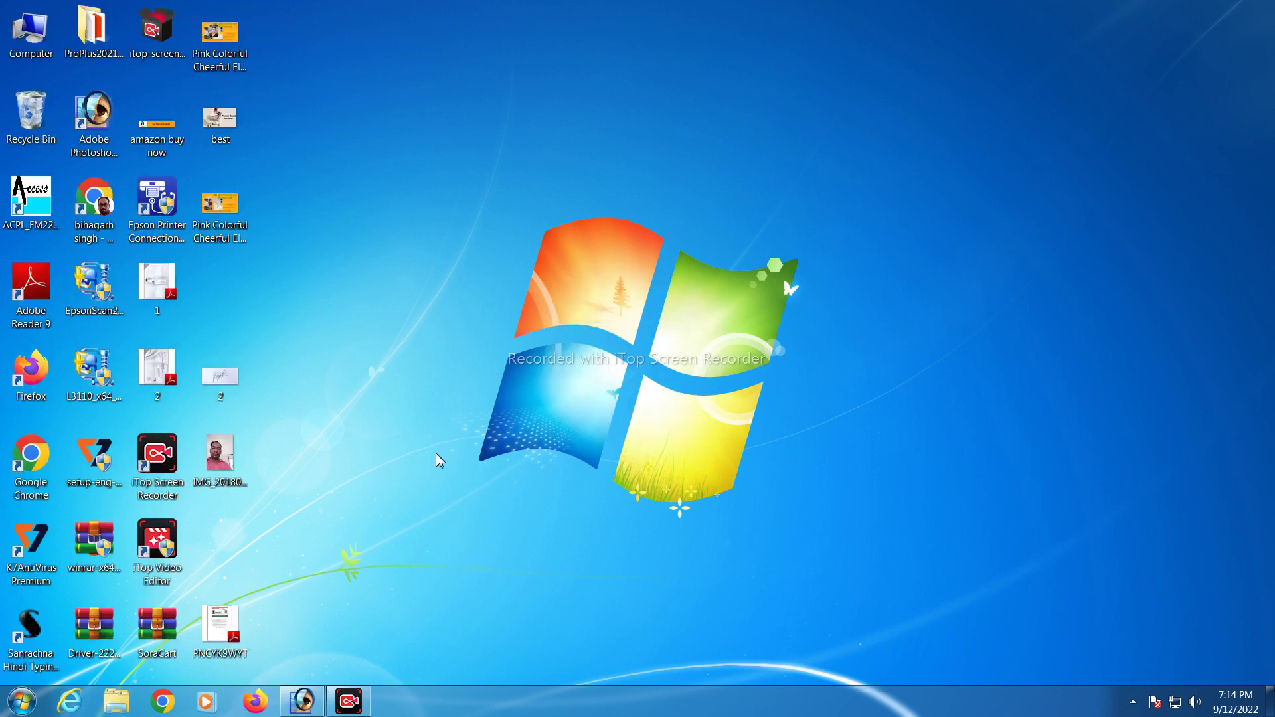
right_click(435, 446)
click(469, 488)
right_click(336, 300)
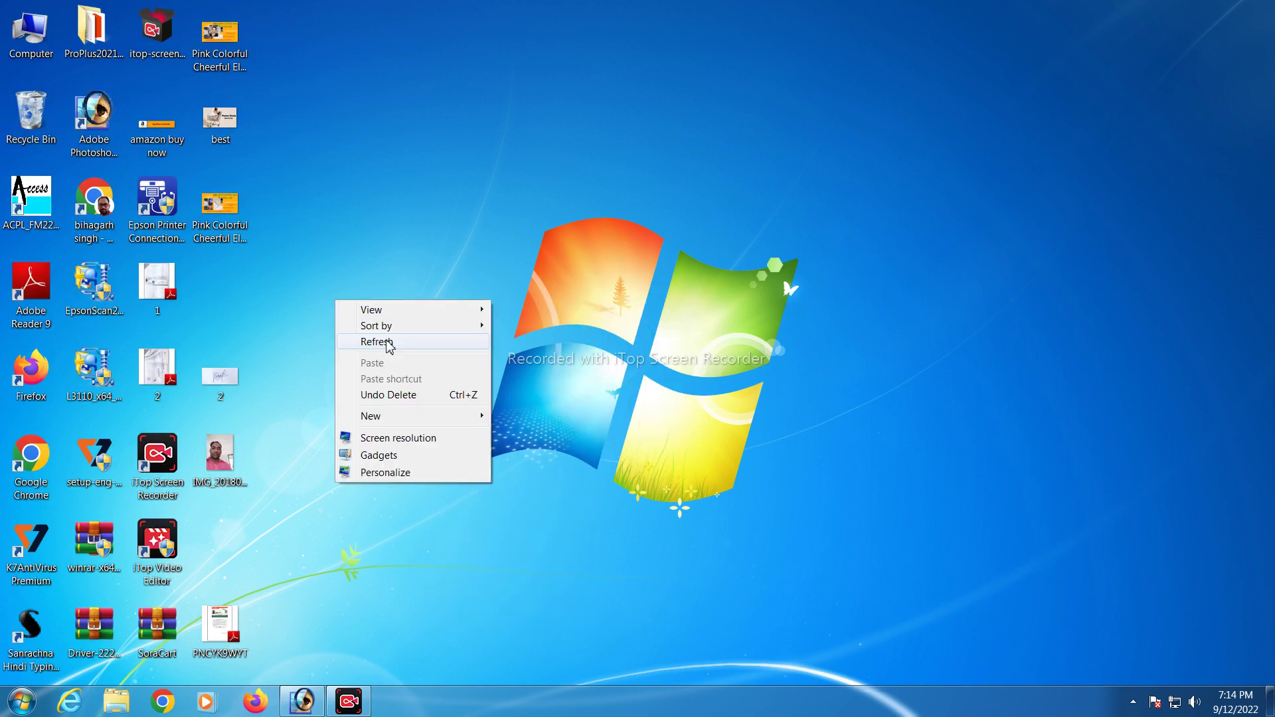
click(387, 341)
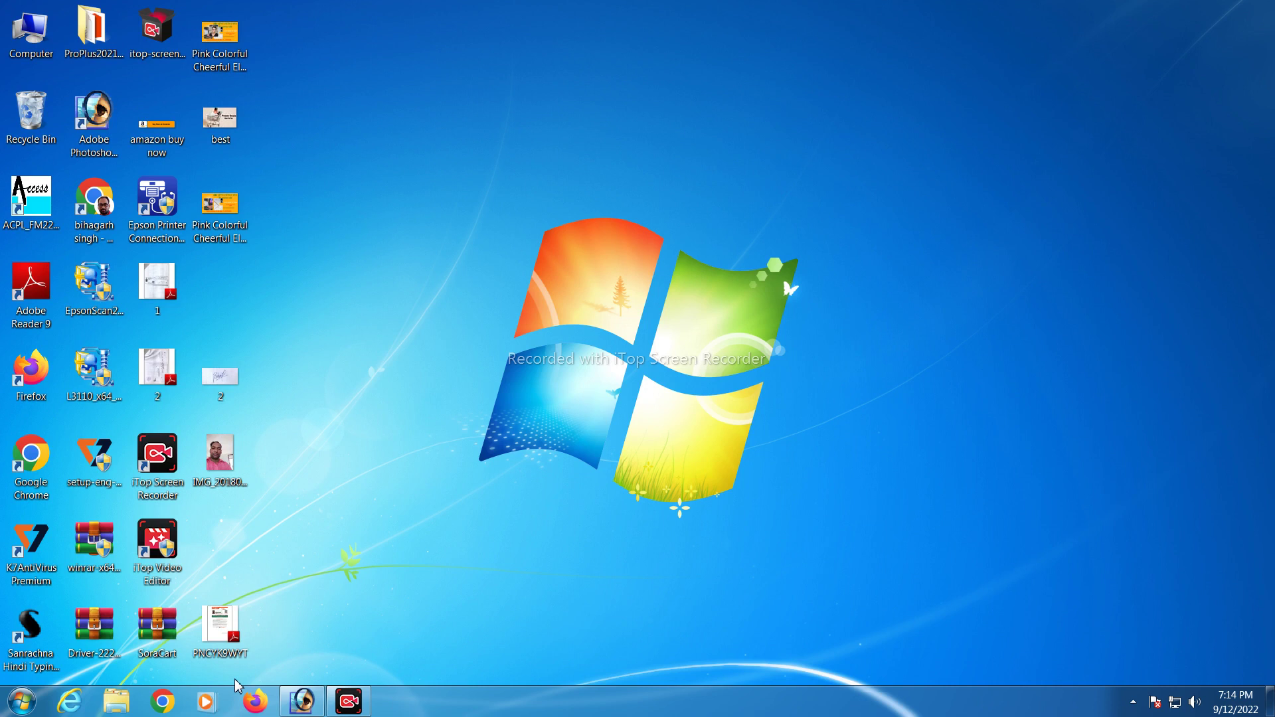
right_click(503, 380)
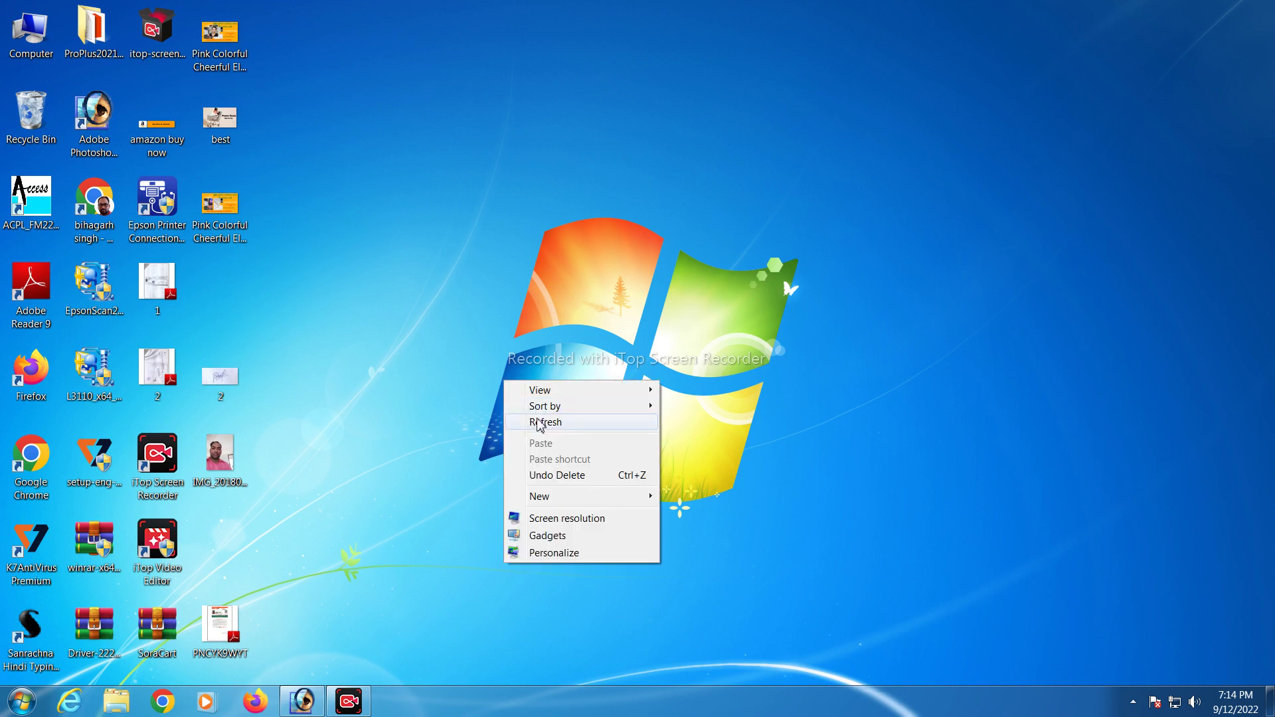
click(540, 421)
right_click(424, 237)
click(469, 279)
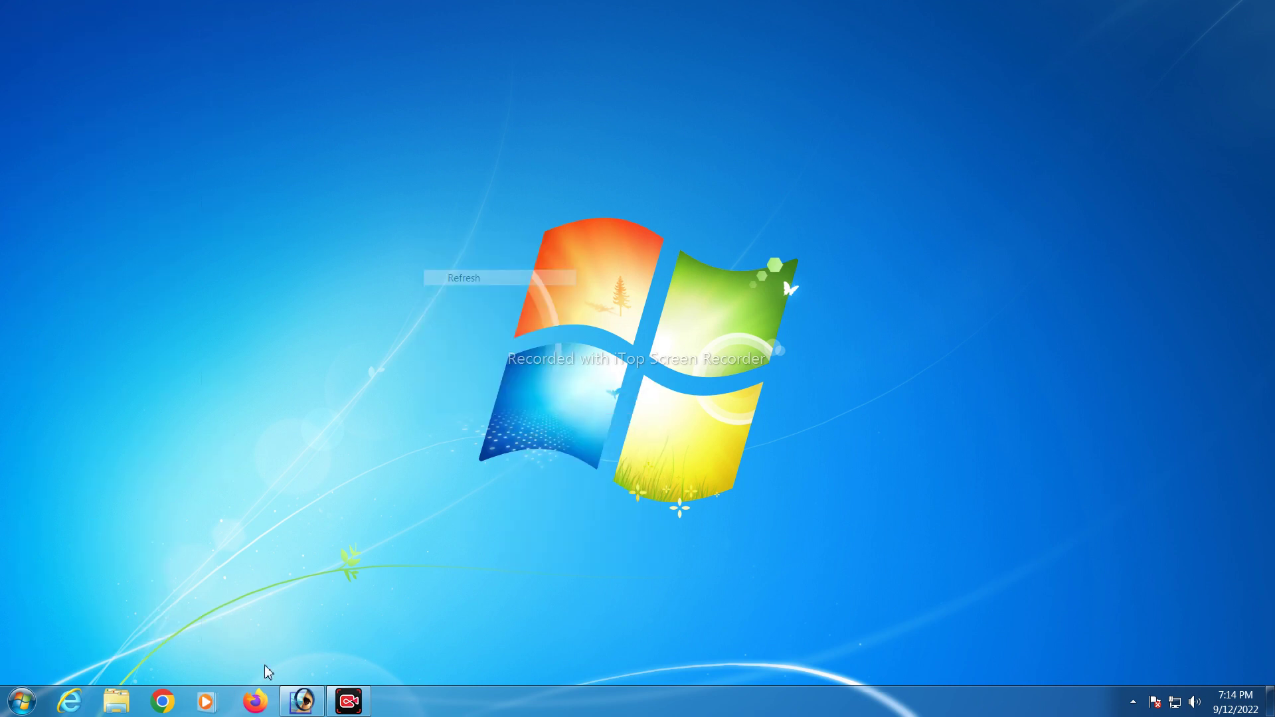
Launch maximized Chrome with the first profile and go to the autocompleted IBPS recruitment URL
click(174, 701)
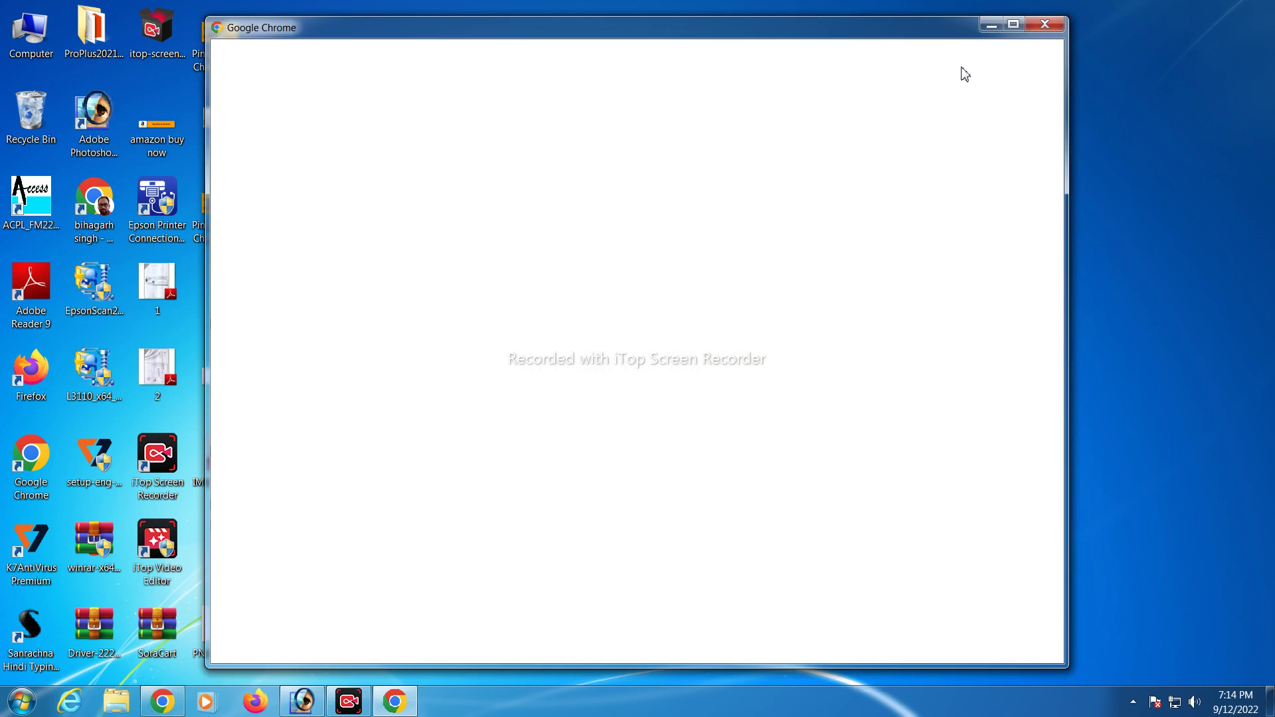
click(1013, 25)
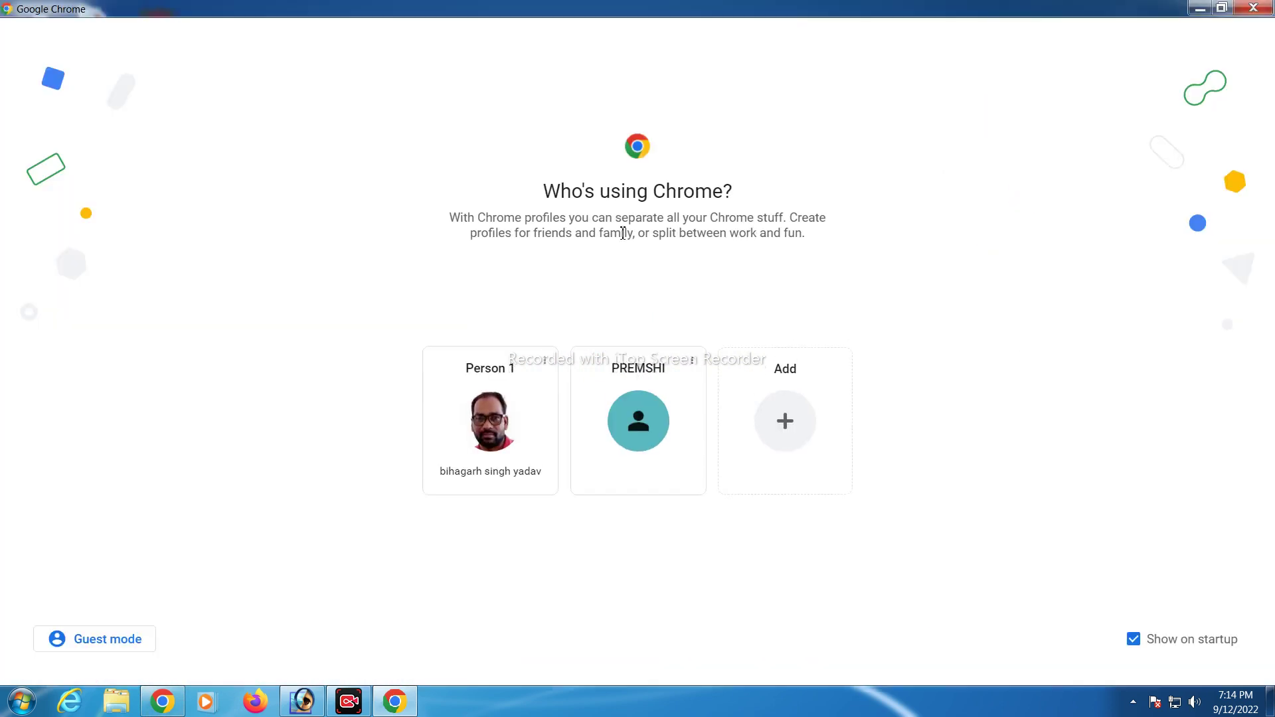
click(509, 425)
click(239, 42)
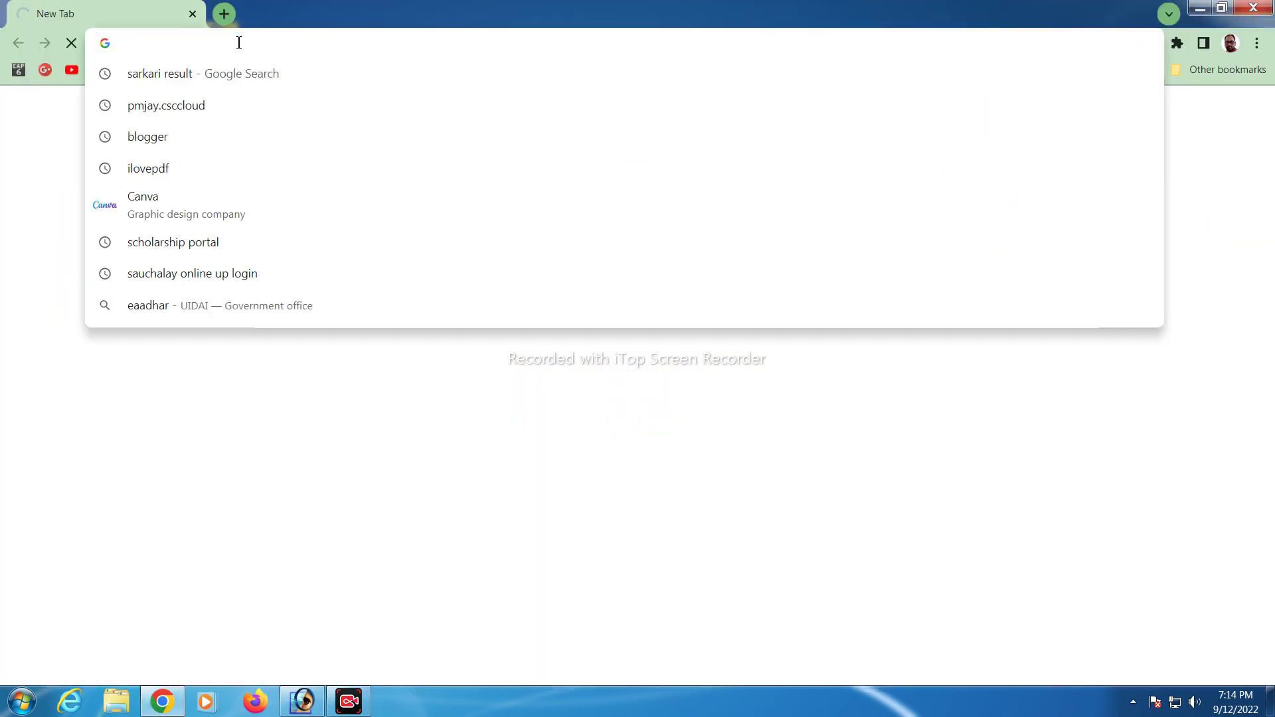
text(IBP)
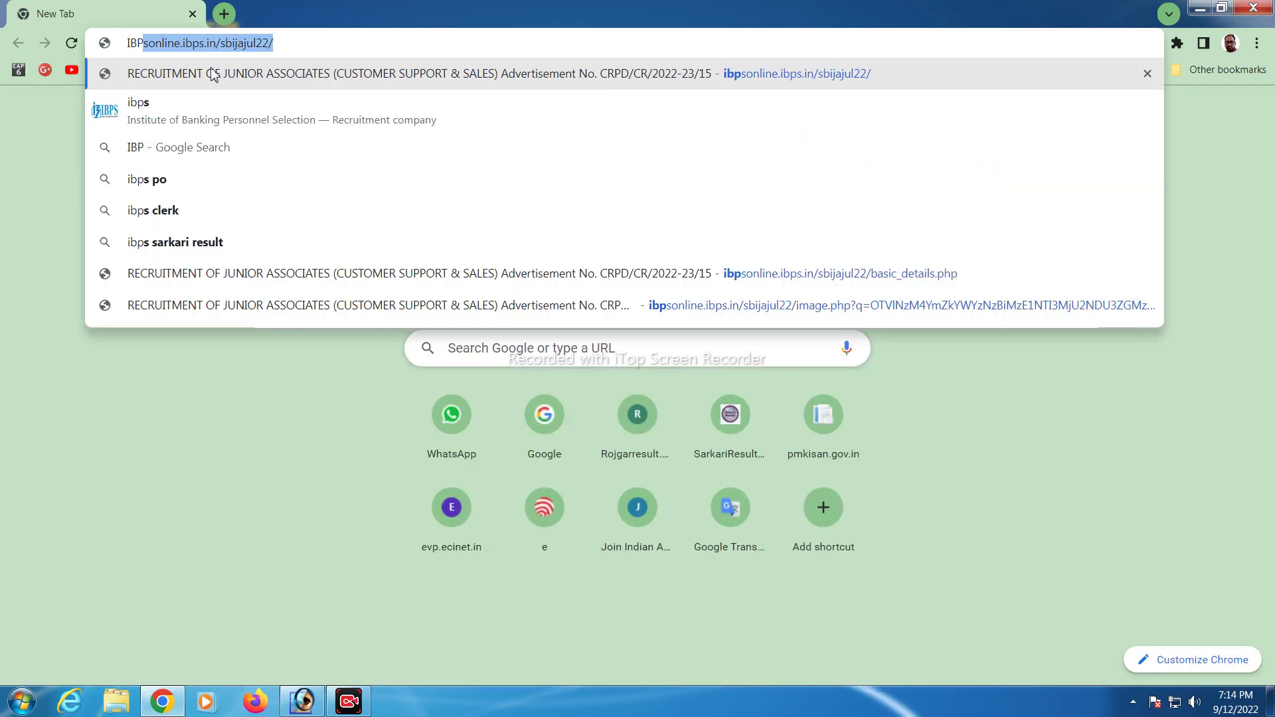
key(Return)
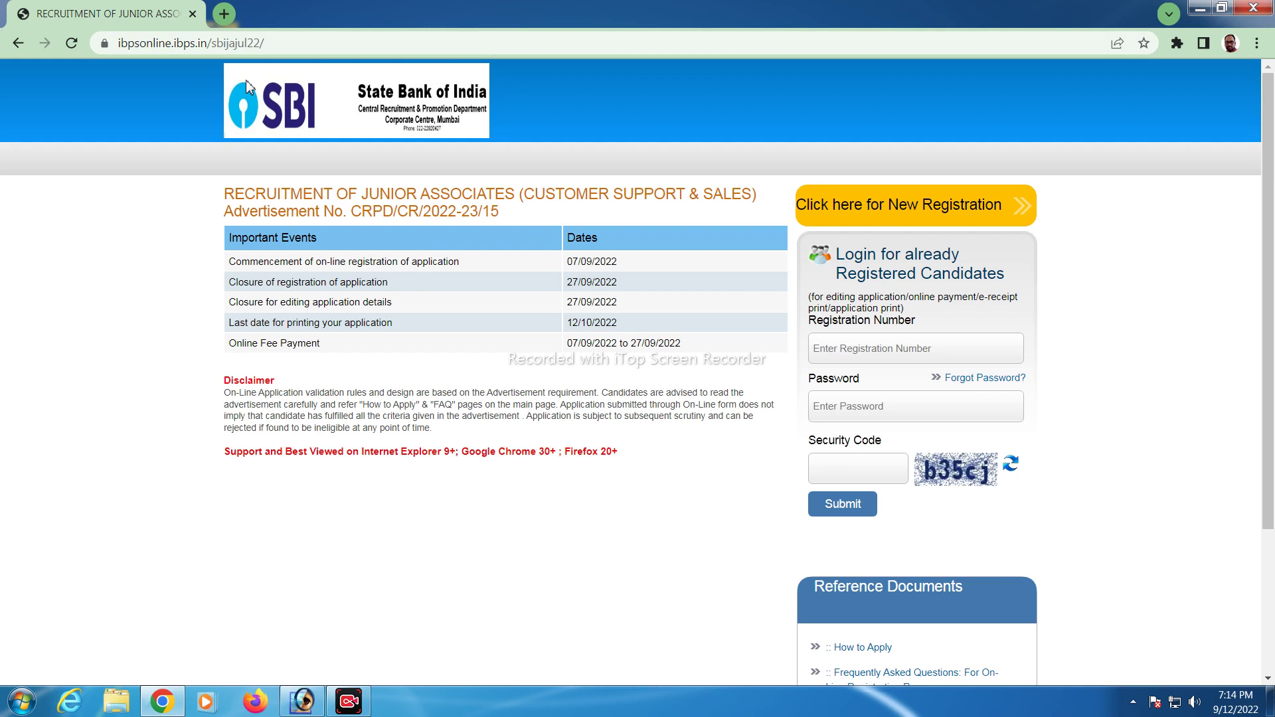
Start a new candidate registration from the SBI recruitment home page
drag(269, 43, 101, 43)
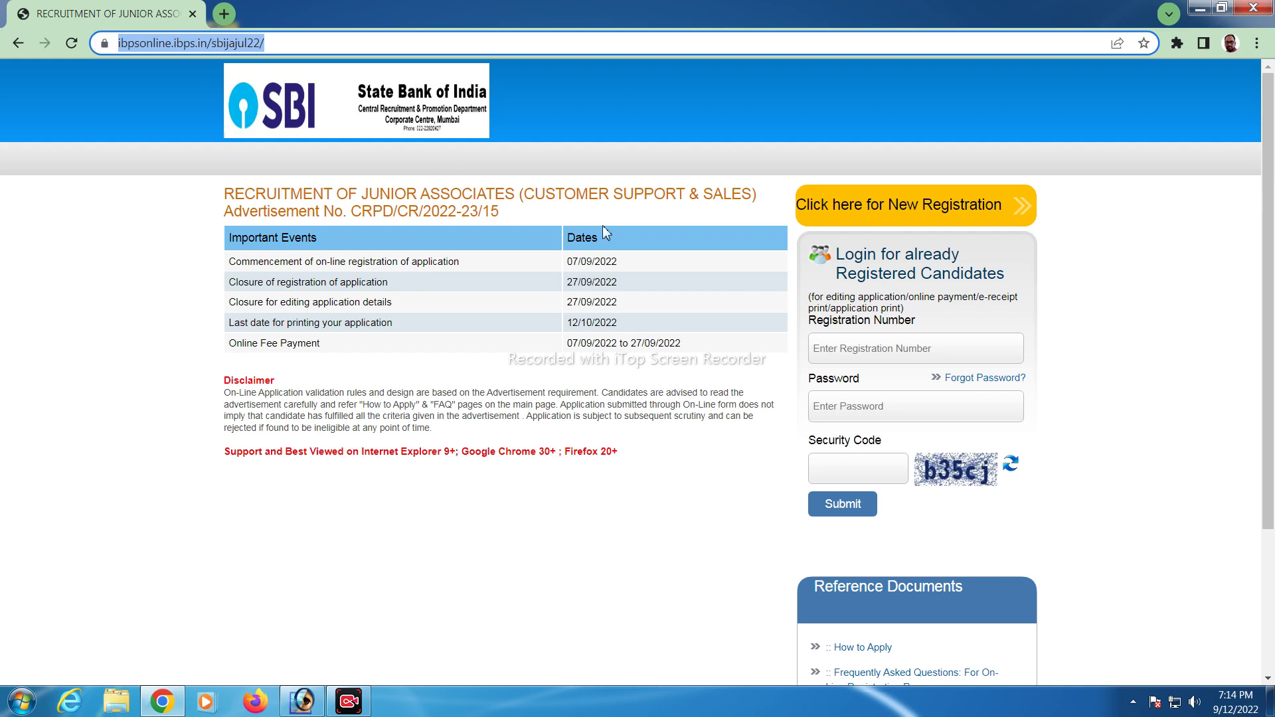
click(1090, 241)
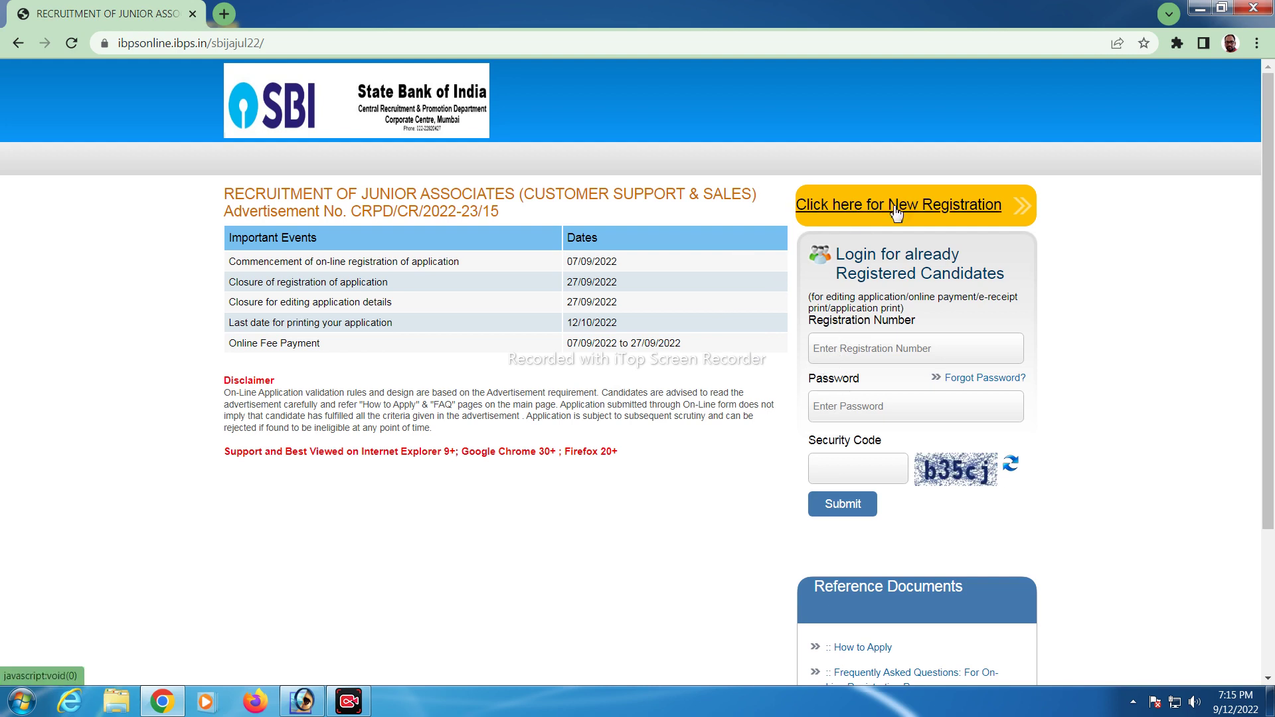
click(892, 205)
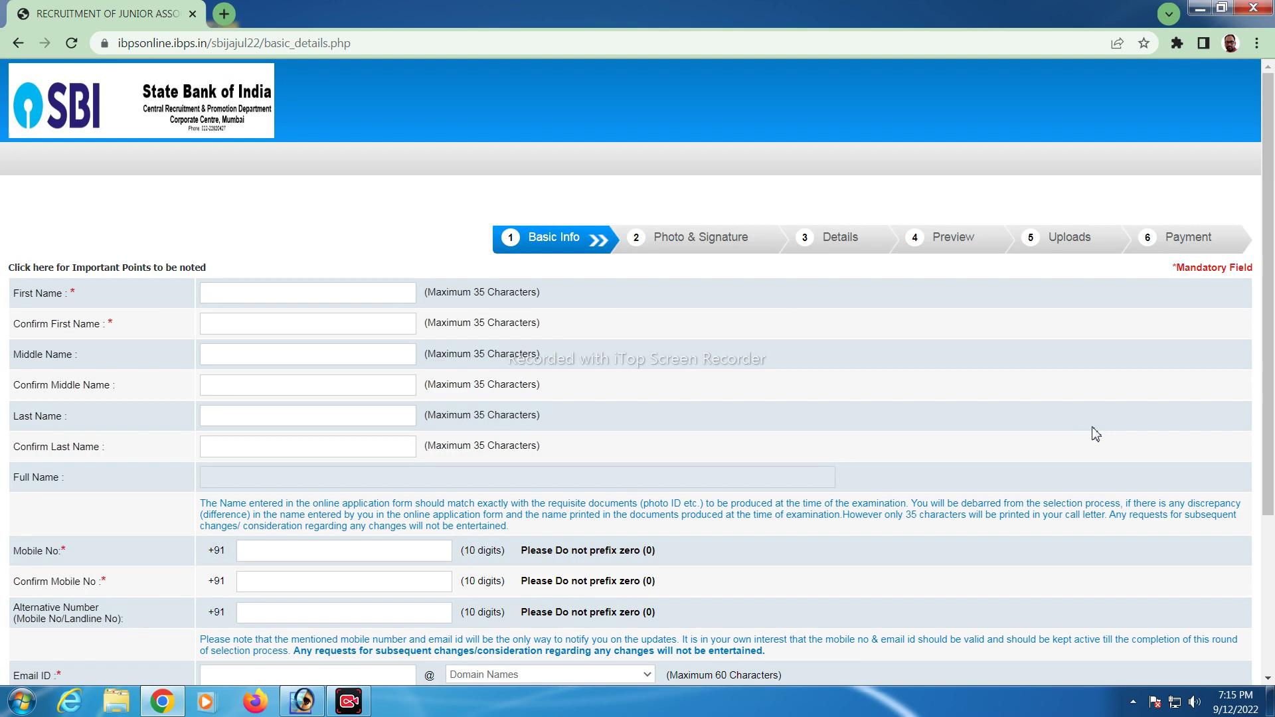
Enter the candidate's first, middle and last names, each with its Confirm field
key(Tab)
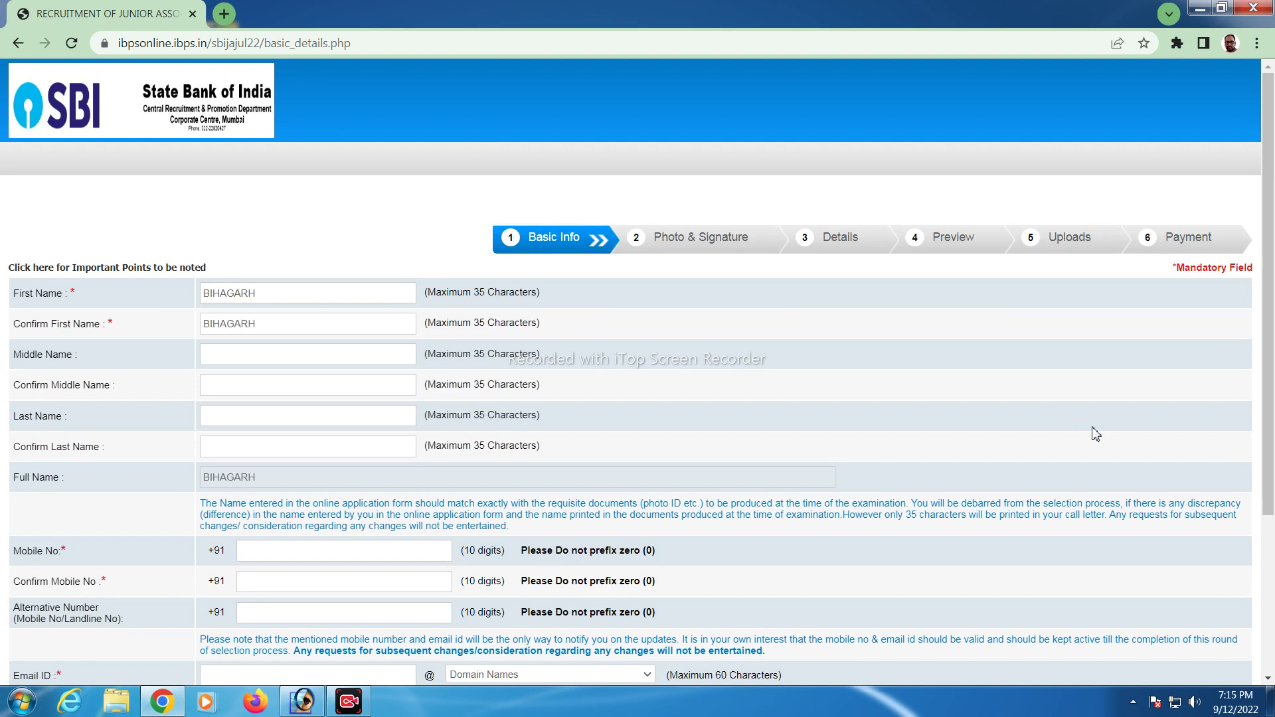
key(Tab)
key(Tab)
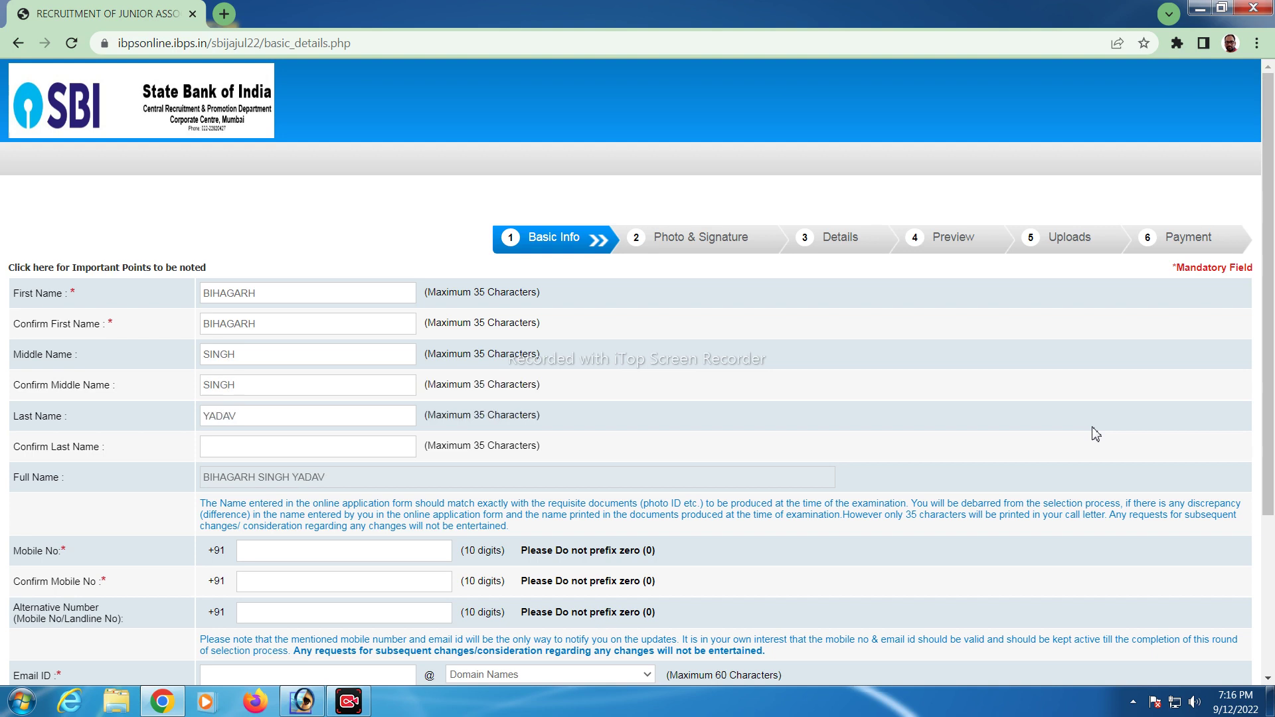
key(Tab)
scroll(256, 382, down, 3)
Enter the candidate's mobile number in both Mobile No fields
click(256, 382)
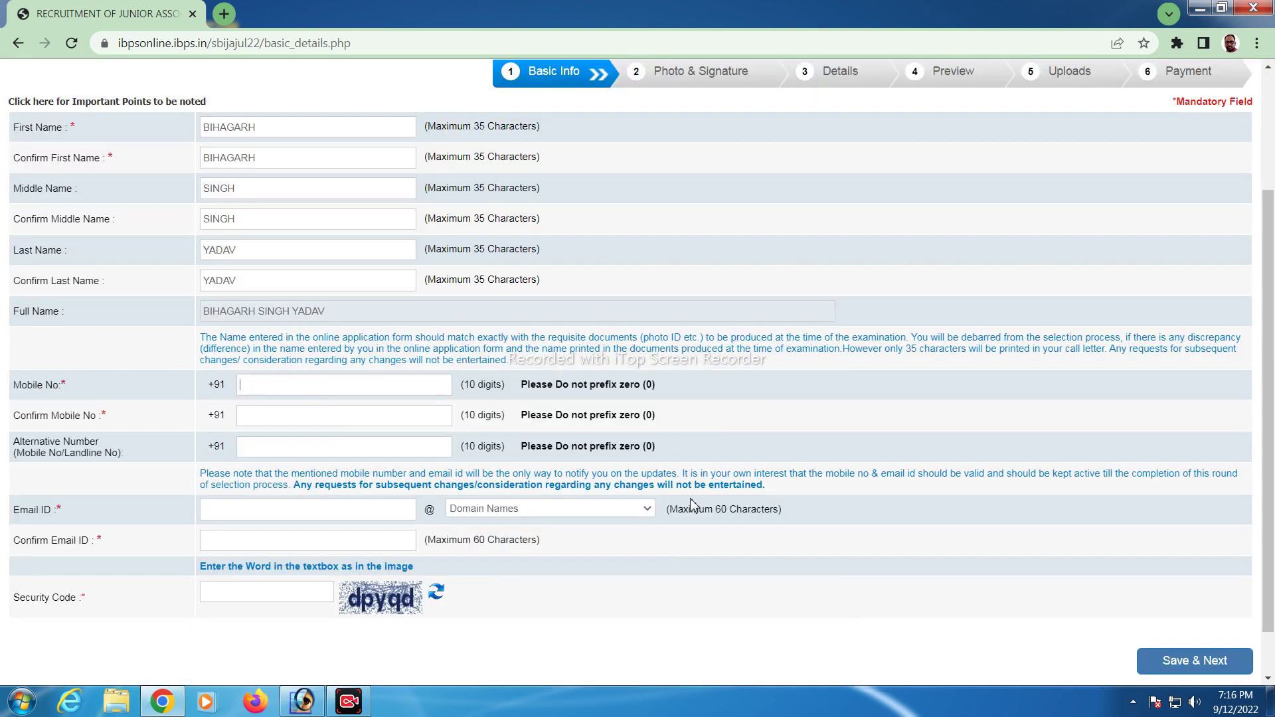
click(276, 412)
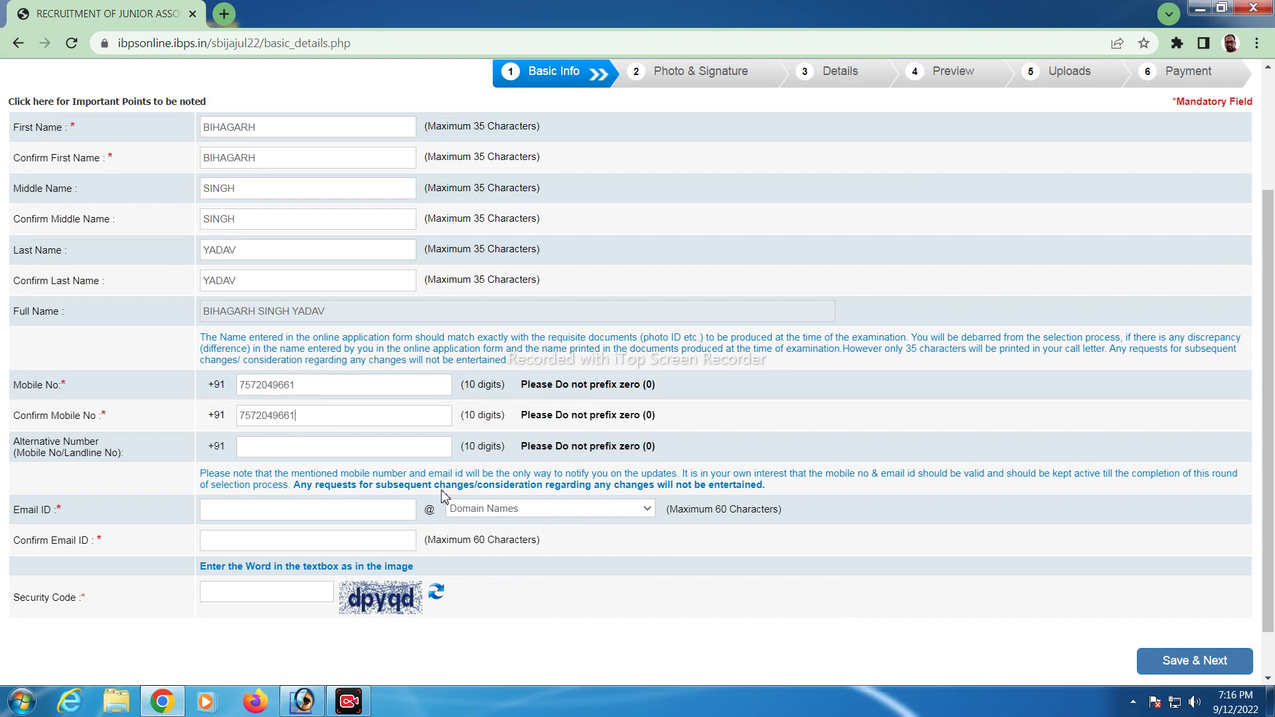
scroll(269, 454, down, 1)
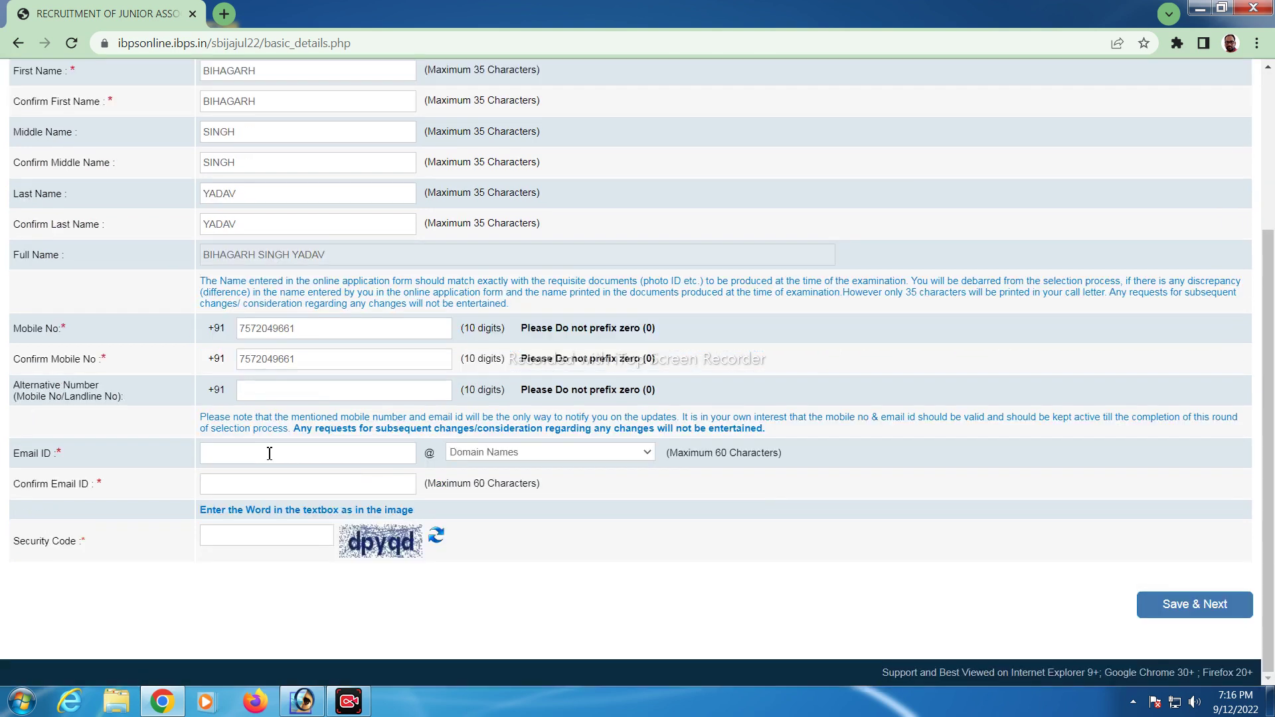
Type the candidate's e-mail ID and choose the gmail.com domain
key(BackSpace)
key(BackSpace)
key(ctrl+a)
key(BackSpace)
click(476, 455)
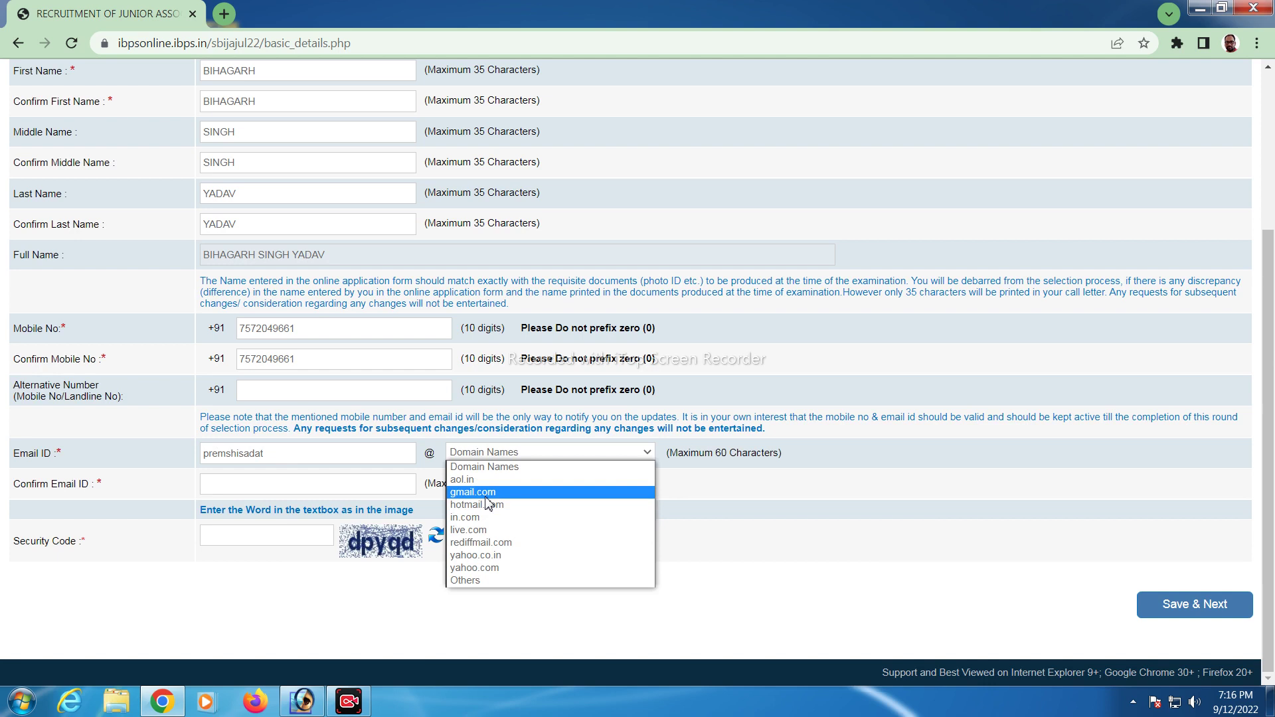
click(486, 494)
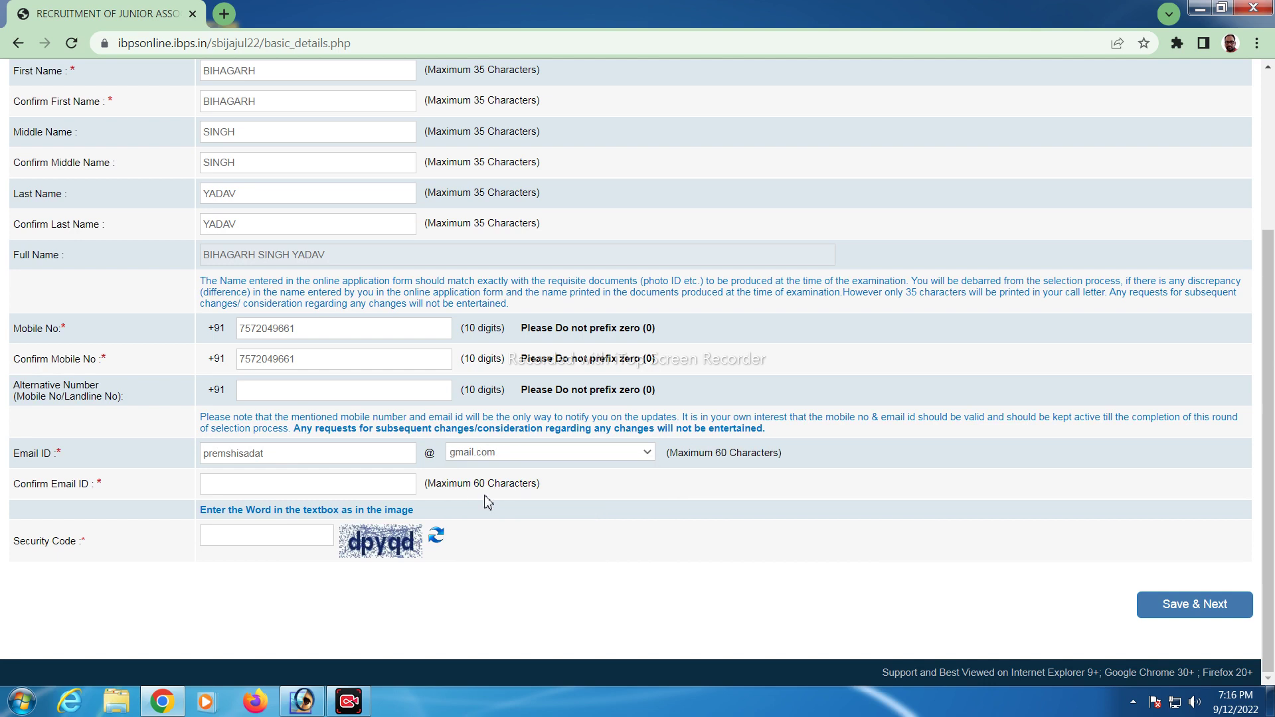
Fill in the Confirm Email ID field and type the security code
click(366, 490)
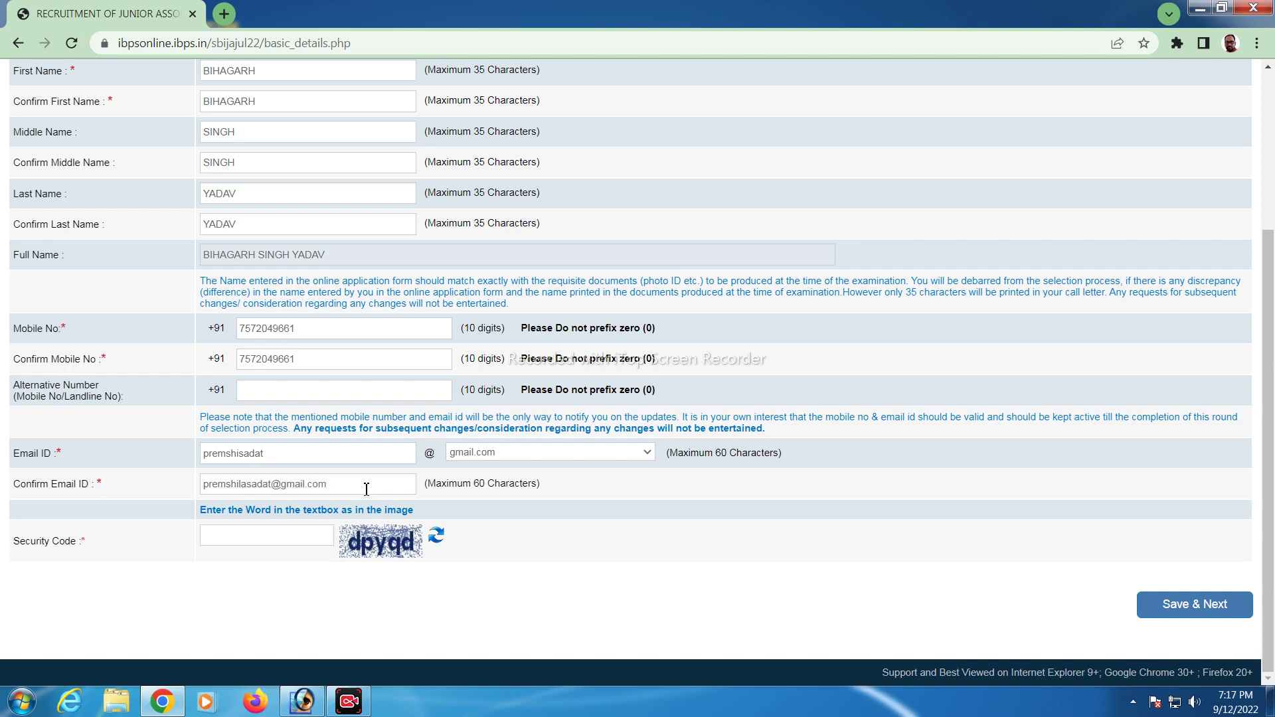
click(310, 536)
text(dpyqd)
After a failed submit, re-enter the candidate's middle name in both Middle Name fields
click(1207, 617)
scroll(838, 529, up, 1)
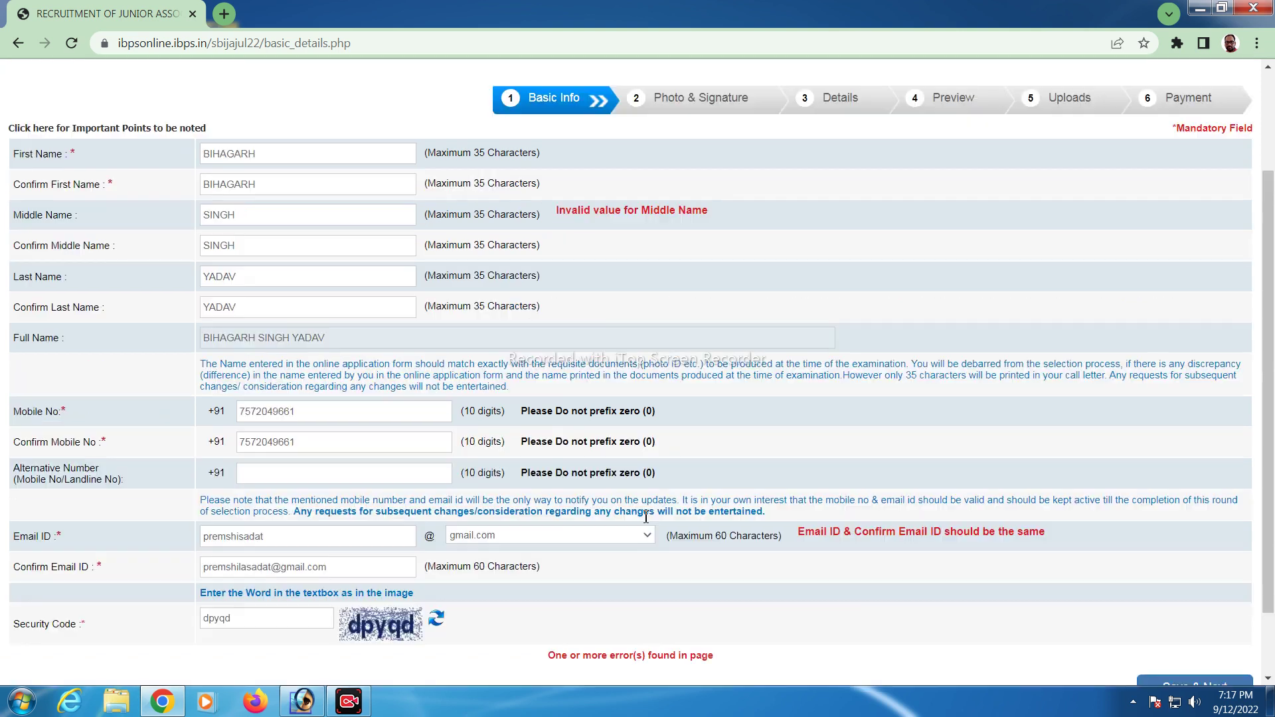
scroll(811, 483, up, 1)
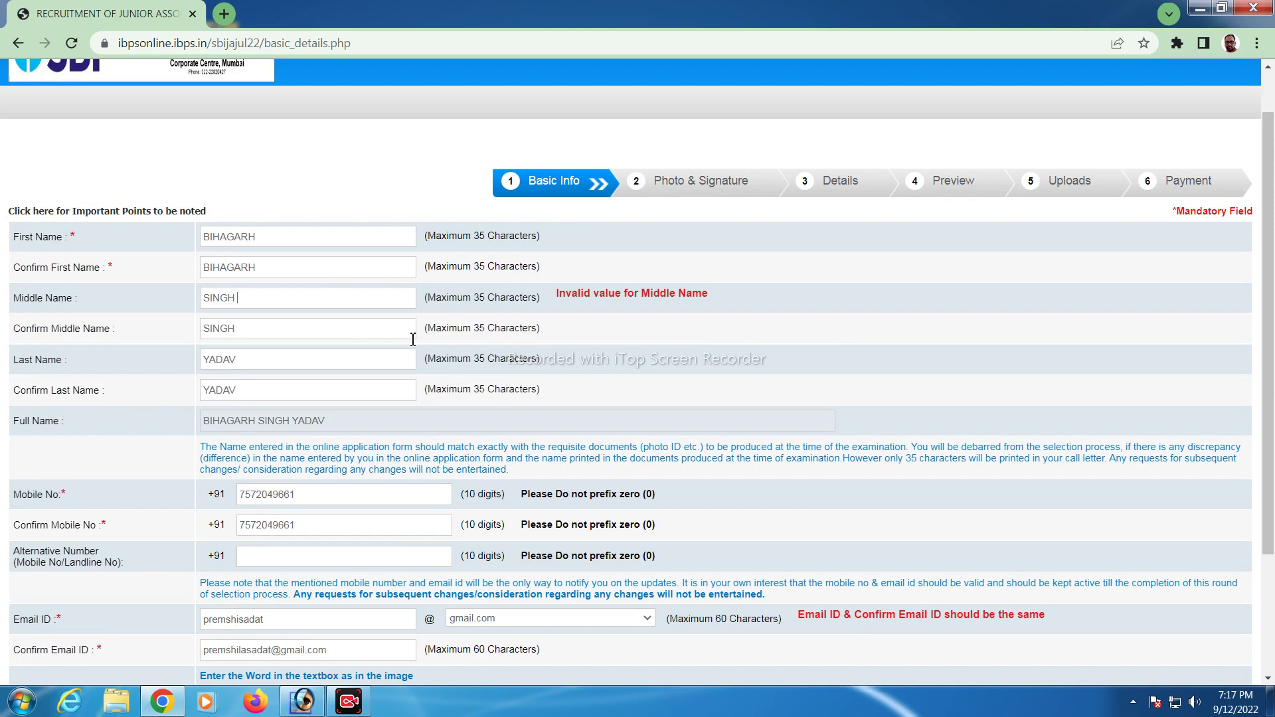
key(BackSpace)
key(BackSpace)
key(BackSpace)
key(Tab)
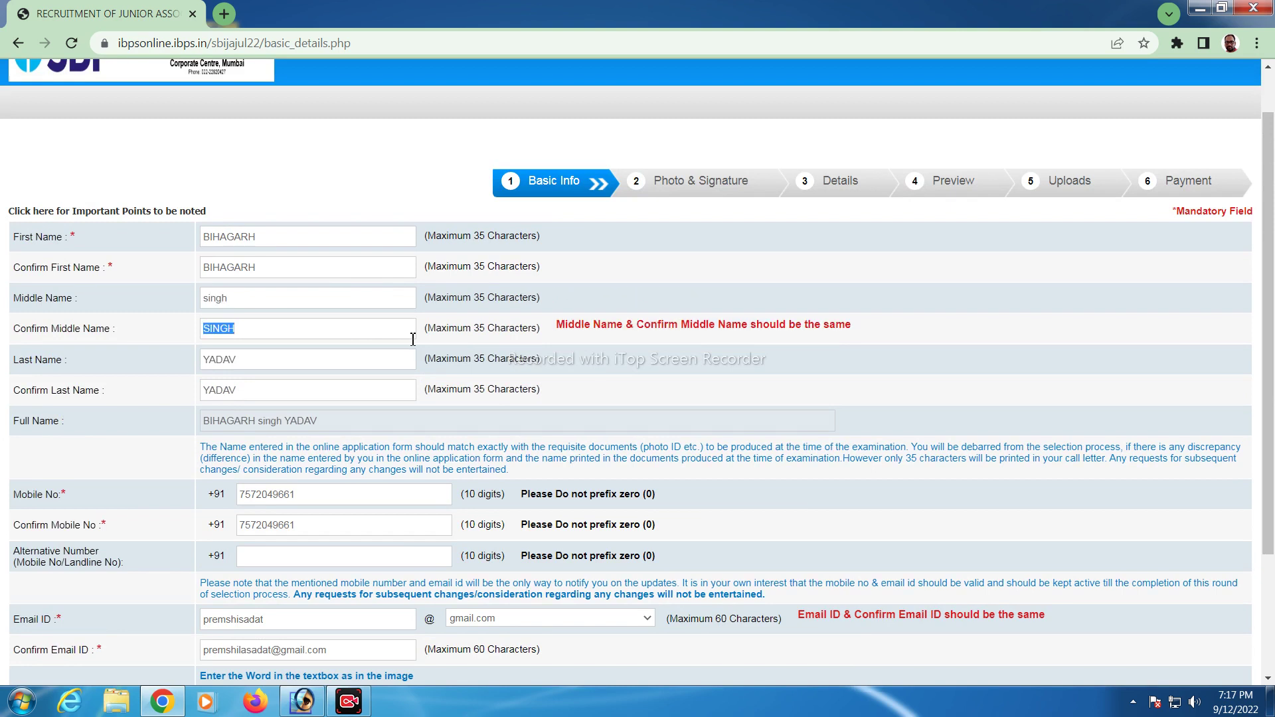
click(235, 300)
text(SINGH)
key(Tab)
text(SI)
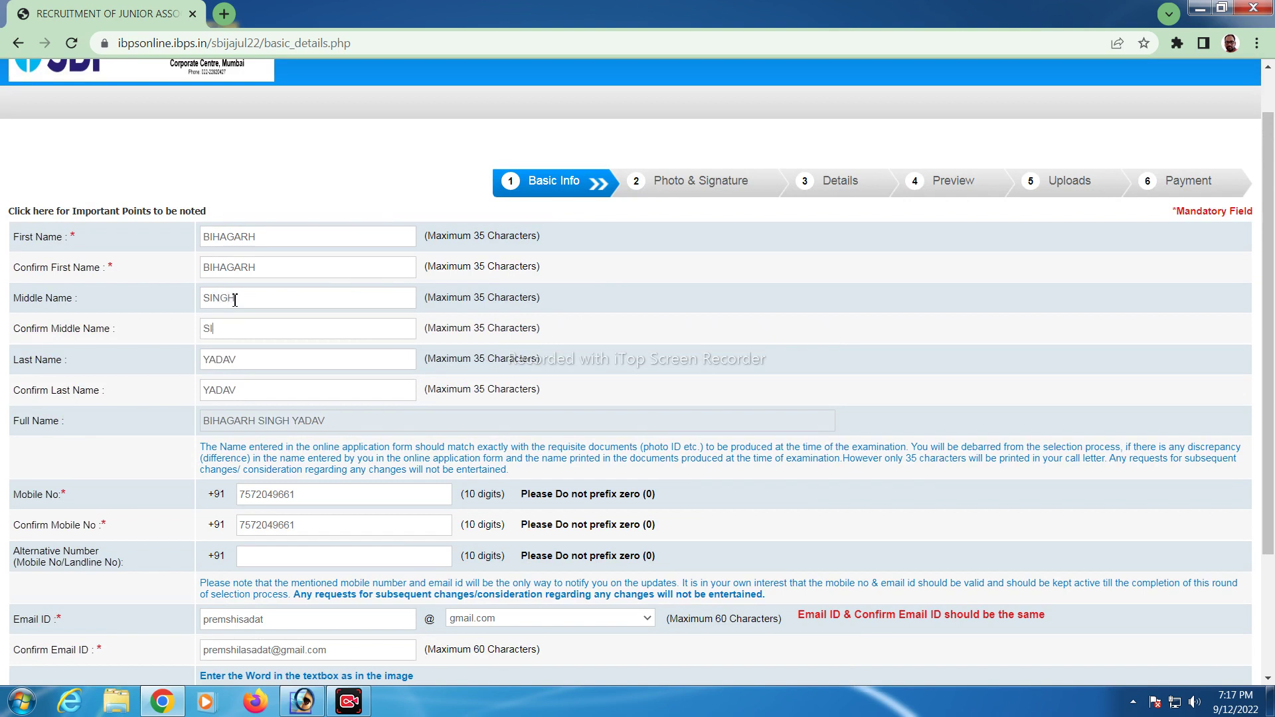
text(NGH)
key(Tab)
key(Tab)
key(Tab)
key(Tab)
key(Tab)
scroll(508, 495, down, 2)
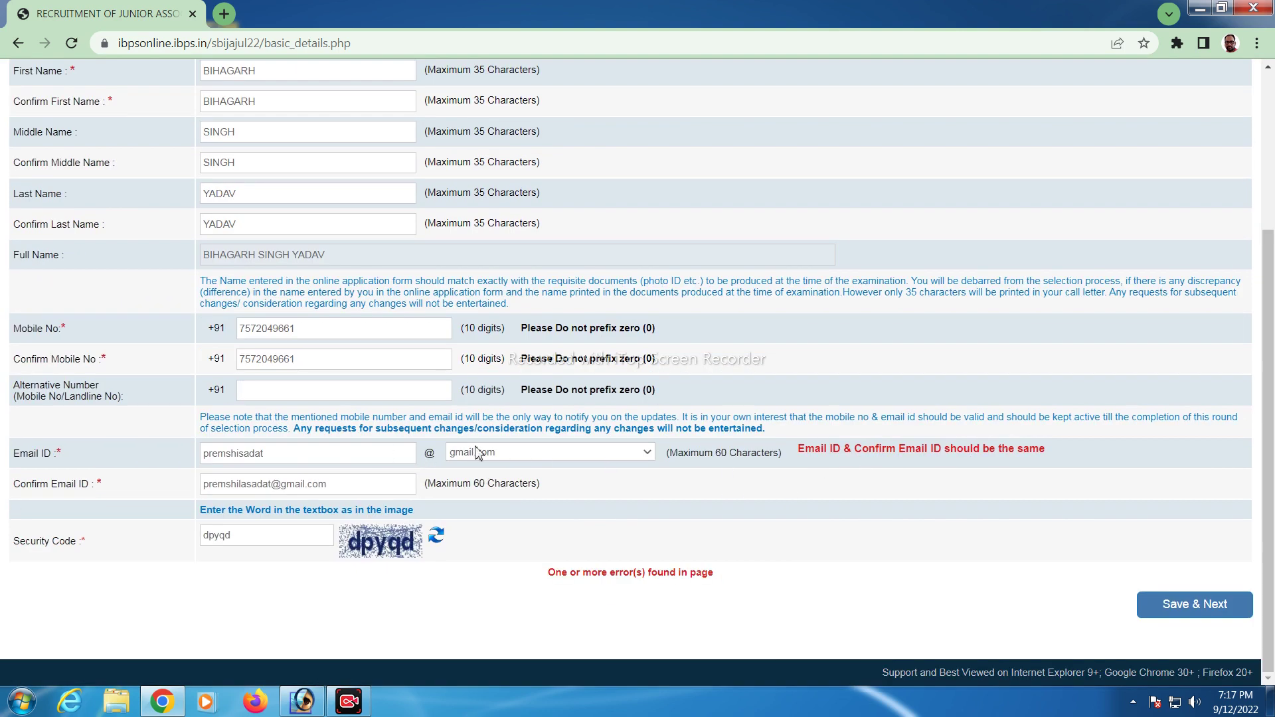
Retype the confirmation e-mail to match the e-mail ID and save the basic details
click(336, 480)
key(BackSpace)
key(BackSpace)
key(BackSpace)
key(BackSpace)
key(BackSpace)
key(BackSpace)
key(BackSpace)
key(BackSpace)
key(BackSpace)
key(BackSpace)
key(BackSpace)
key(BackSpace)
key(BackSpace)
key(BackSpace)
key(BackSpace)
key(BackSpace)
key(BackSpace)
key(BackSpace)
key(BackSpace)
key(BackSpace)
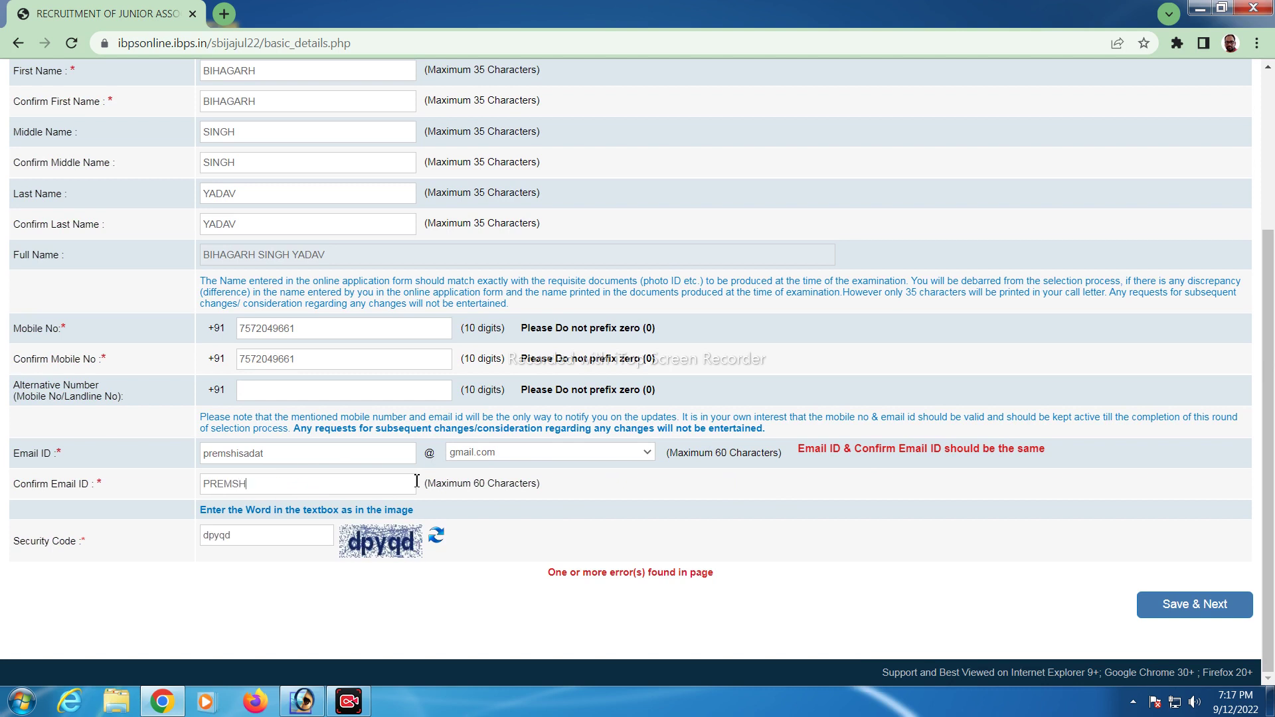
double_click(413, 483)
click(411, 484)
key(BackSpace)
key(BackSpace)
key(BackSpace)
key(BackSpace)
key(BackSpace)
key(BackSpace)
key(BackSpace)
key(BackSpace)
key(BackSpace)
key(BackSpace)
key(BackSpace)
key(BackSpace)
text(@)
click(684, 529)
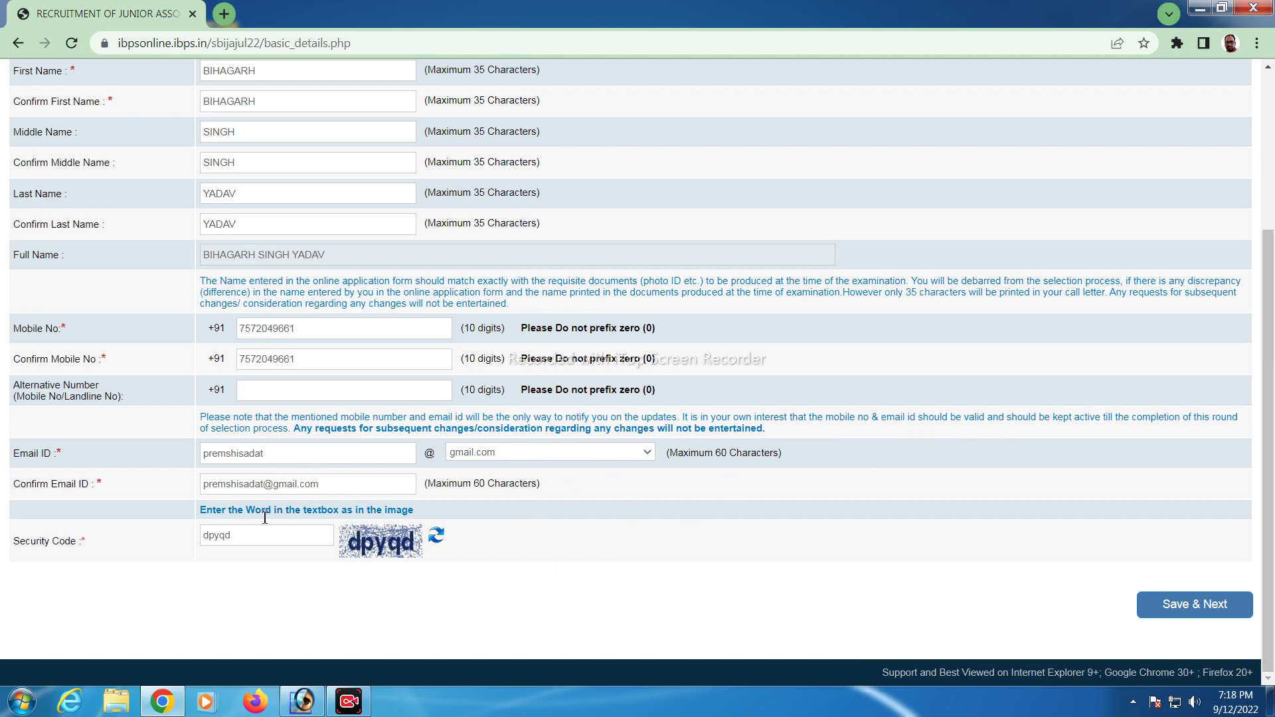
click(1178, 605)
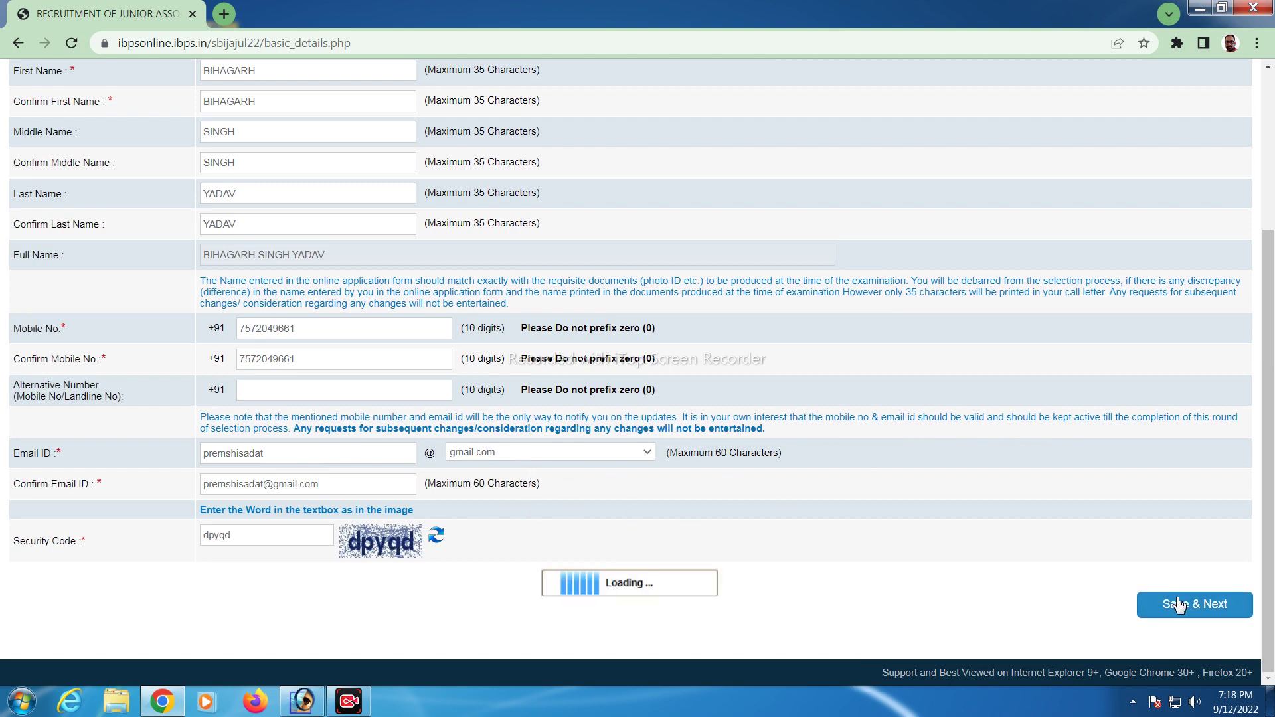
Upload IMG_20180703_135920 as the photograph and confirm it is valid
click(720, 171)
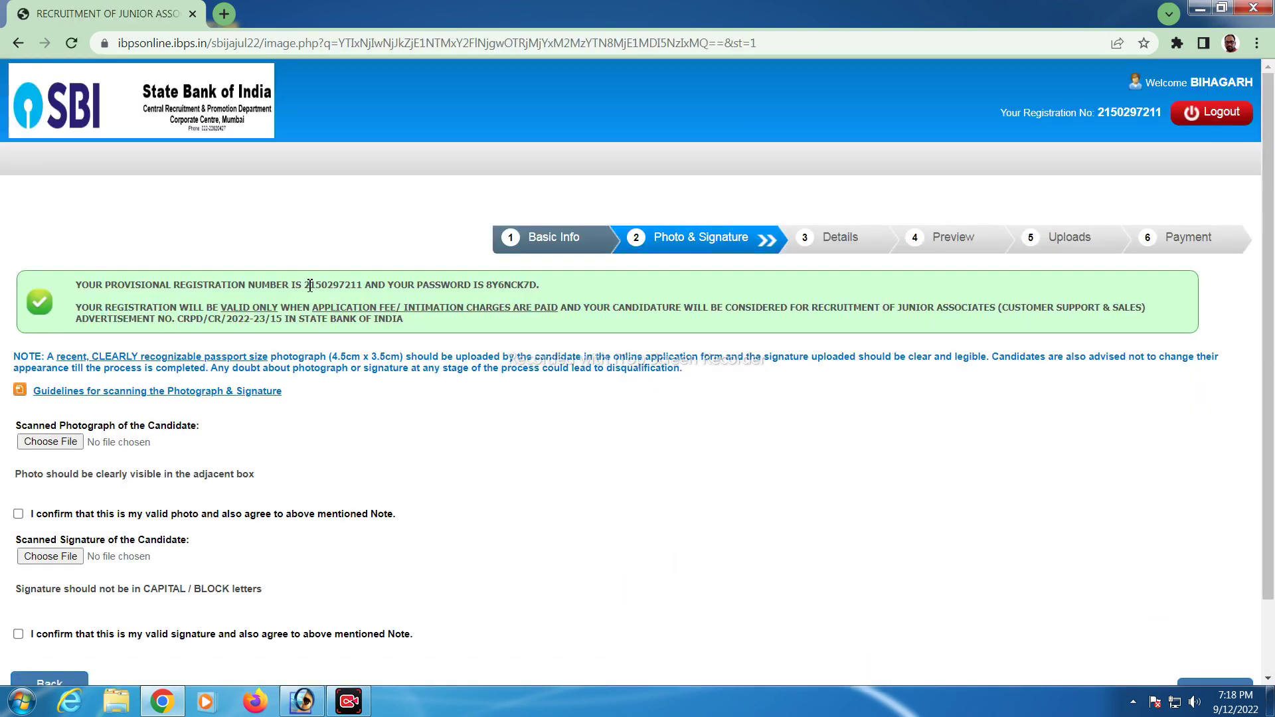
drag(309, 285, 367, 284)
scroll(50, 445, down, 2)
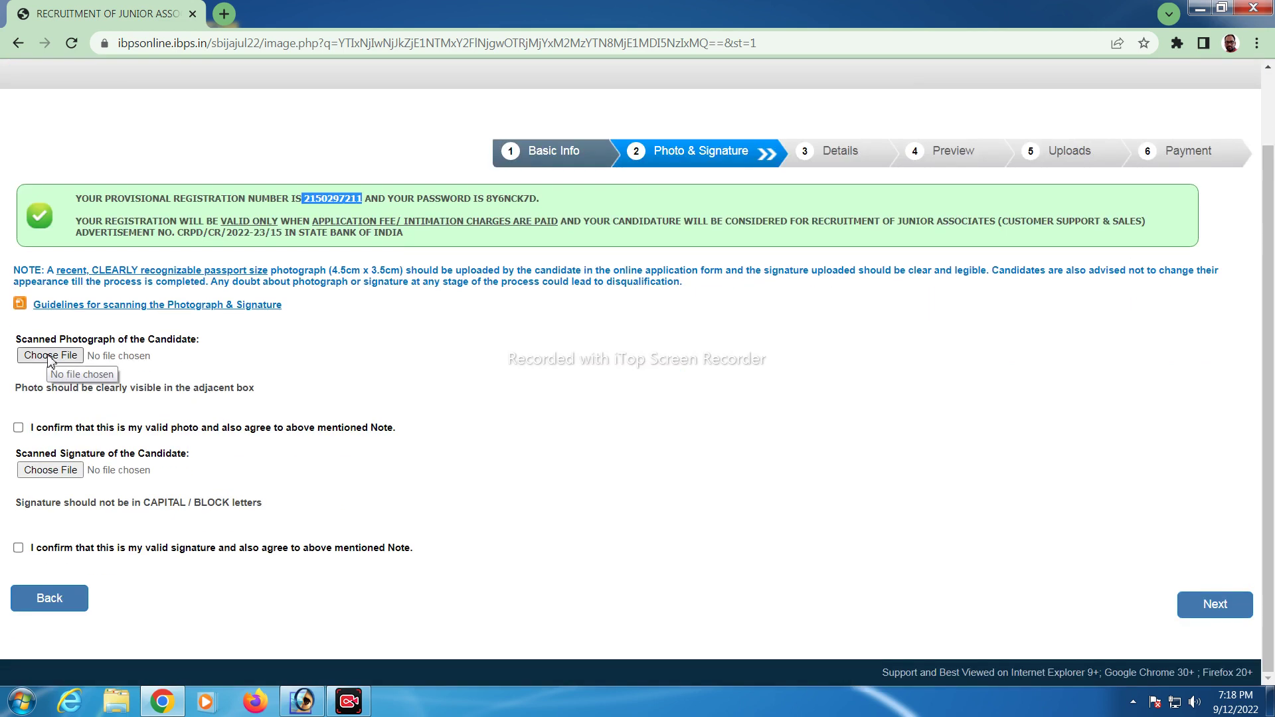
click(50, 357)
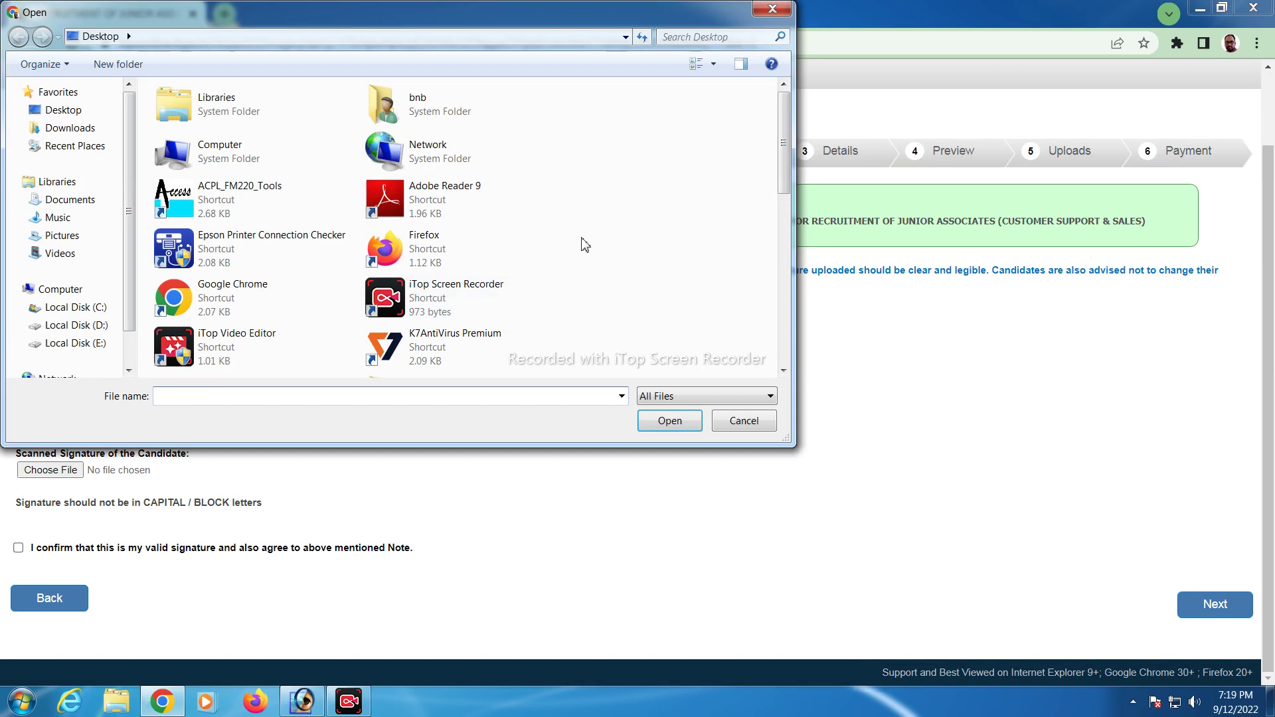
scroll(324, 265, down, 5)
scroll(325, 306, down, 3)
click(433, 211)
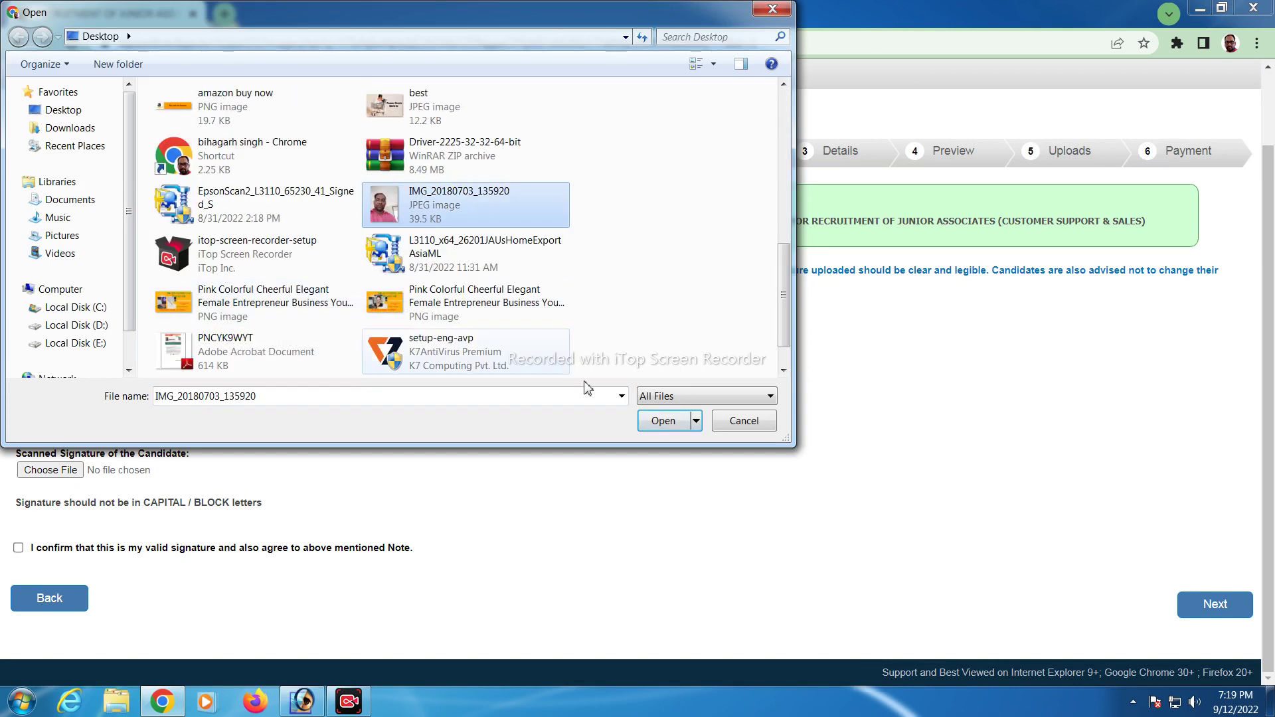
click(661, 420)
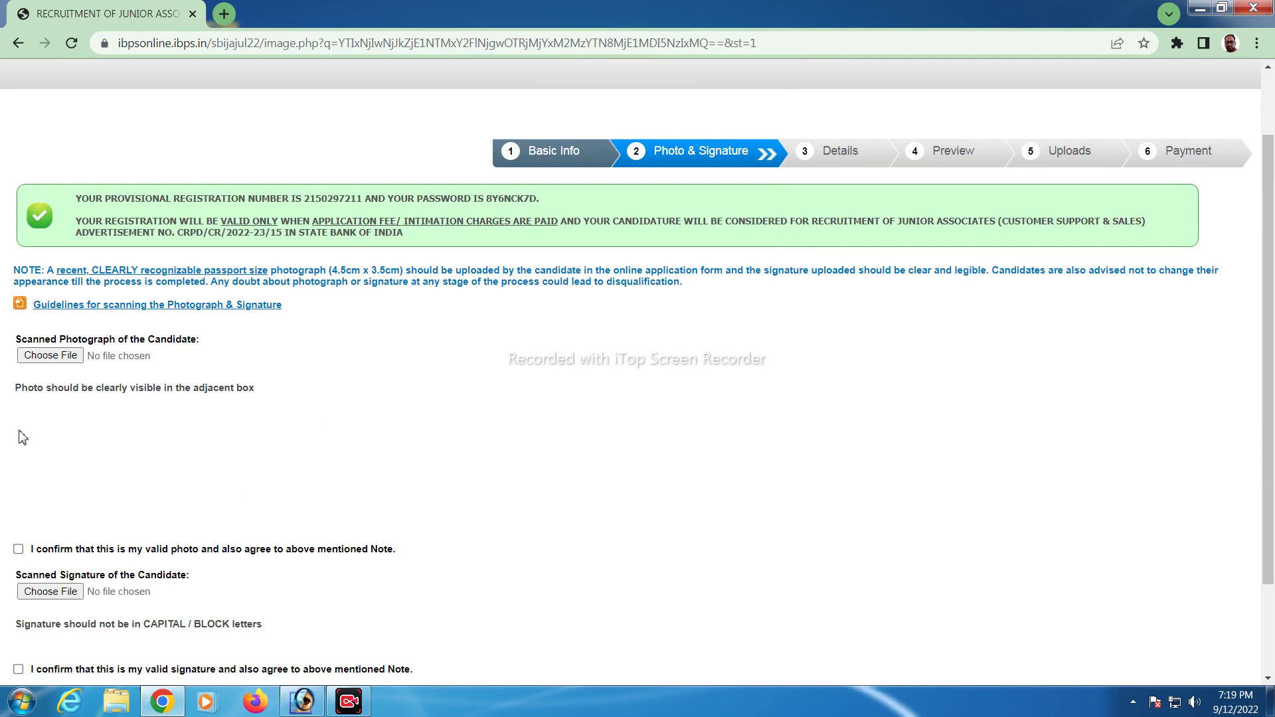
scroll(132, 491, down, 2)
click(18, 427)
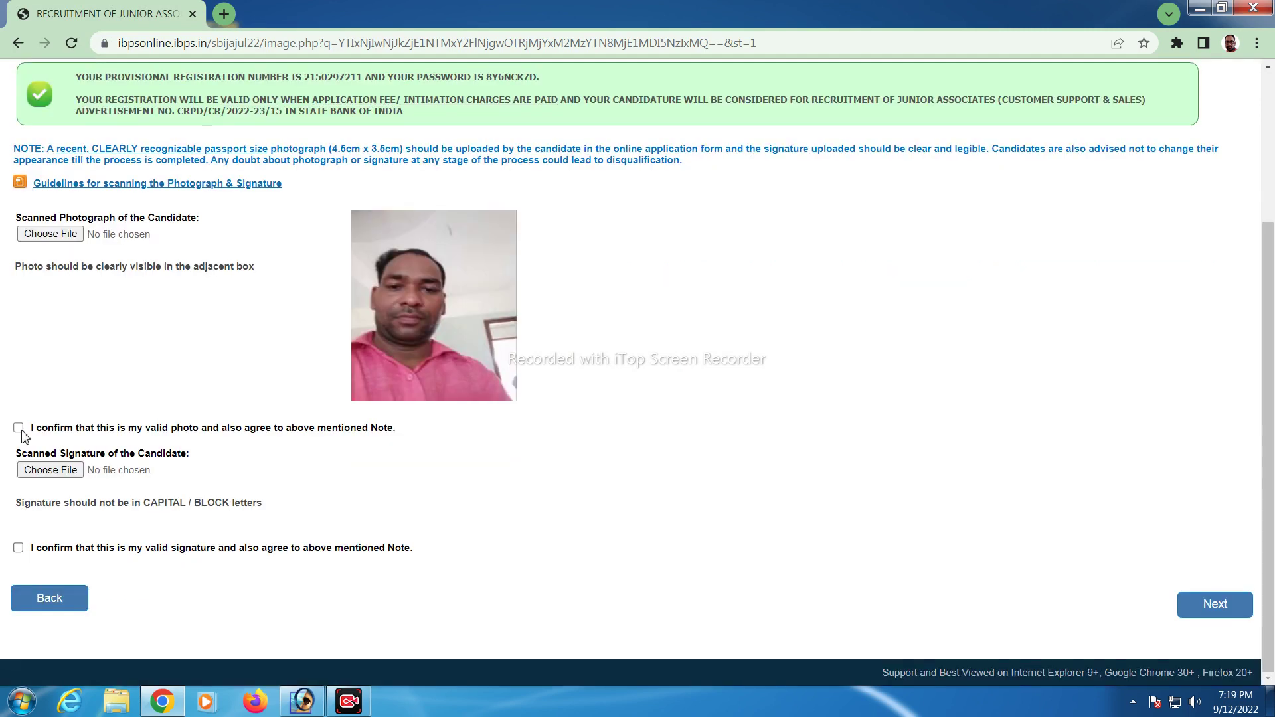
Upload 2.jpg as the signature, confirm it, and continue to the Details step
click(50, 470)
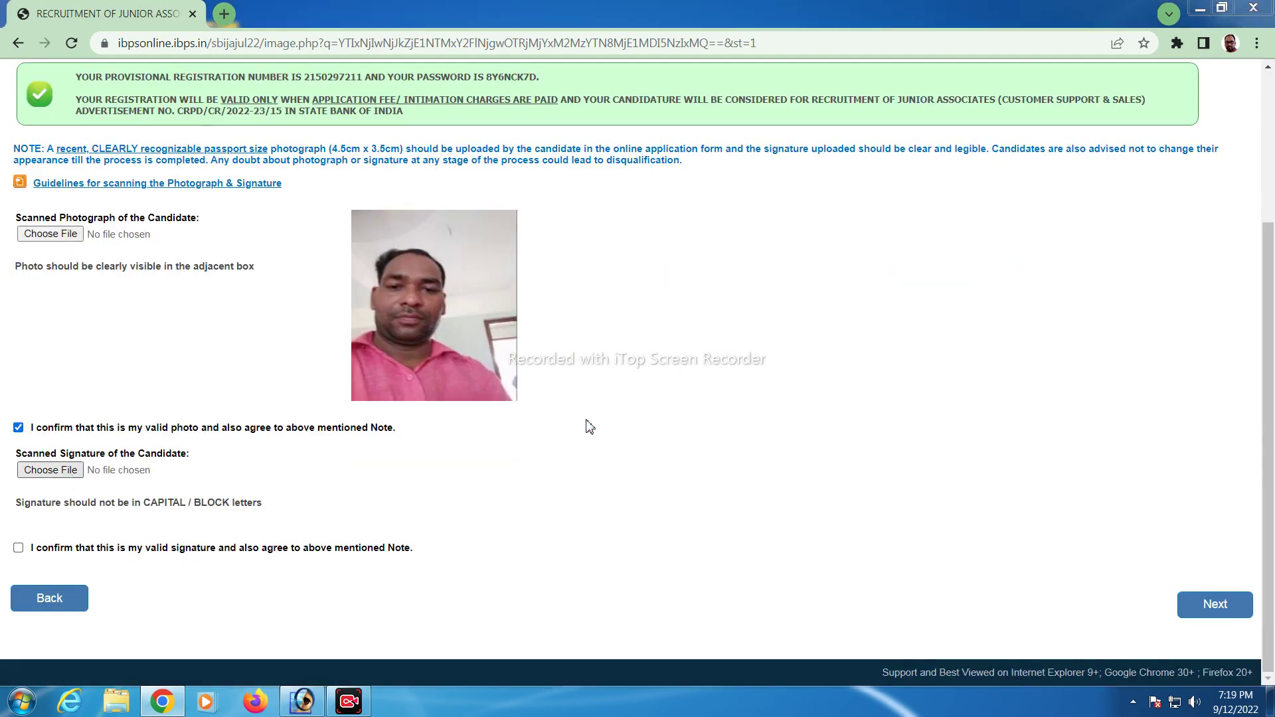
scroll(402, 273, down, 3)
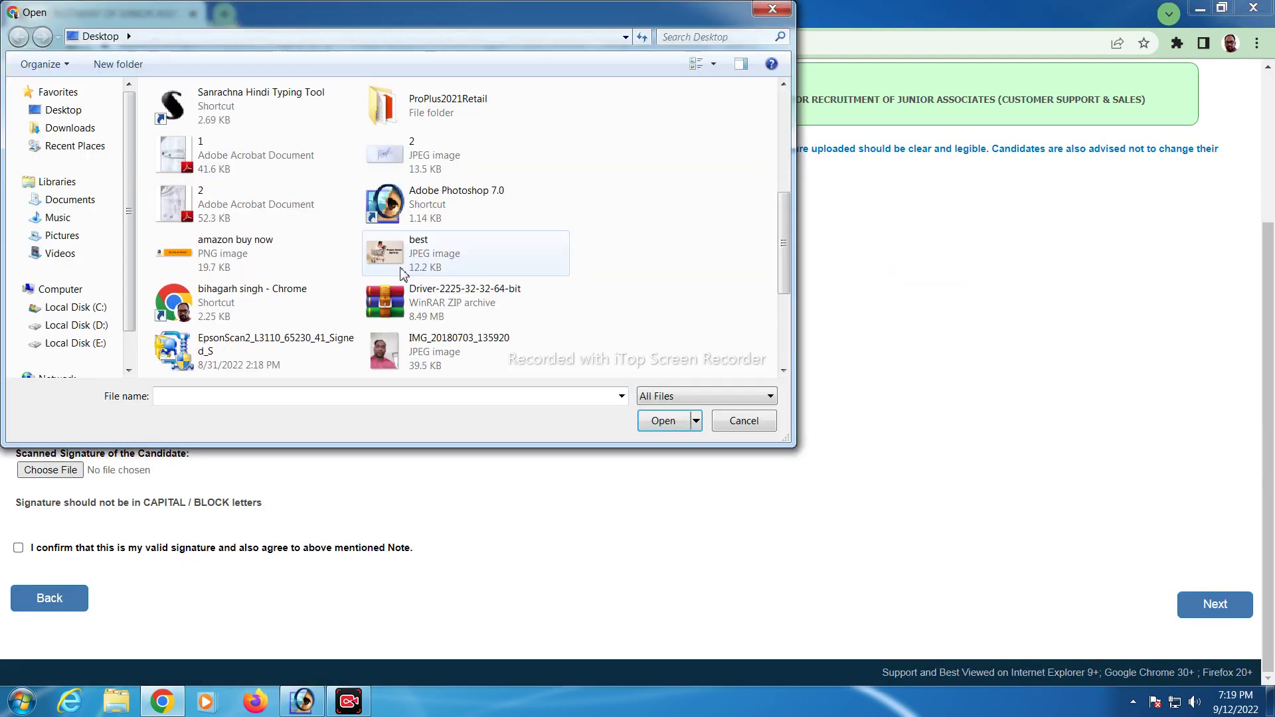
scroll(398, 273, down, 3)
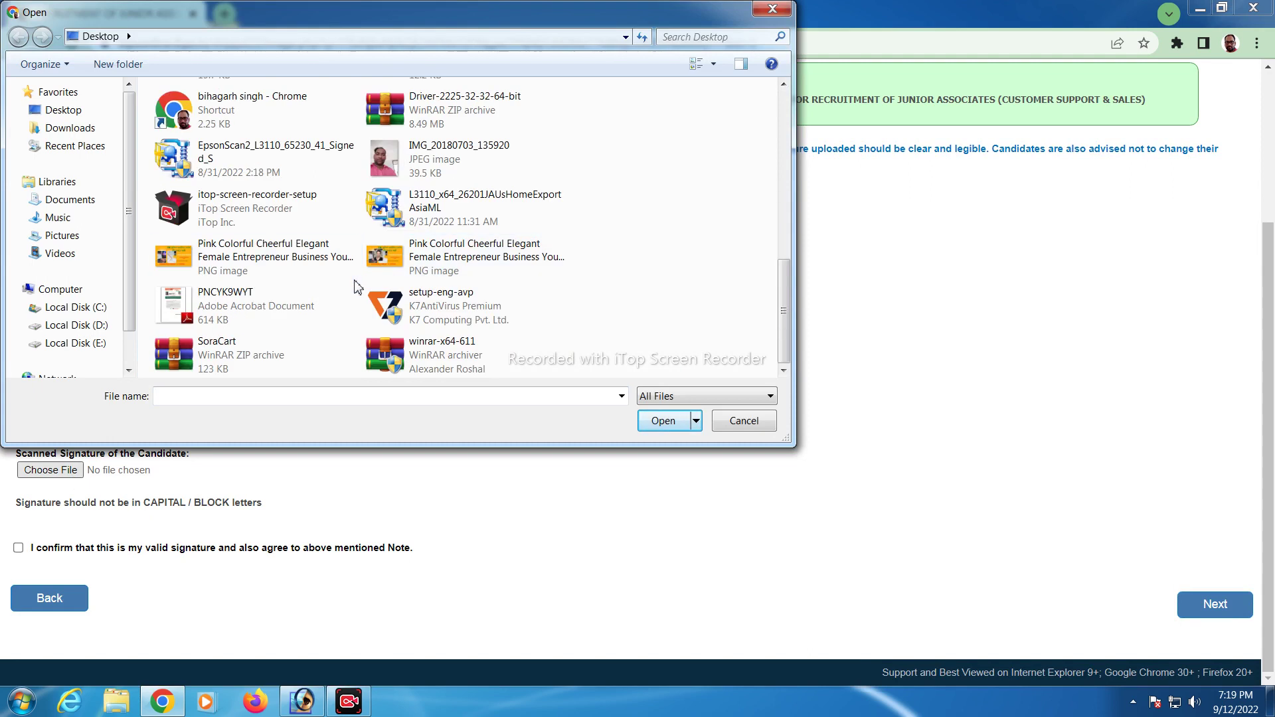
scroll(359, 284, up, 5)
click(420, 229)
click(661, 421)
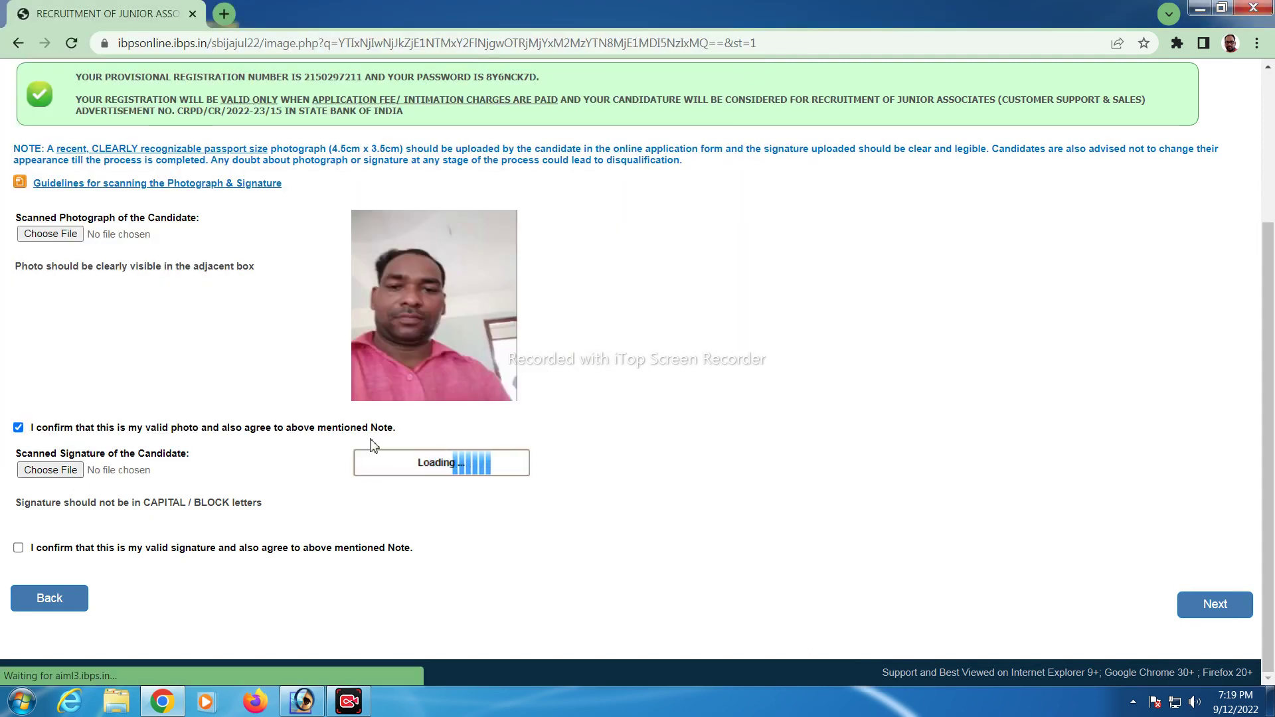
click(17, 548)
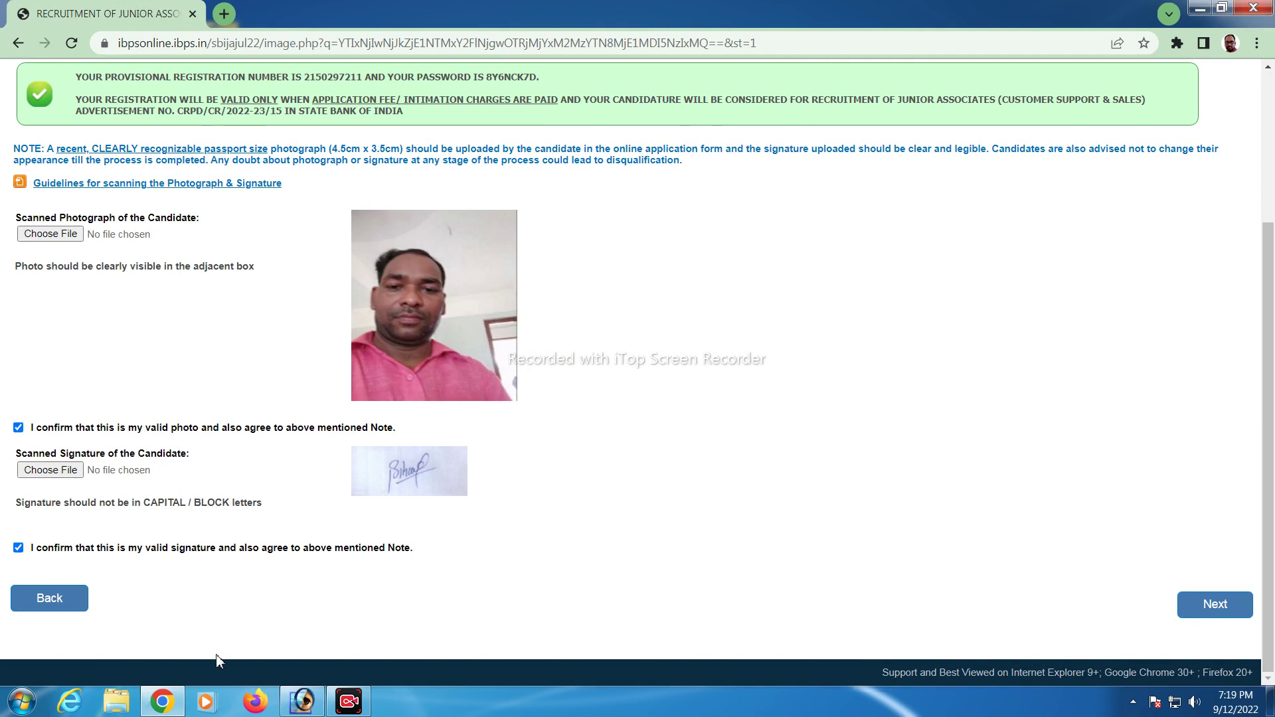
scroll(962, 606, up, 3)
scroll(962, 605, down, 3)
click(1238, 606)
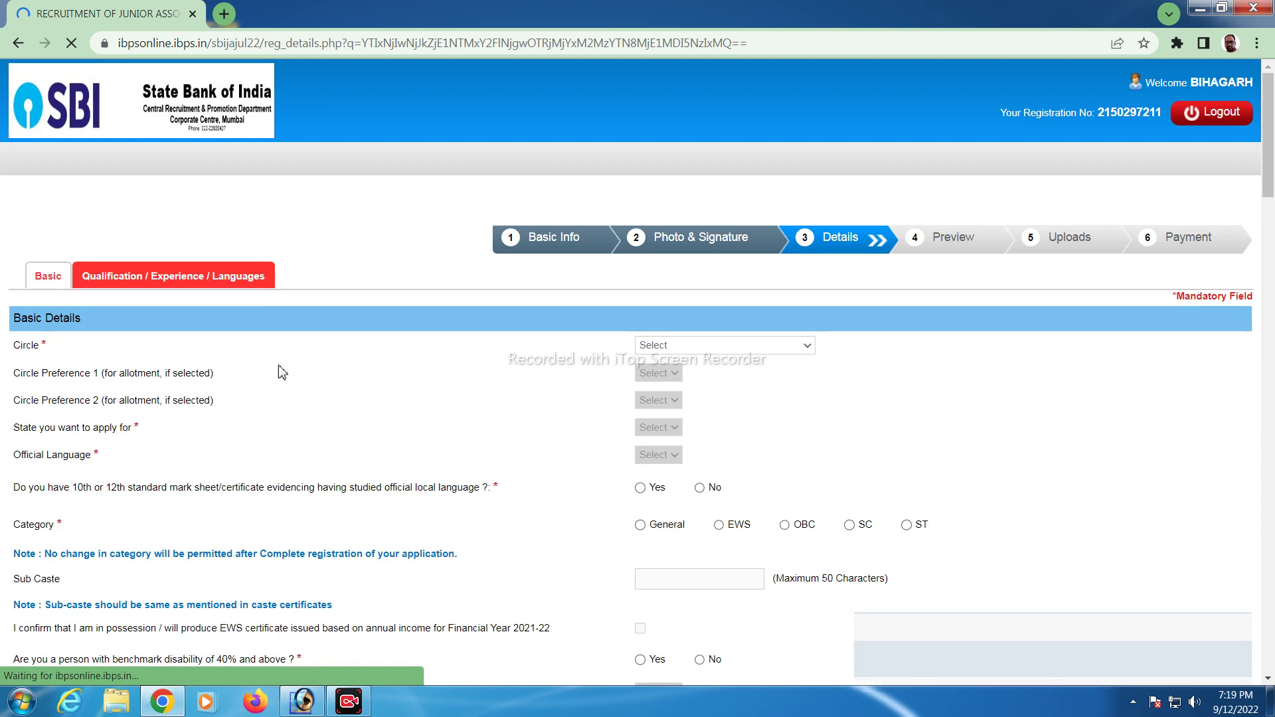
Choose circle LUCKNOW/ DELHI with preference 1 Lucknow and preference 2 Delhi
scroll(316, 367, down, 7)
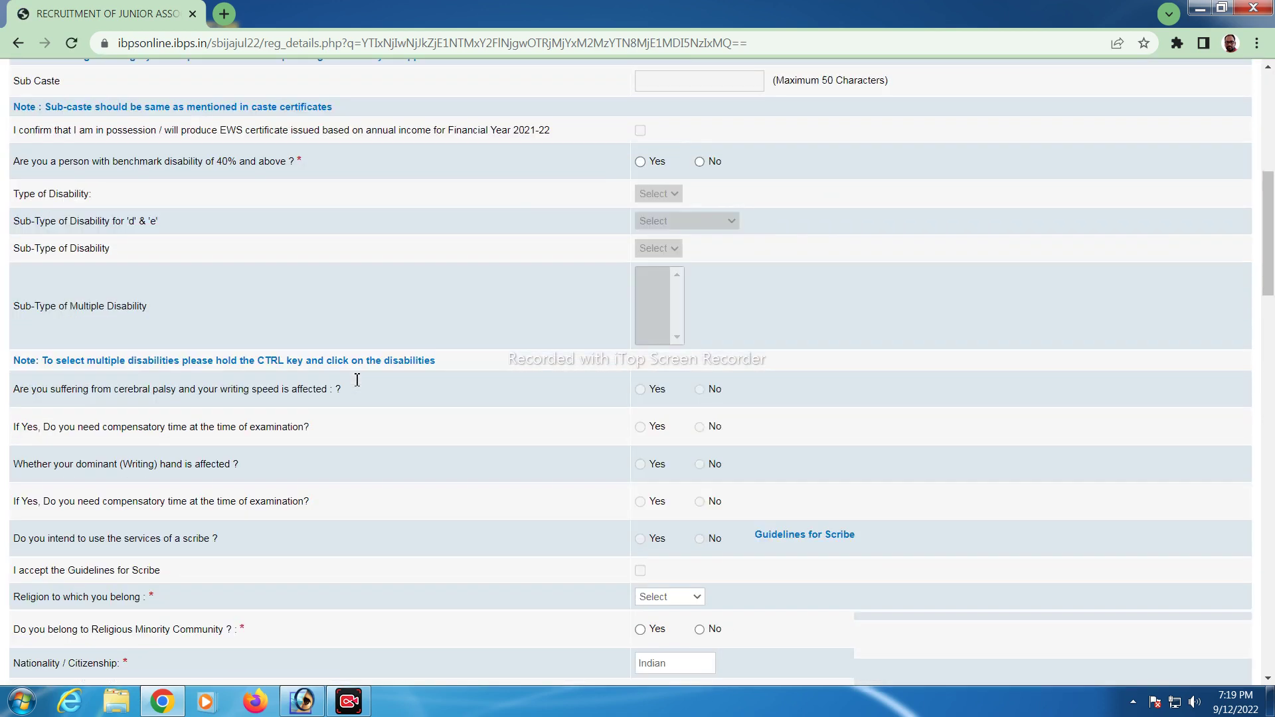
scroll(357, 379, up, 7)
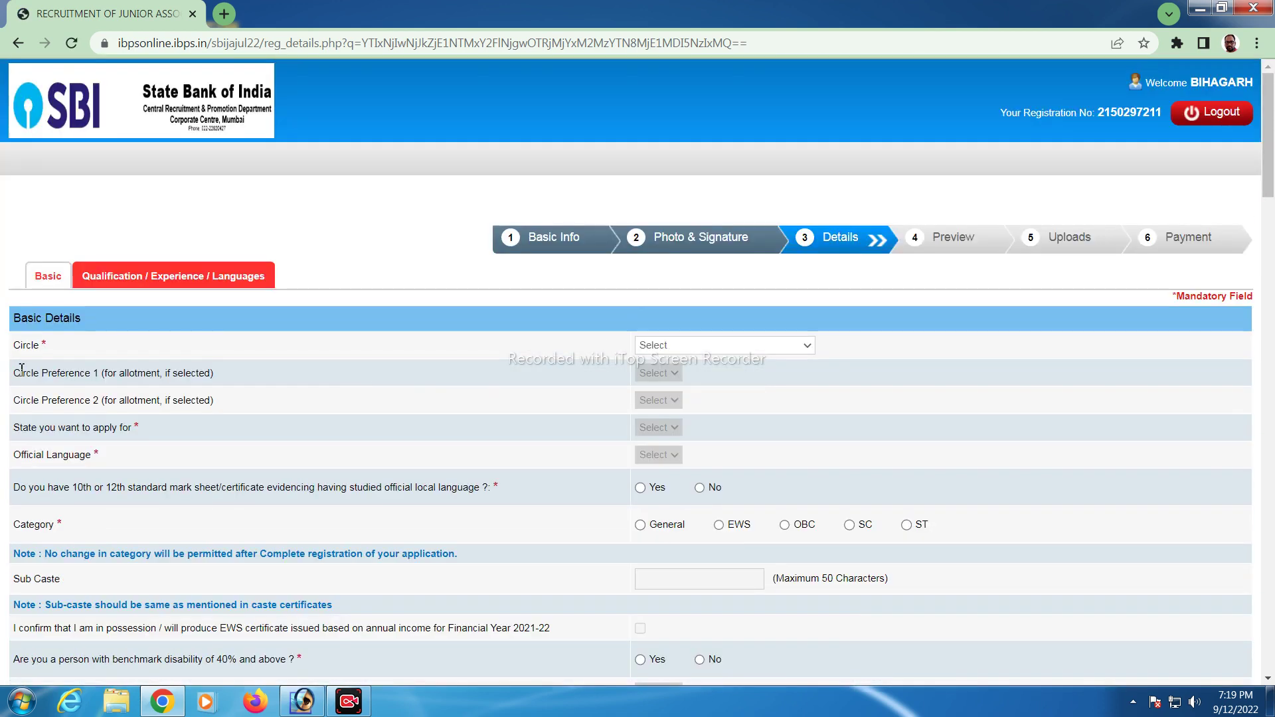
click(712, 350)
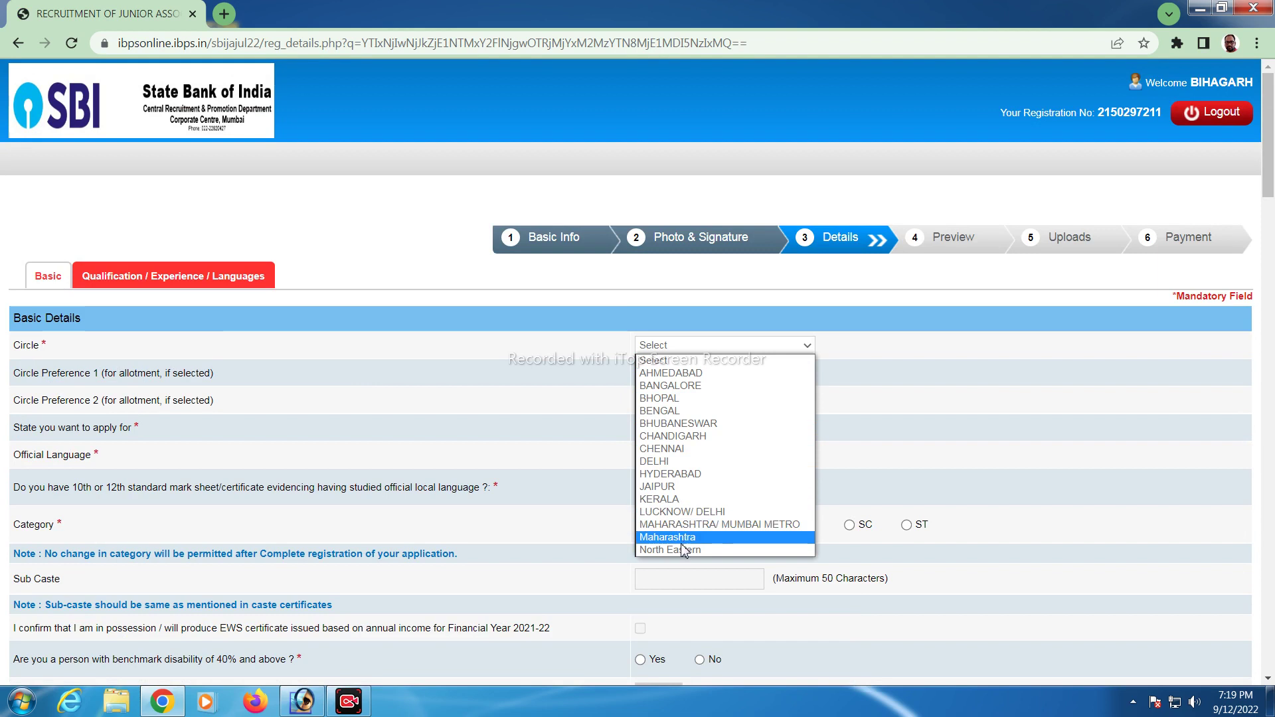
key(Escape)
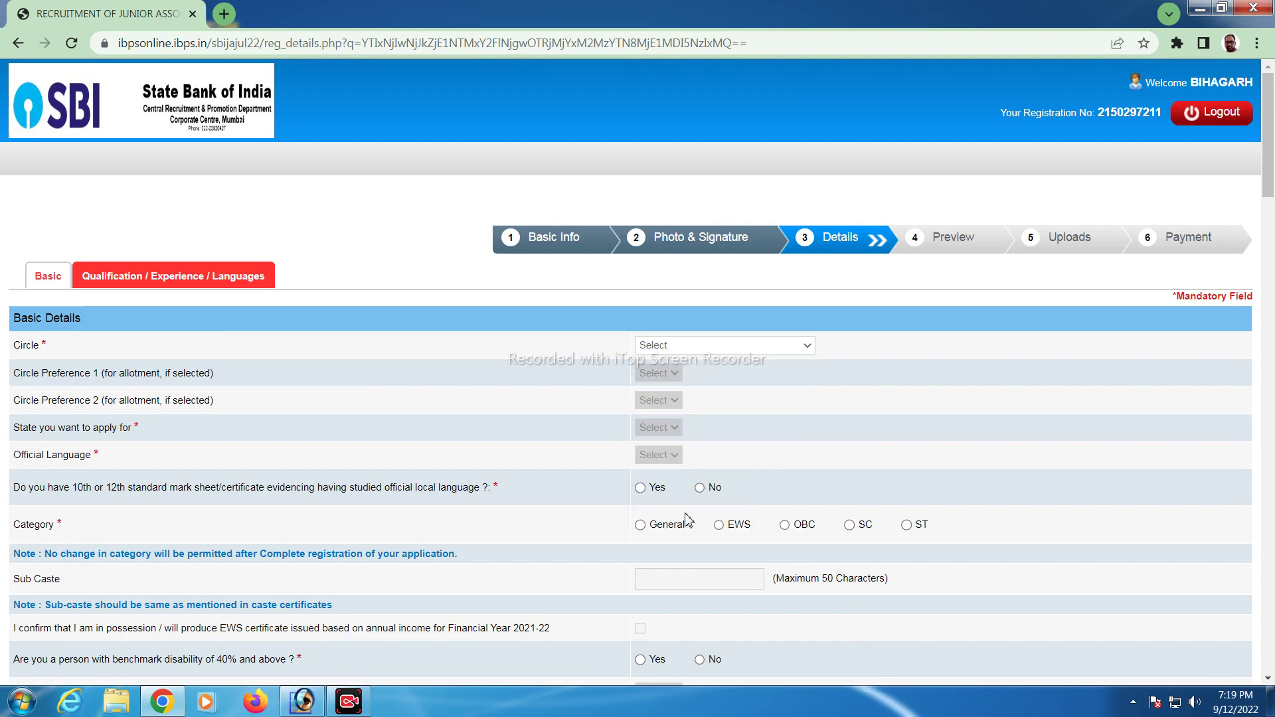
key(l)
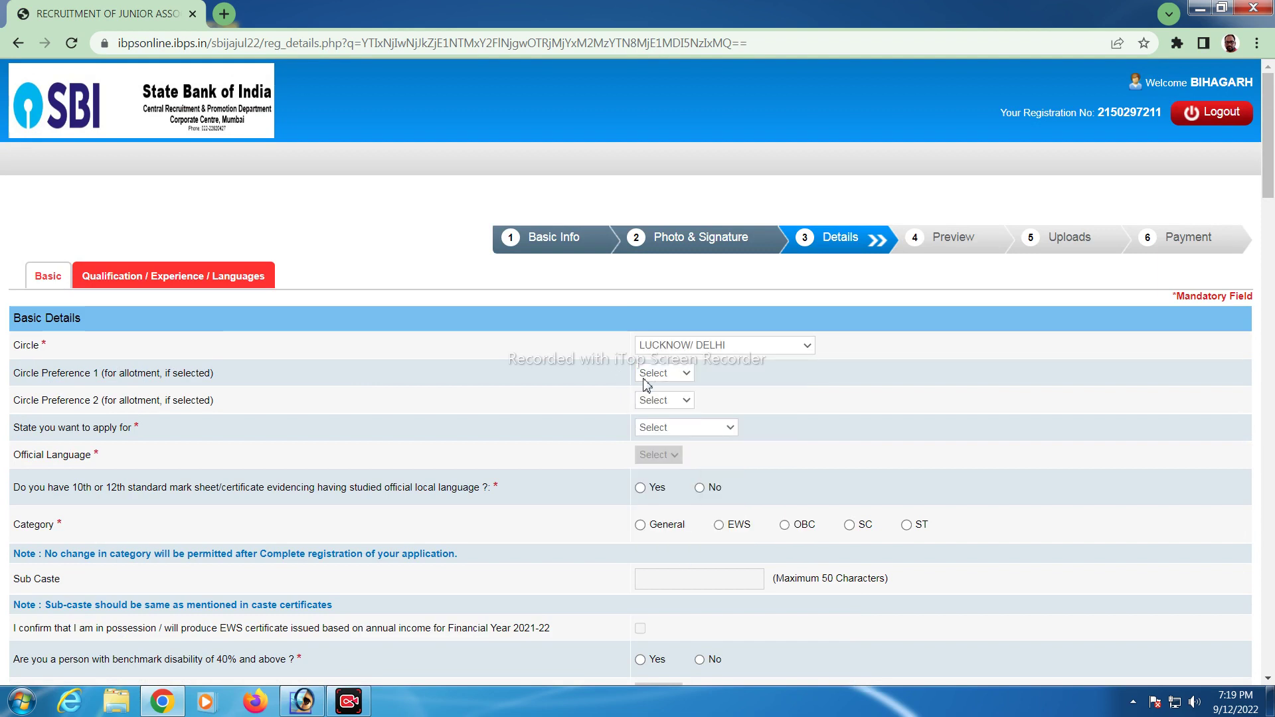
click(682, 374)
click(668, 400)
click(668, 401)
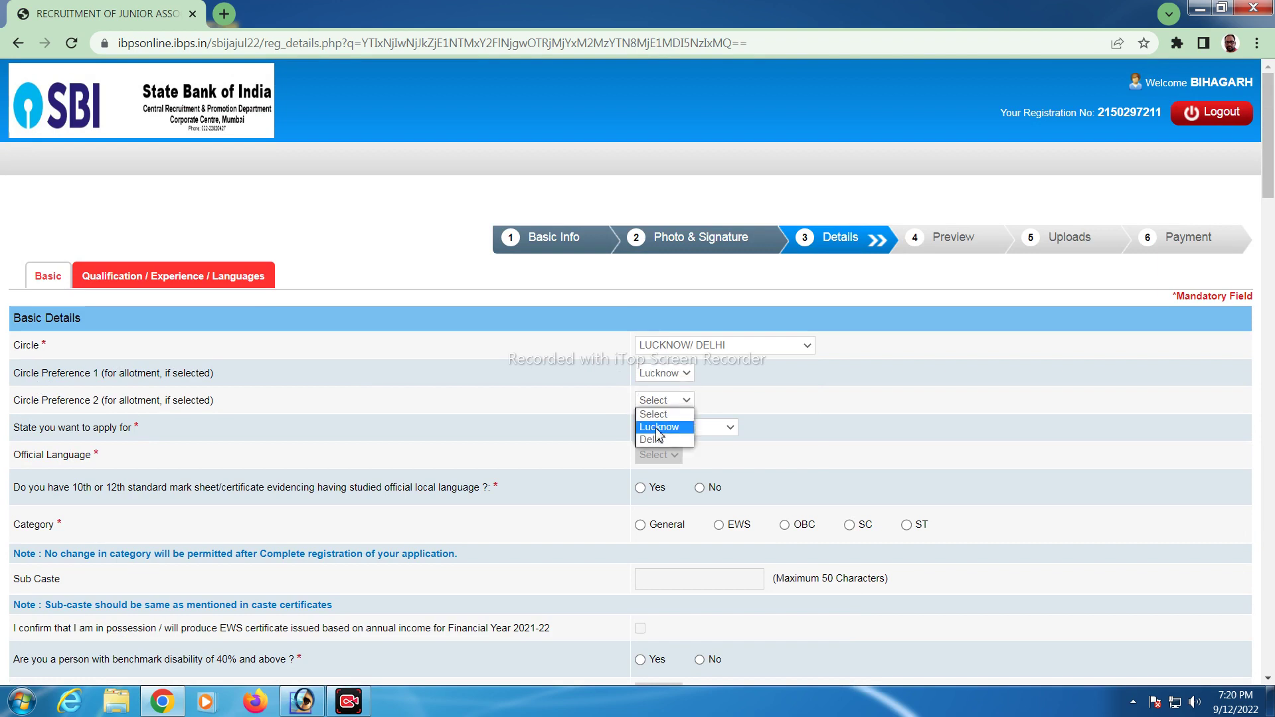
click(657, 429)
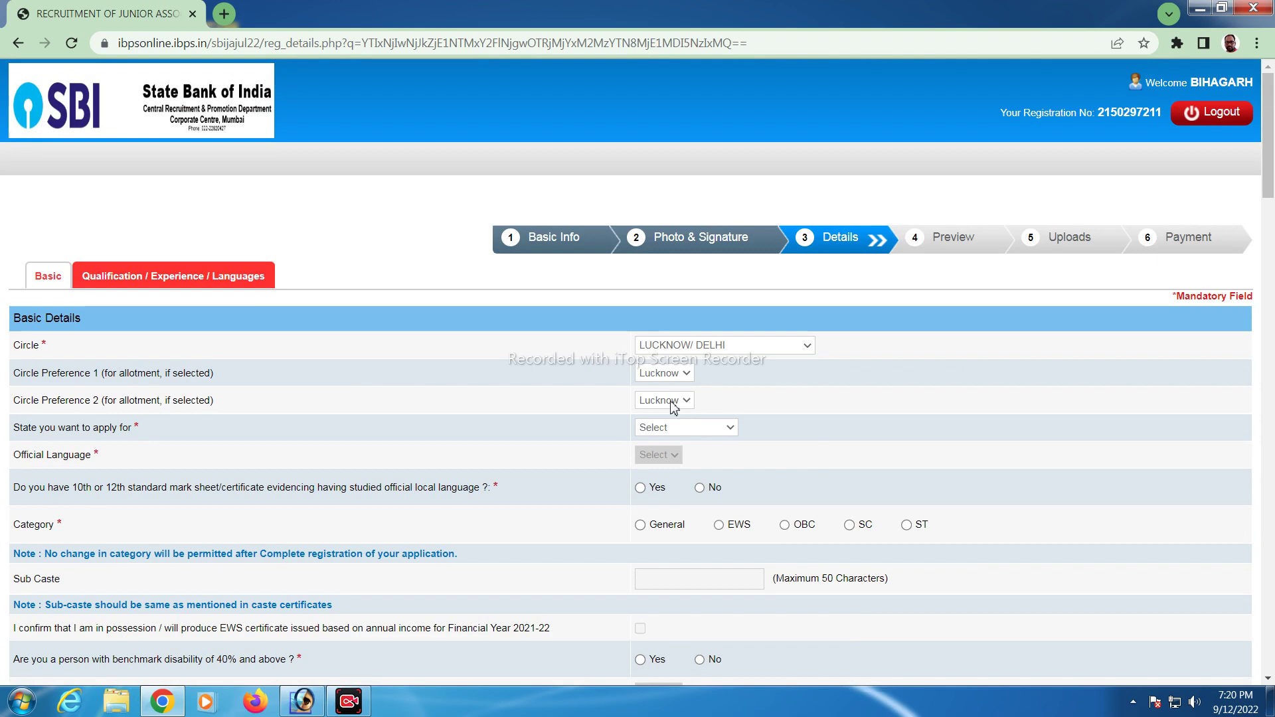
click(675, 402)
click(664, 442)
Set the state to UTTAR PRADESH and the official language to Hindi
click(691, 430)
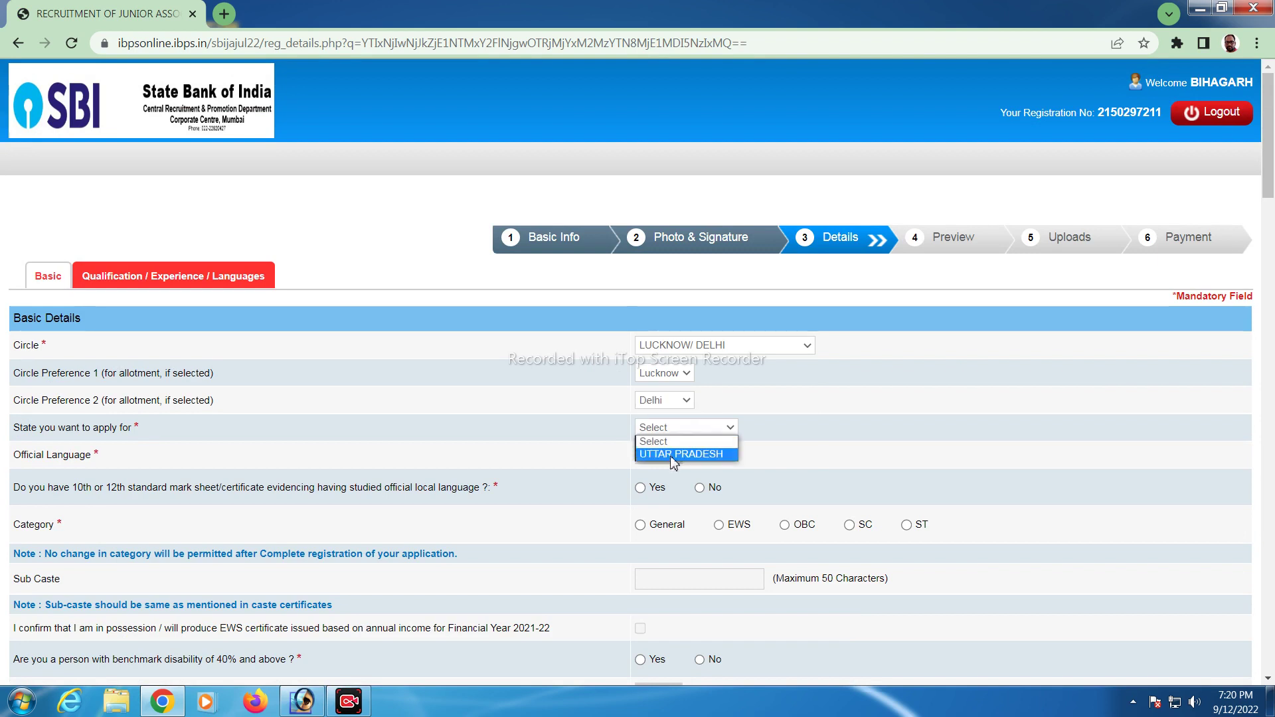
click(674, 453)
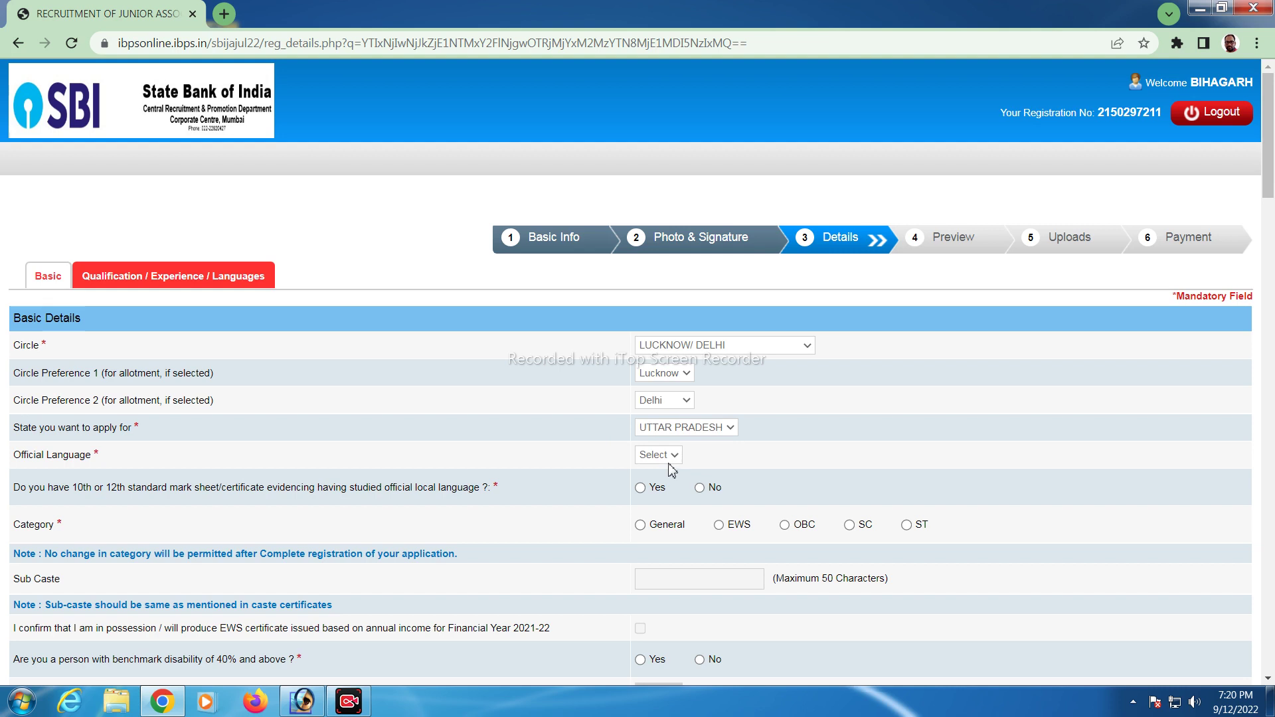
click(669, 461)
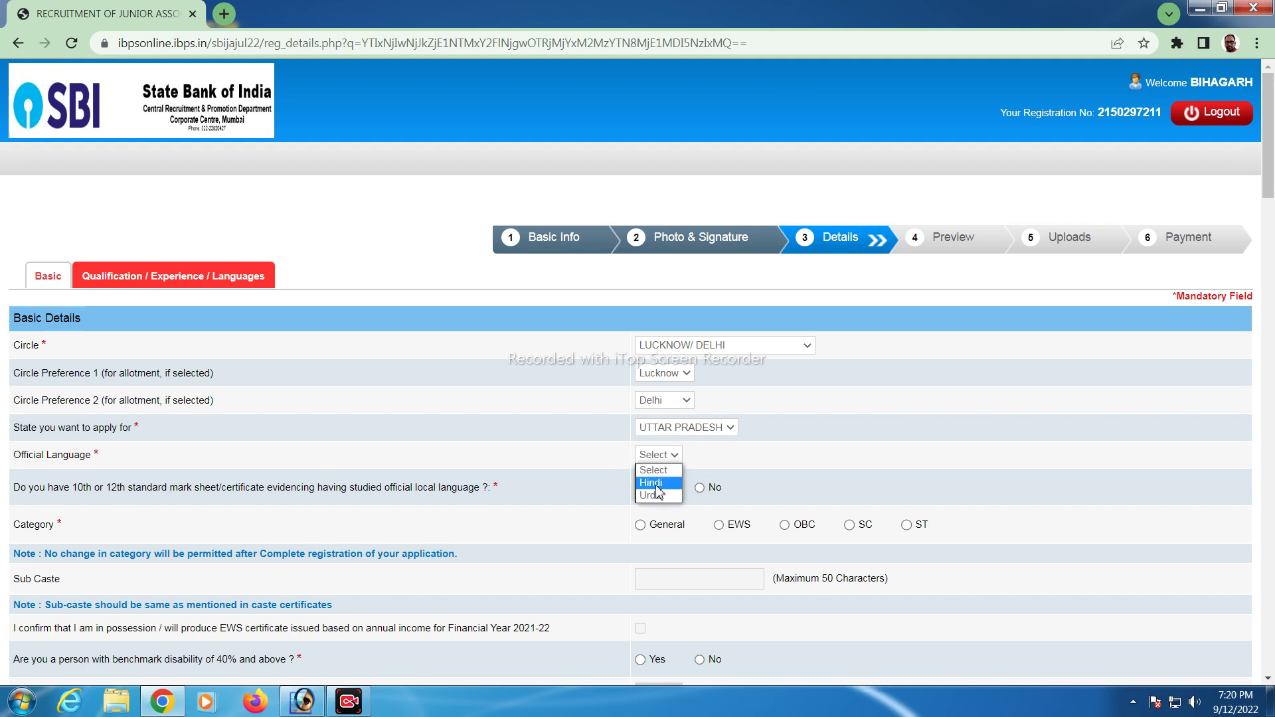
click(654, 482)
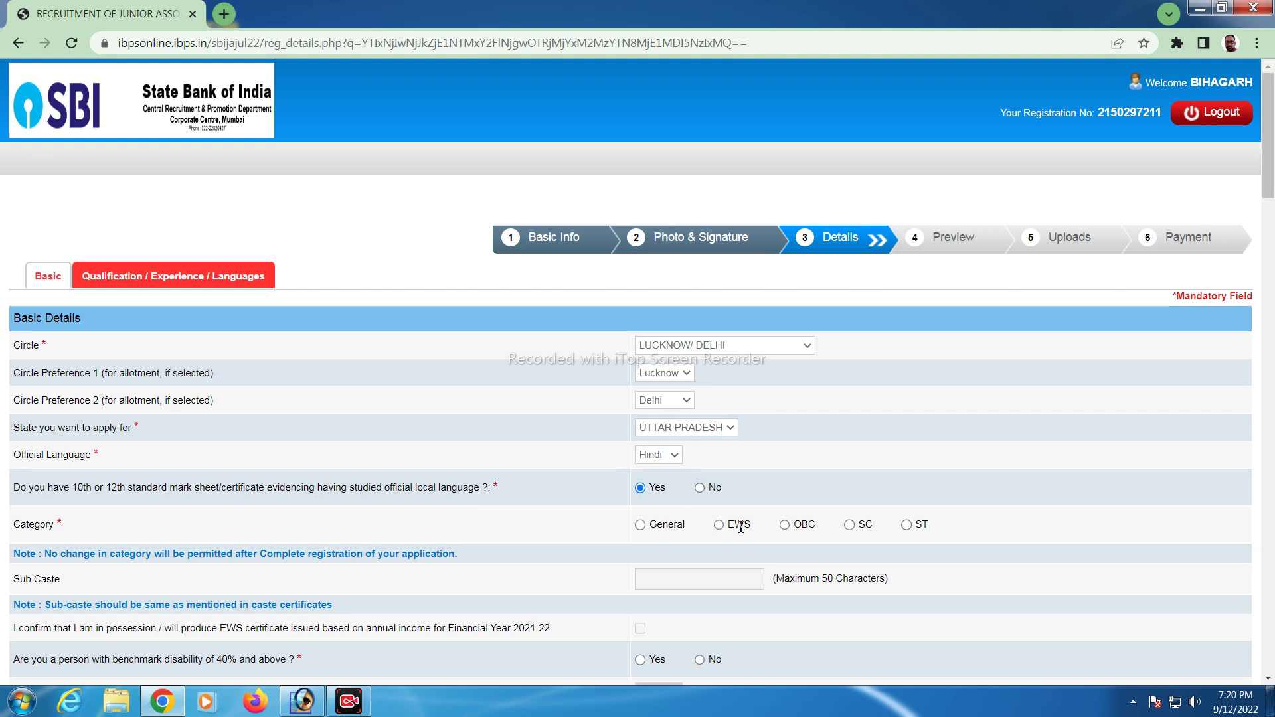
click(785, 526)
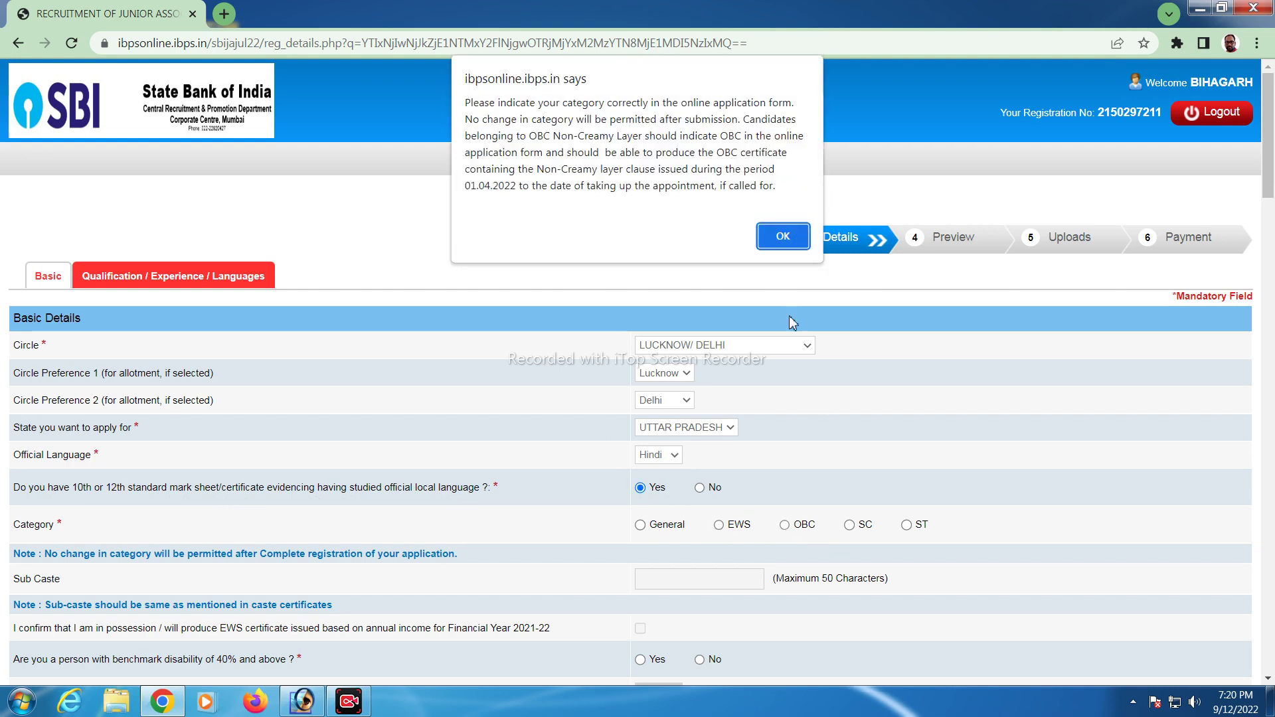
click(786, 228)
scroll(205, 455, down, 1)
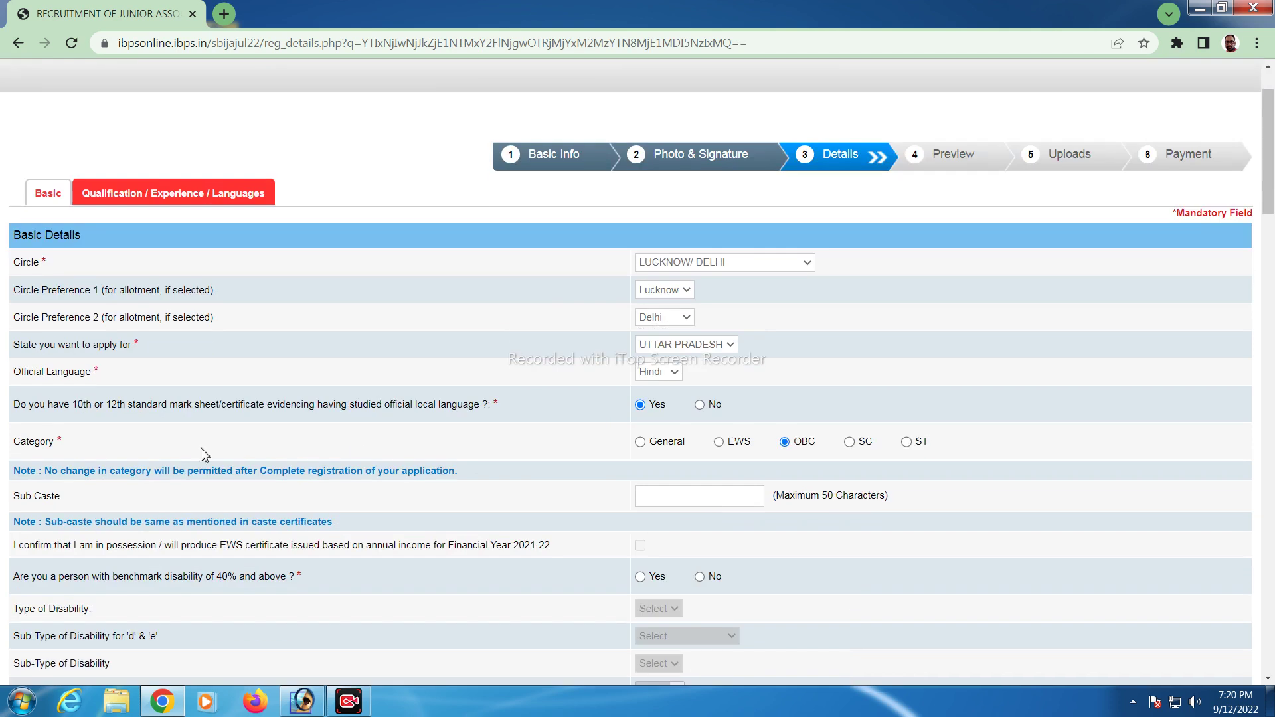
click(698, 494)
scroll(698, 530, down, 1)
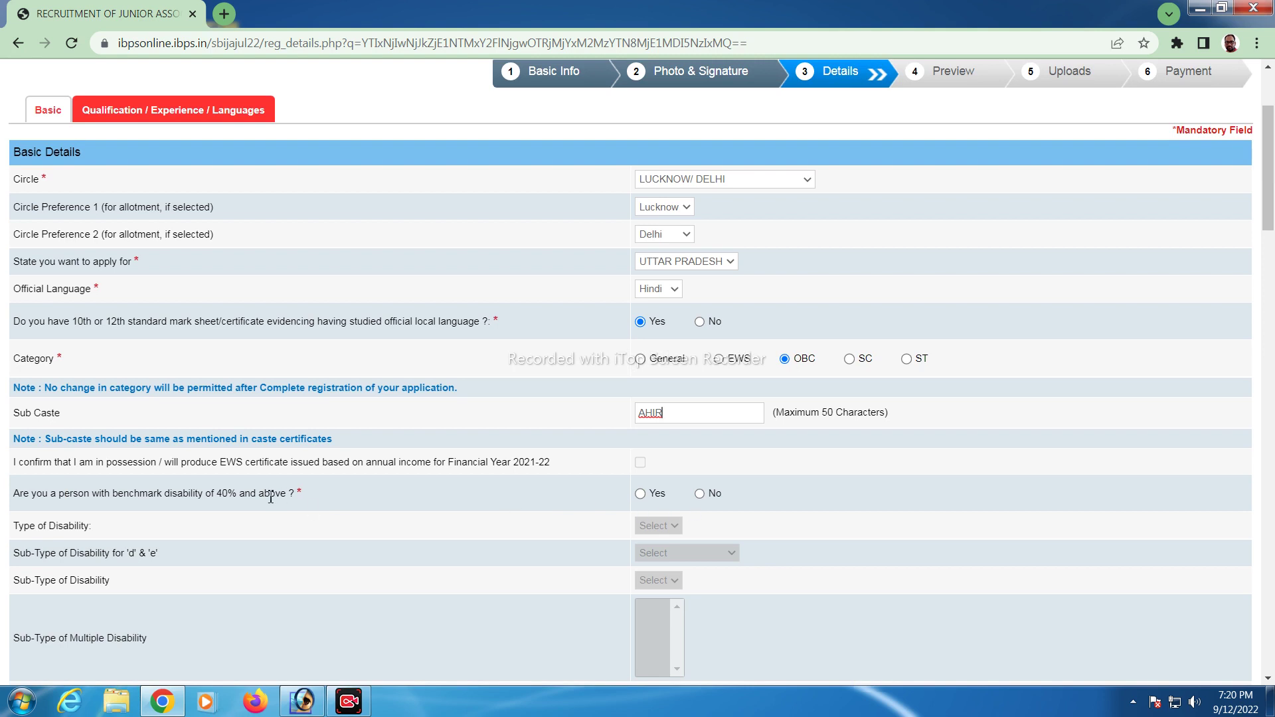
click(700, 495)
scroll(399, 535, down, 3)
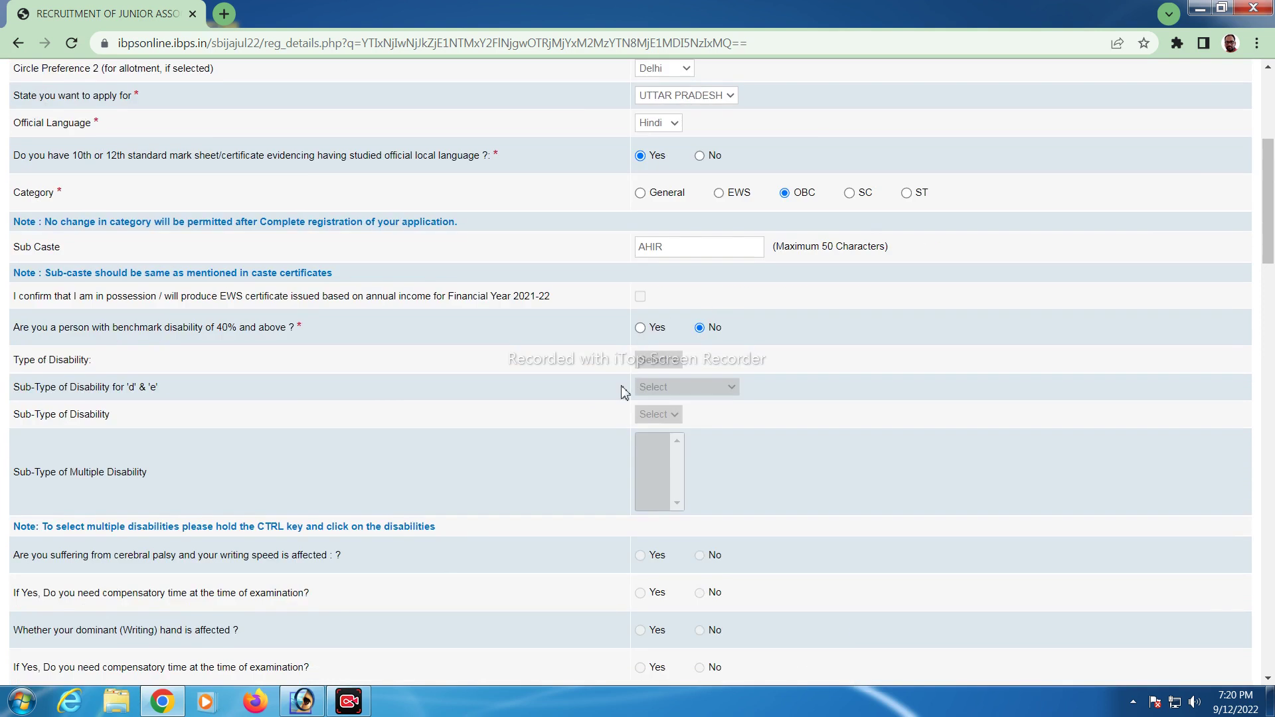
scroll(591, 568, down, 4)
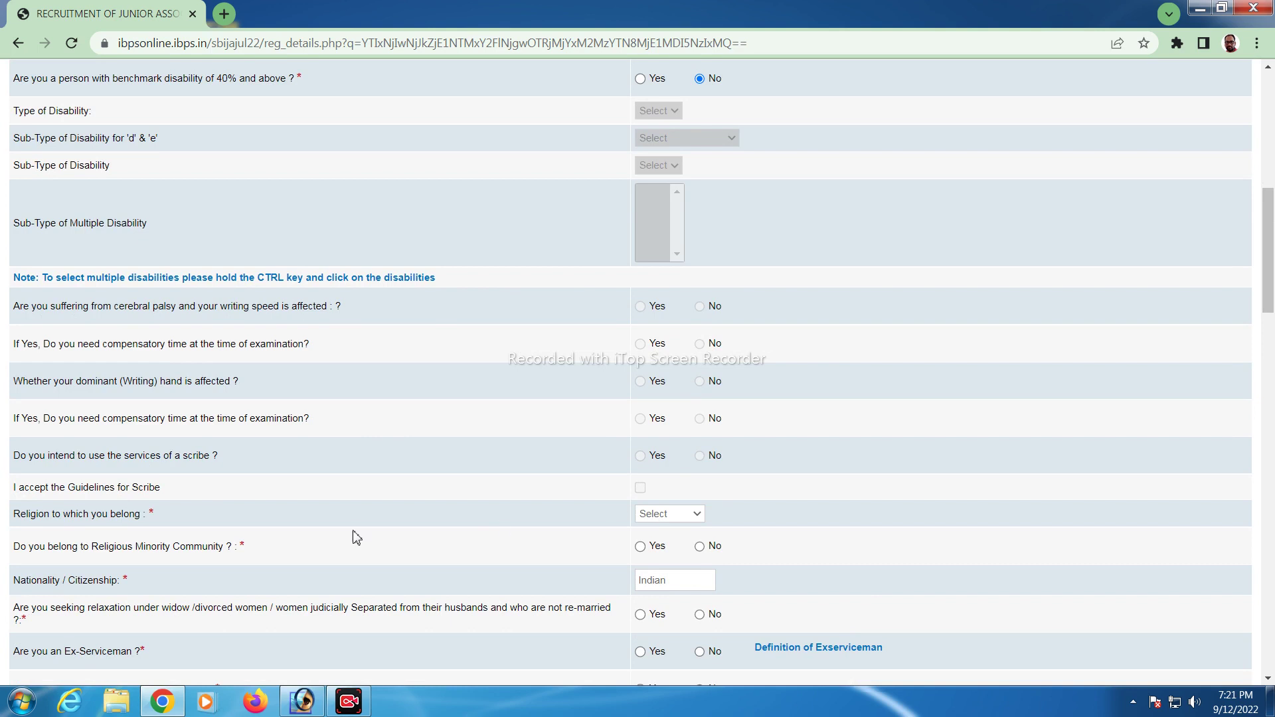
scroll(438, 525, down, 3)
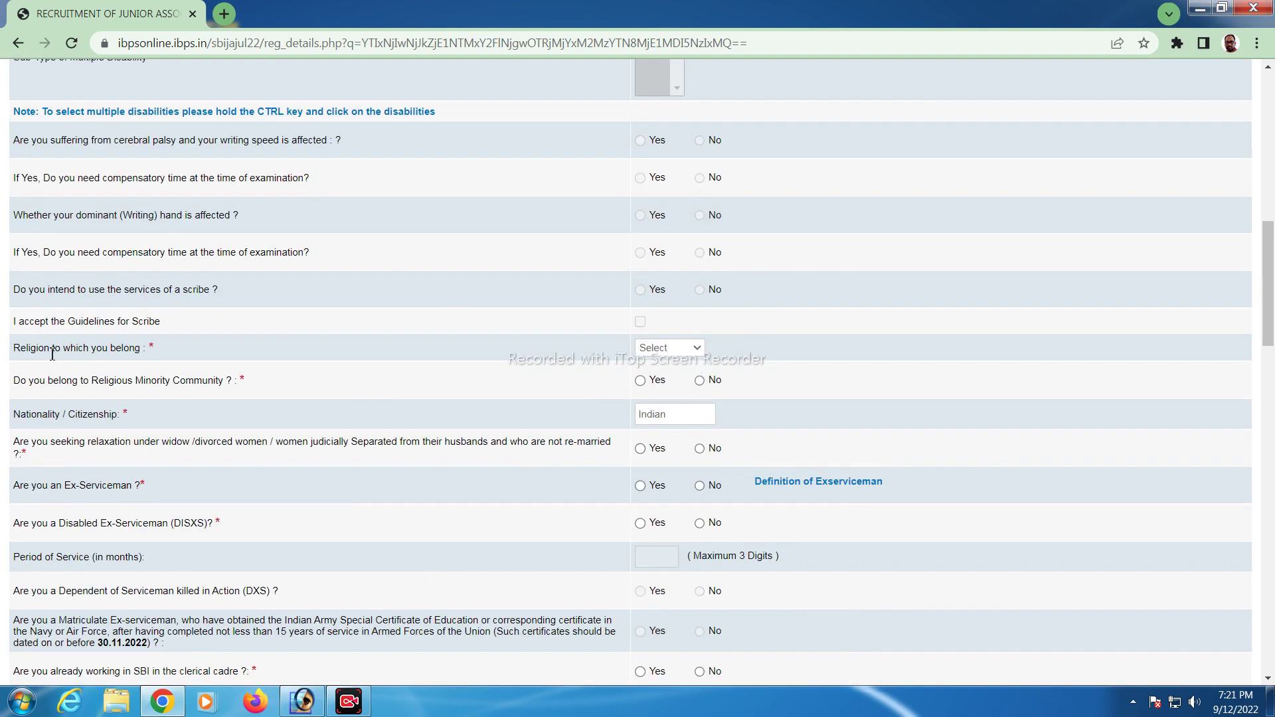
Select Hindu religion and answer No to widow, ex-serviceman, dependent and loan-default questions
click(684, 351)
click(668, 401)
click(700, 449)
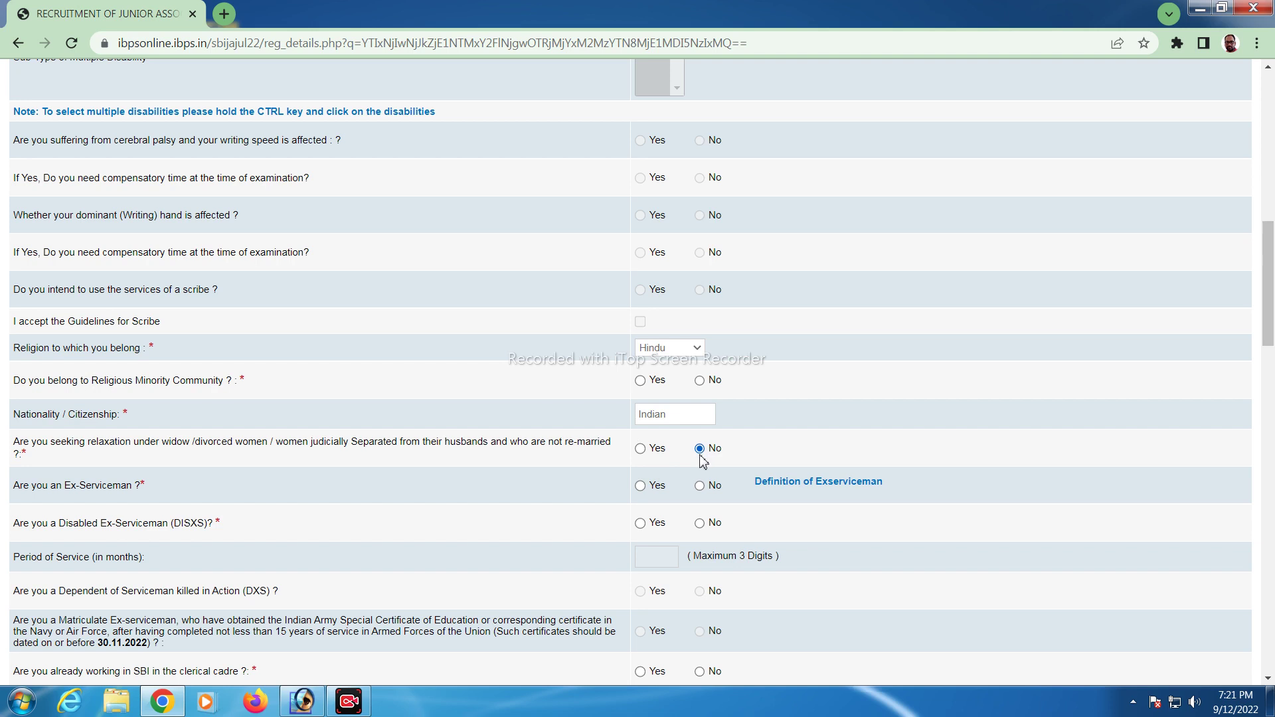
click(702, 493)
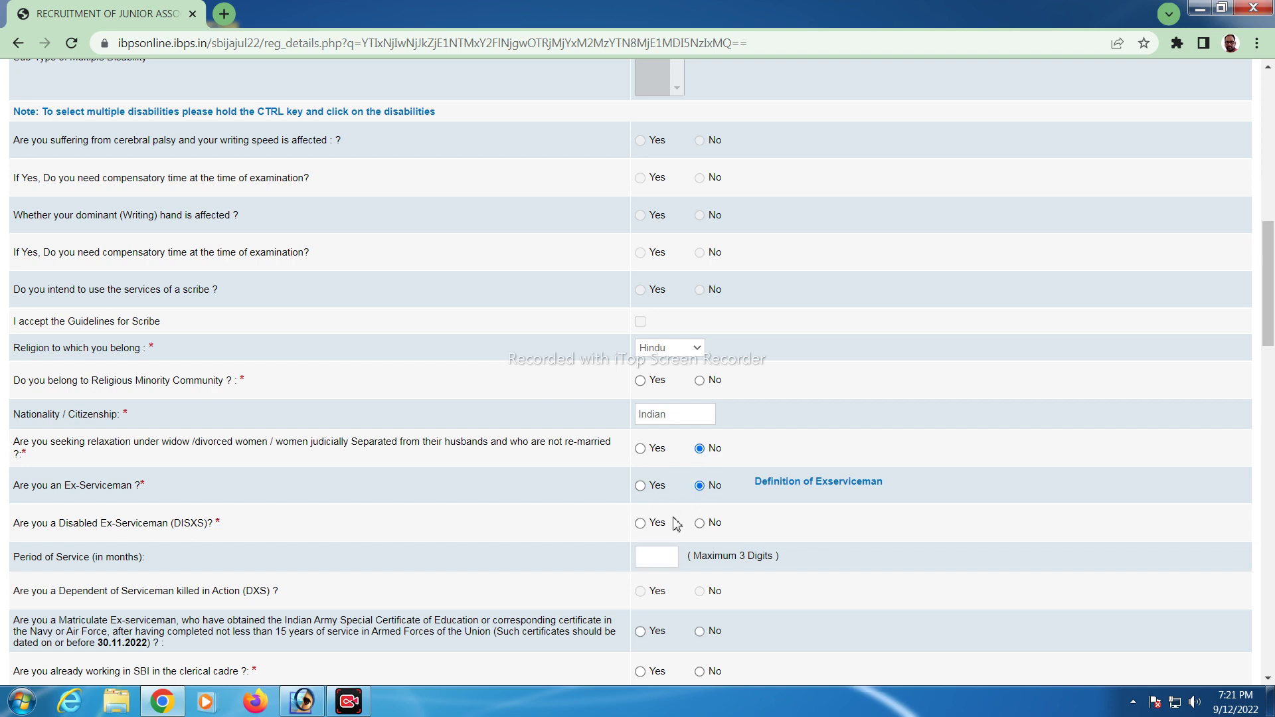
click(700, 523)
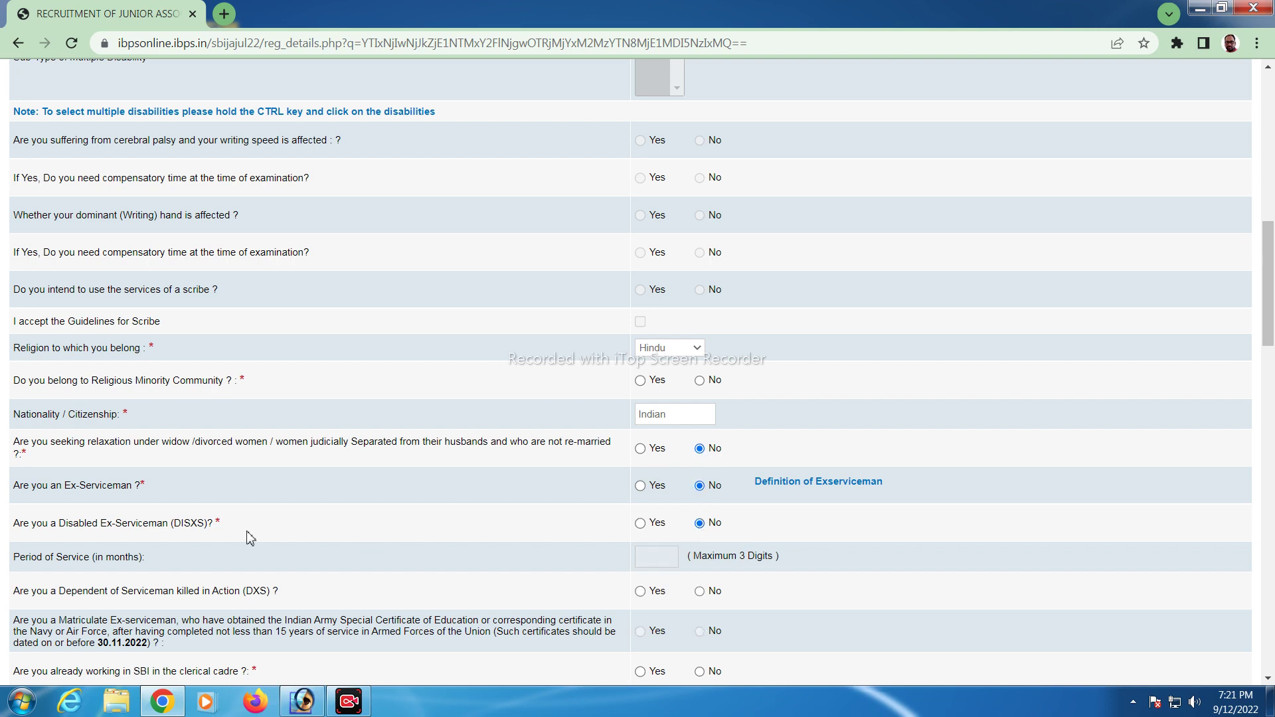
scroll(492, 498, down, 1)
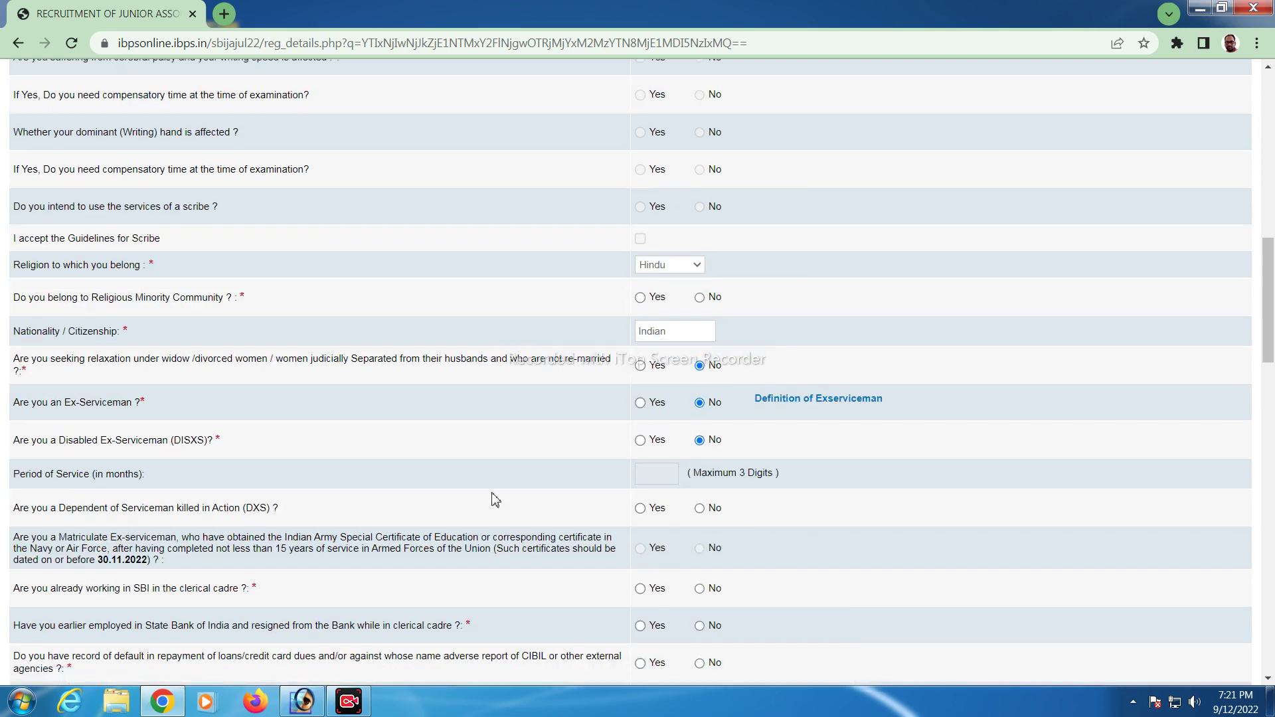
click(700, 509)
scroll(703, 525, down, 1)
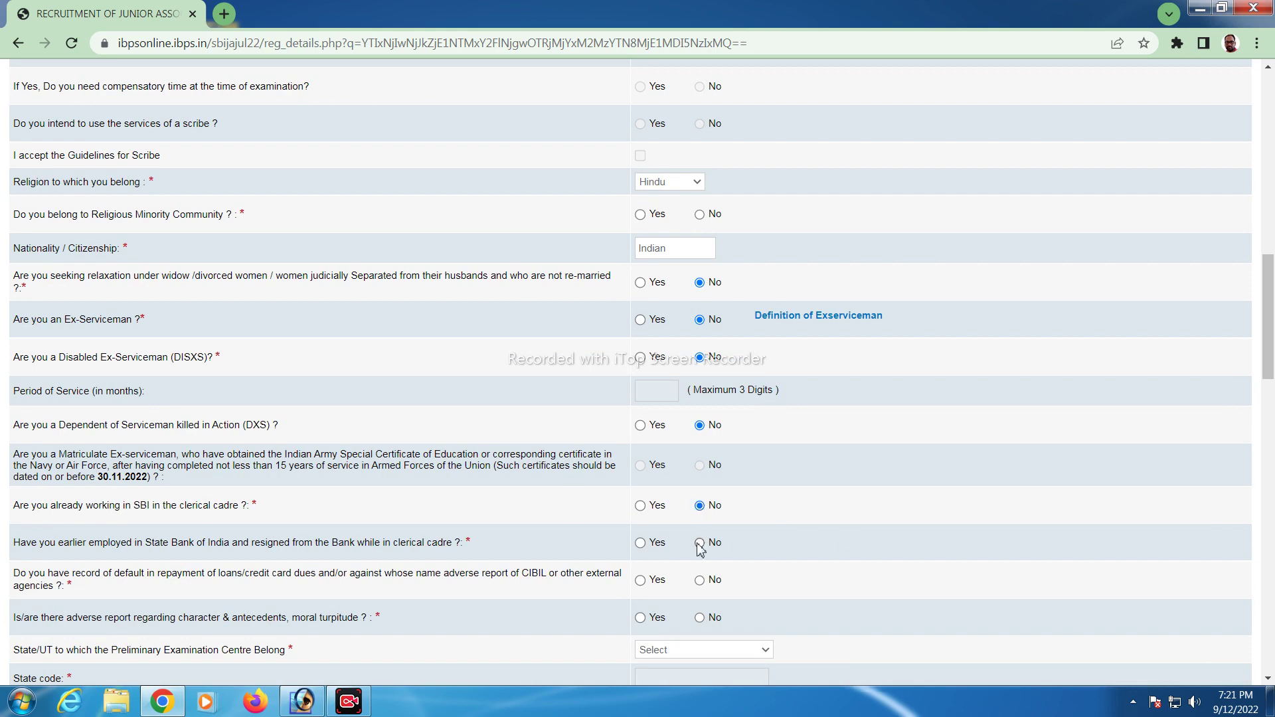
click(701, 582)
scroll(721, 609, down, 3)
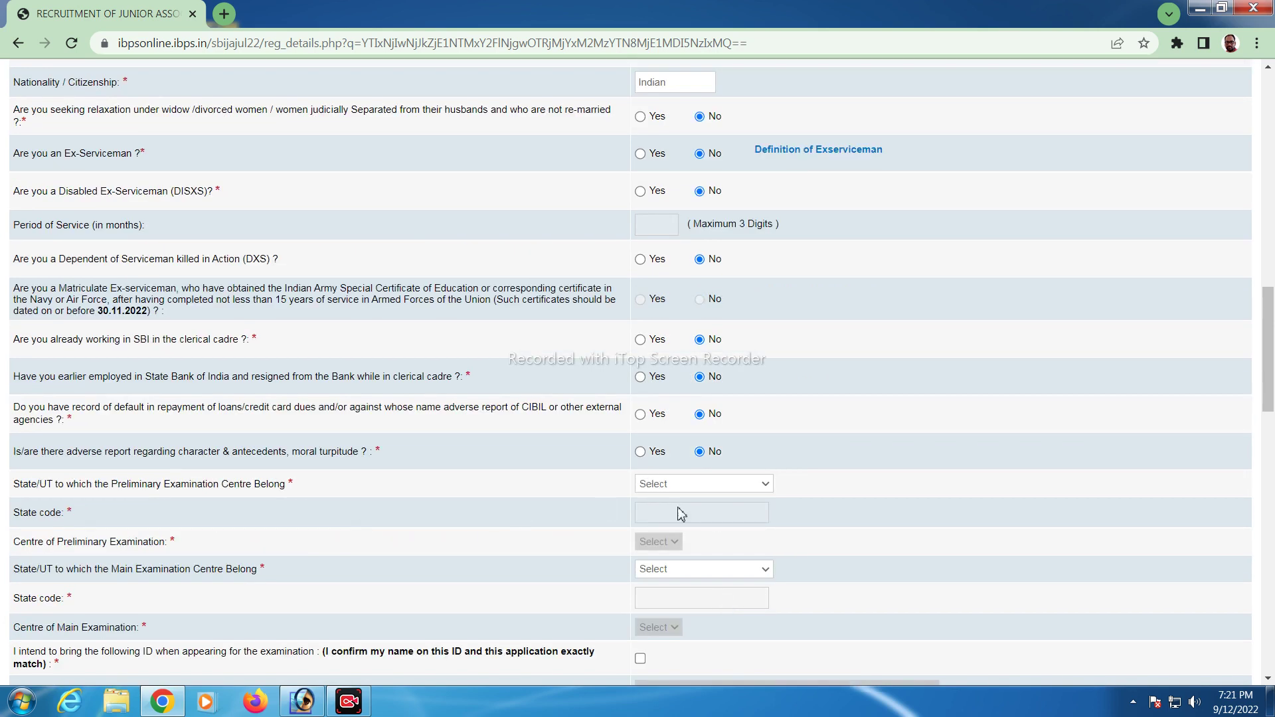
Set the main exam state to Uttar Pradesh and the centre to Varanasi
scroll(677, 513, down, 3)
click(687, 406)
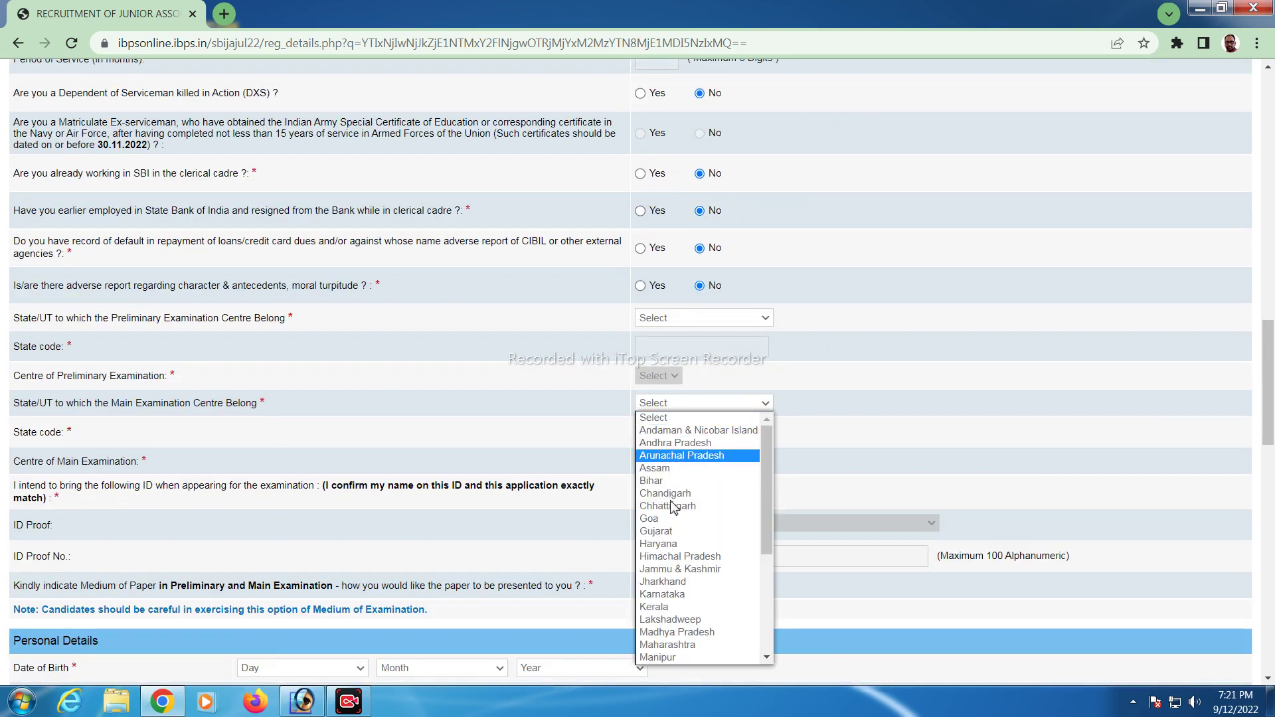
scroll(674, 544, down, 3)
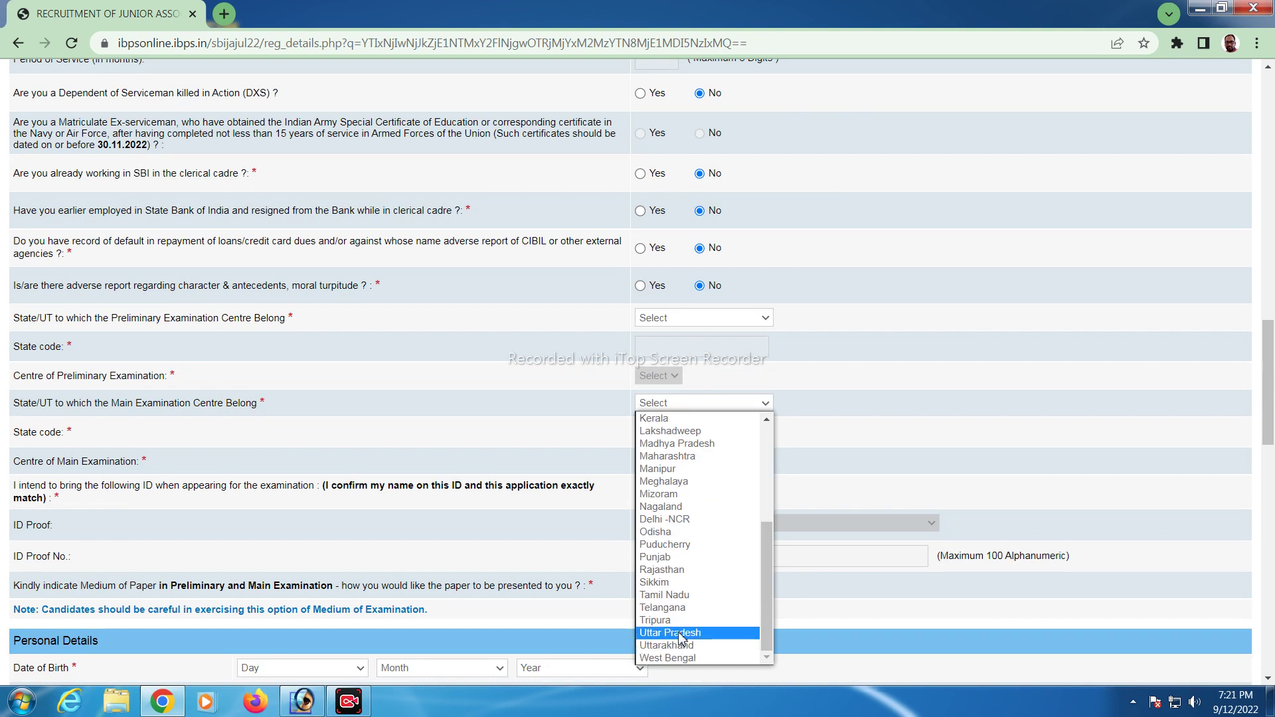
click(682, 634)
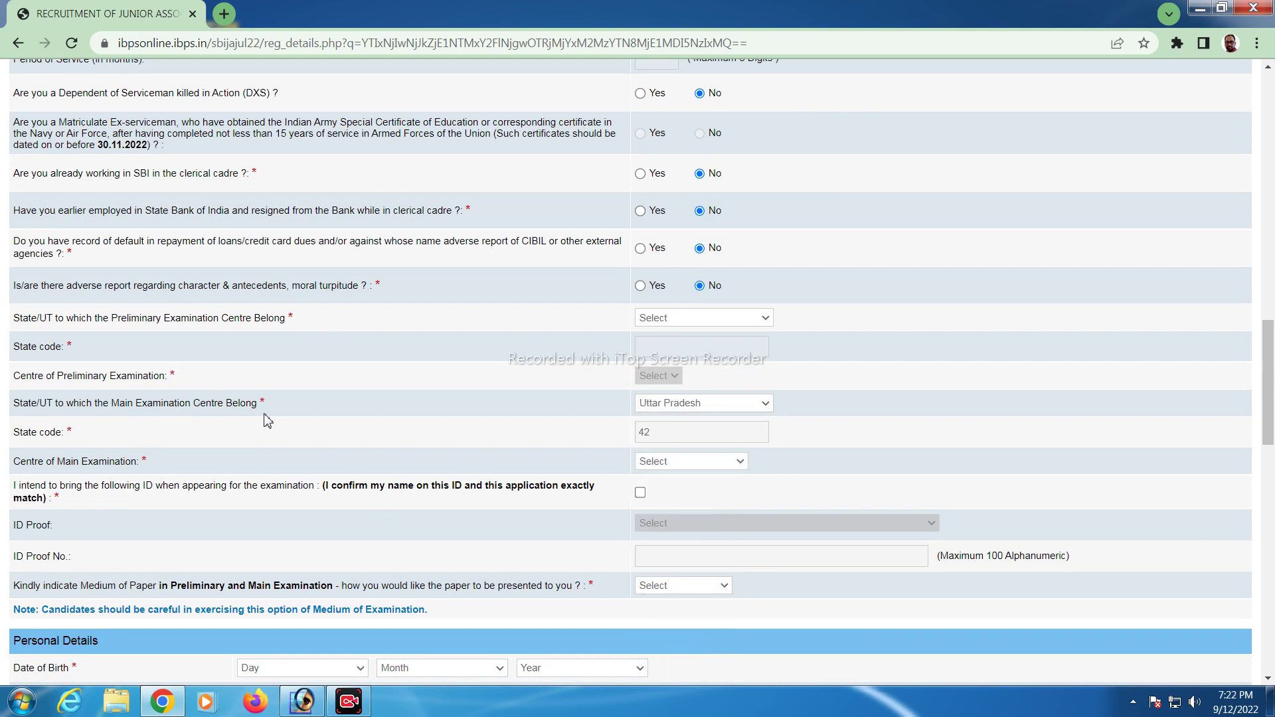
click(726, 461)
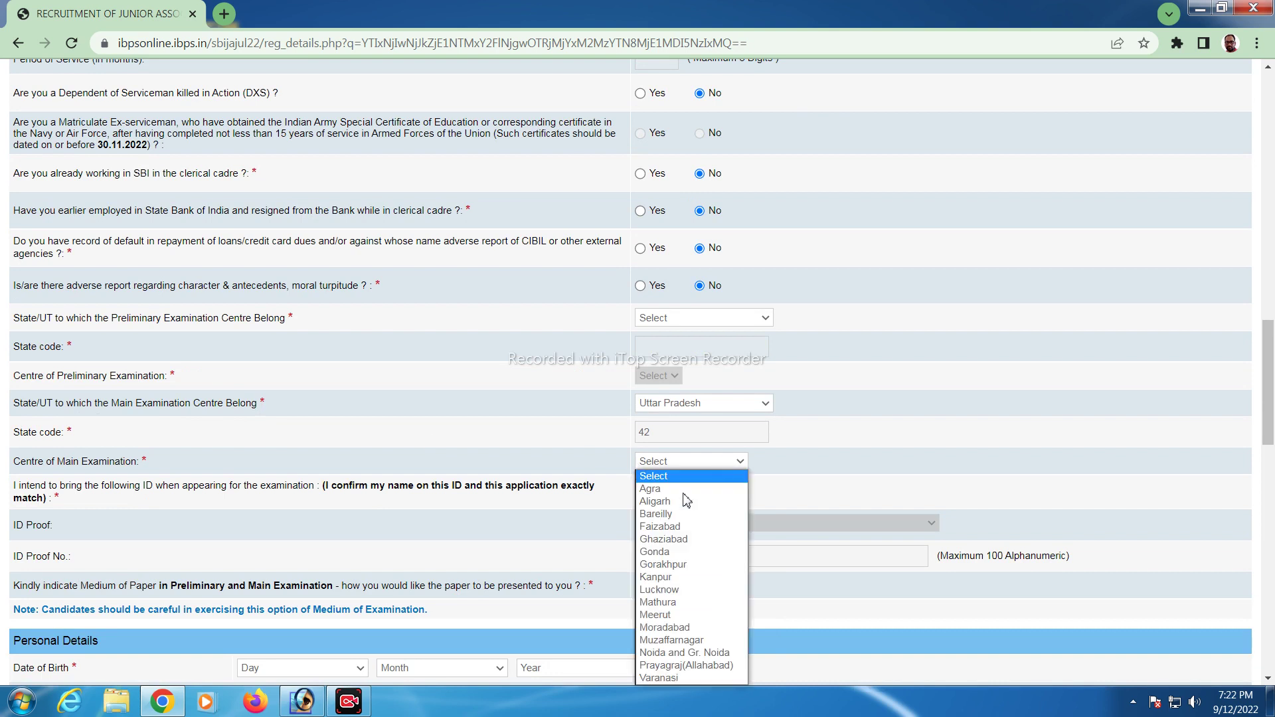
click(669, 678)
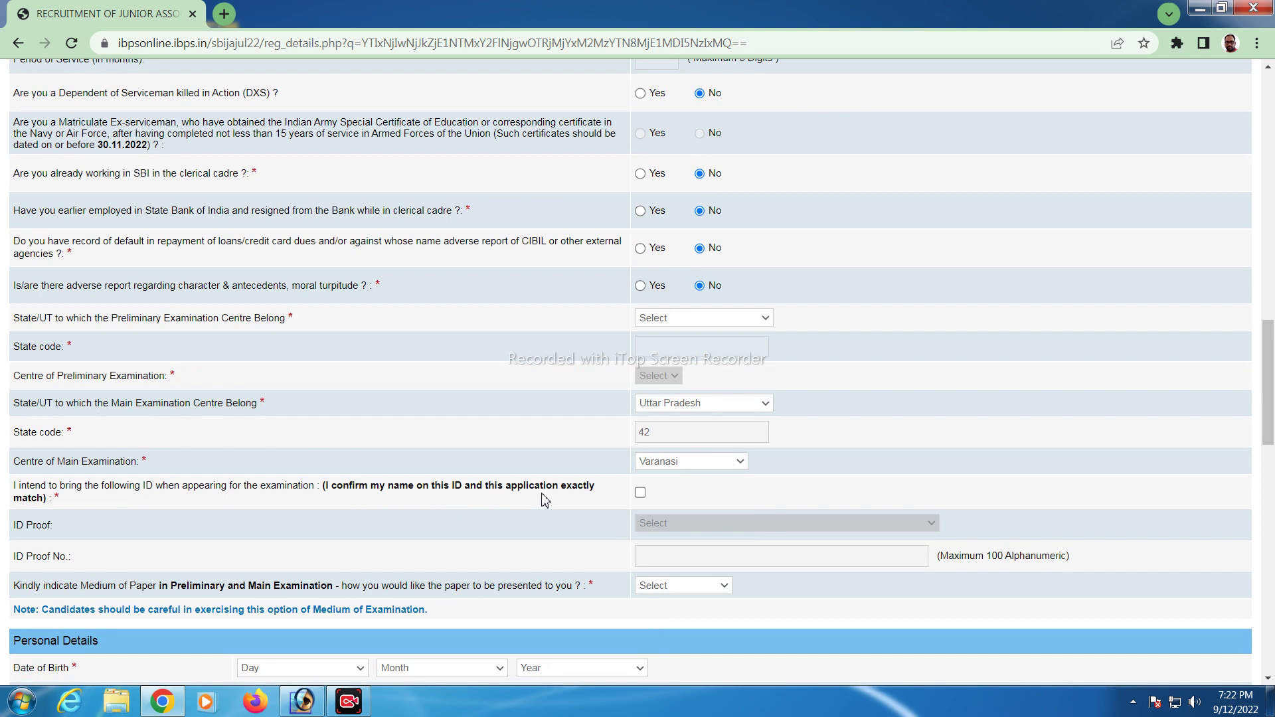
Tick the ID confirmation, choose Aadhar Card as ID proof, and start entering its number
click(640, 493)
click(678, 523)
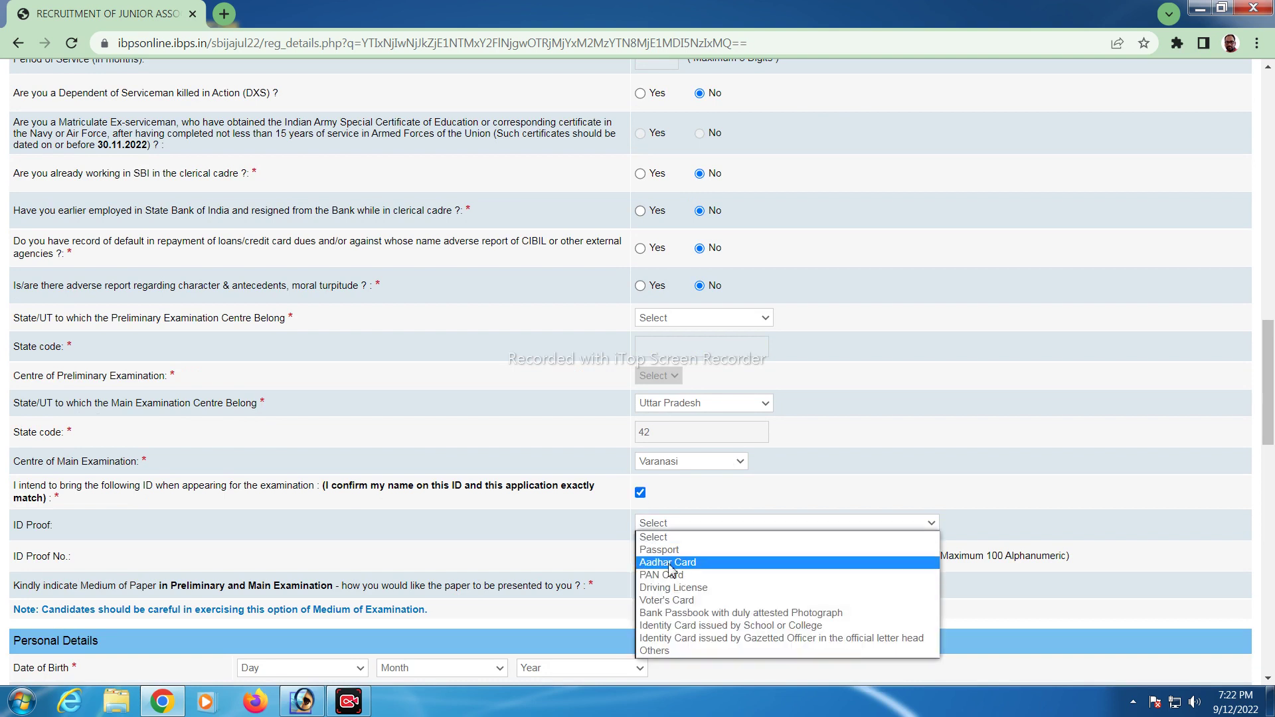
click(671, 563)
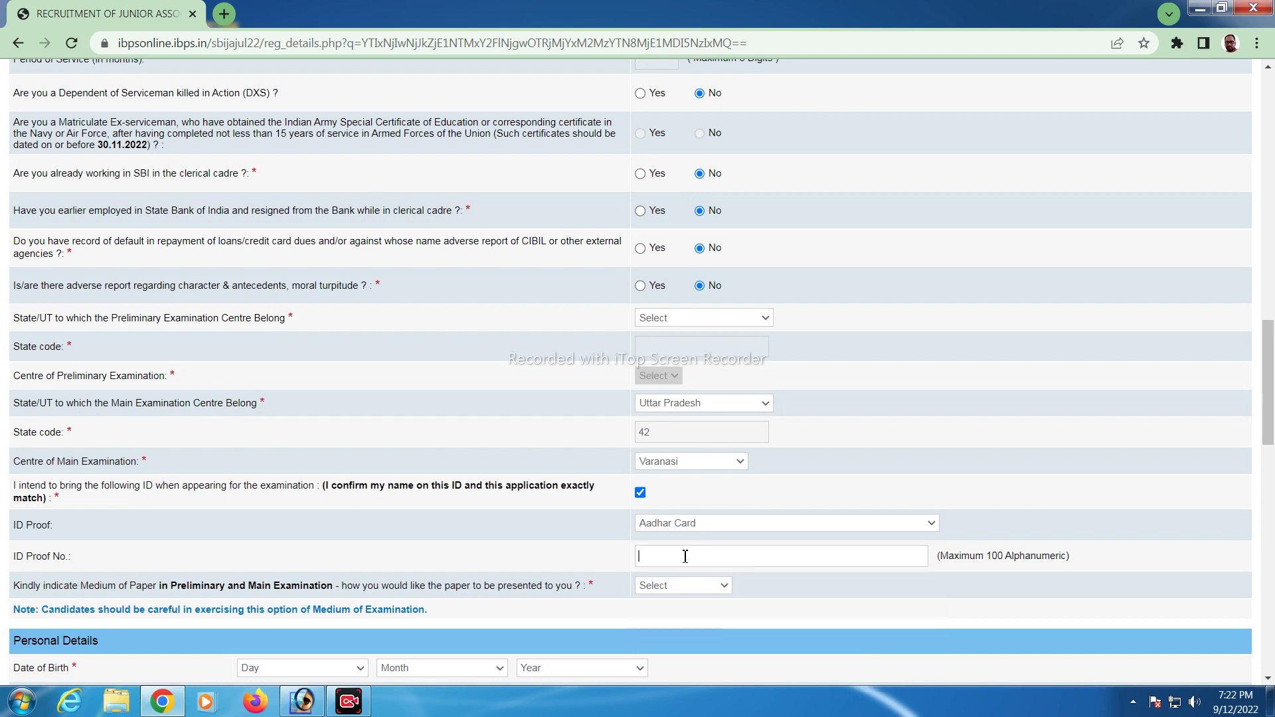
scroll(685, 556, down, 1)
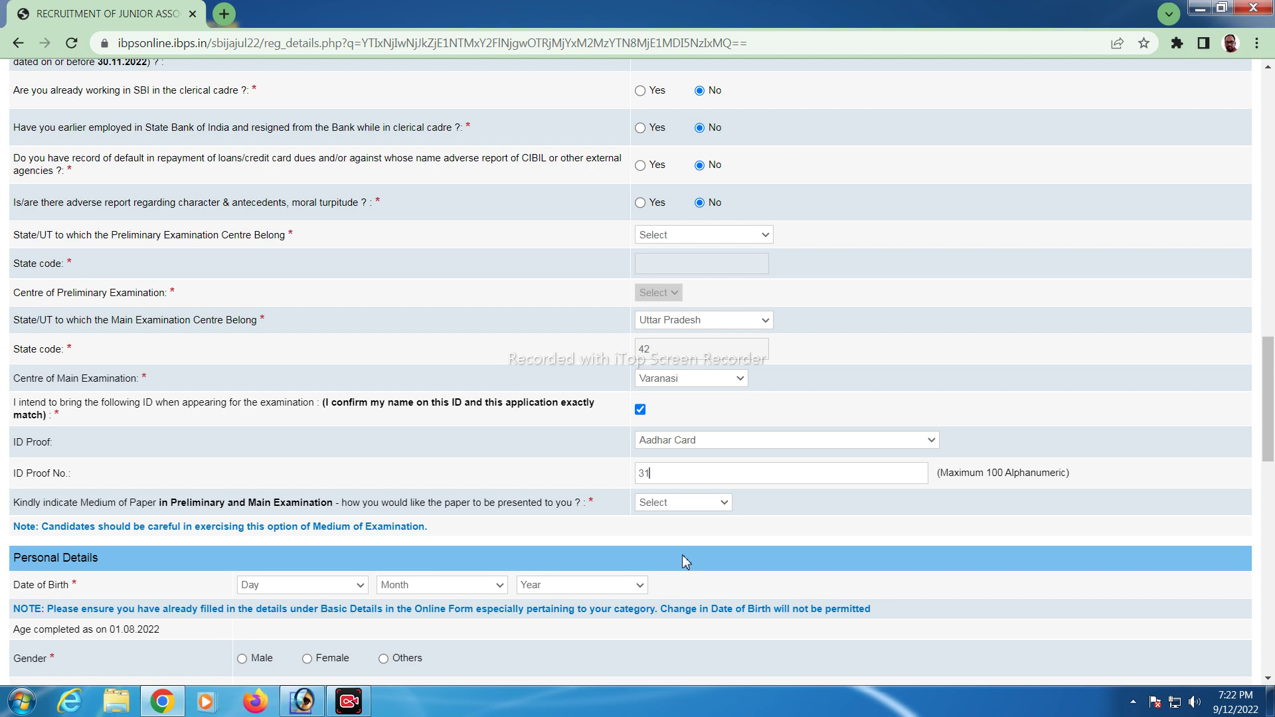
Choose 'English and Hindi' in the Medium of Paper dropdown
click(669, 505)
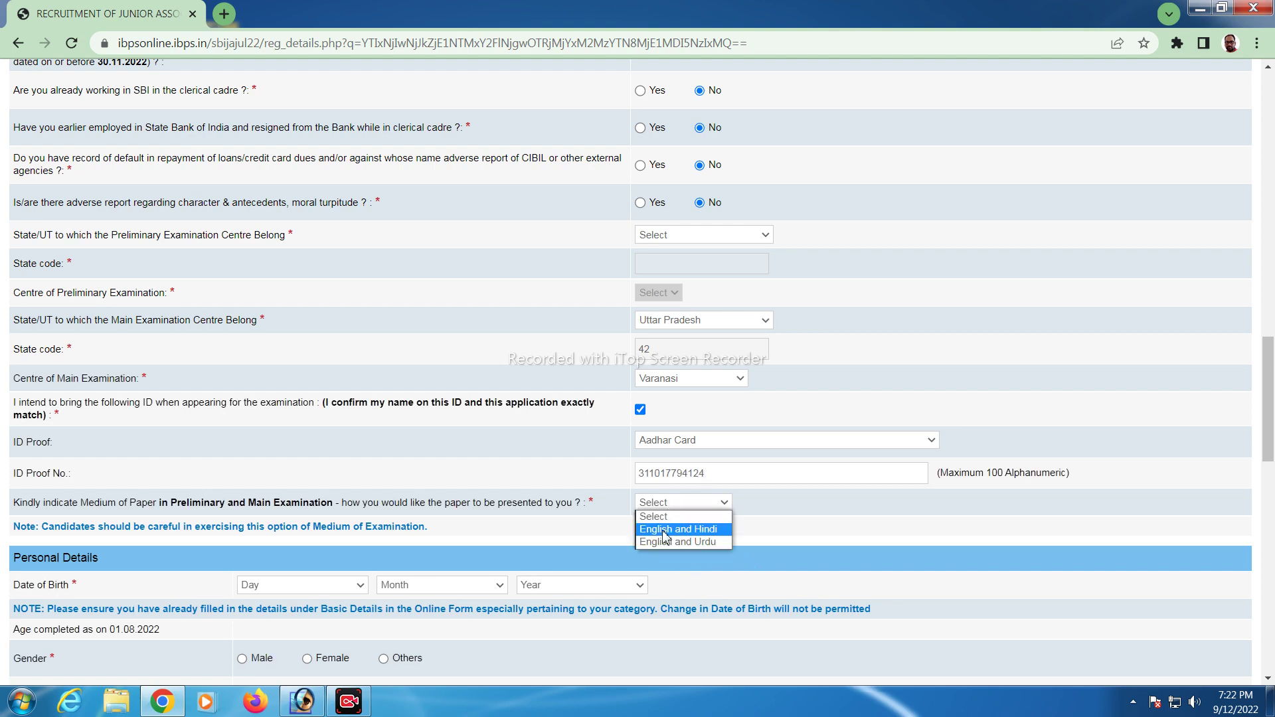
click(666, 536)
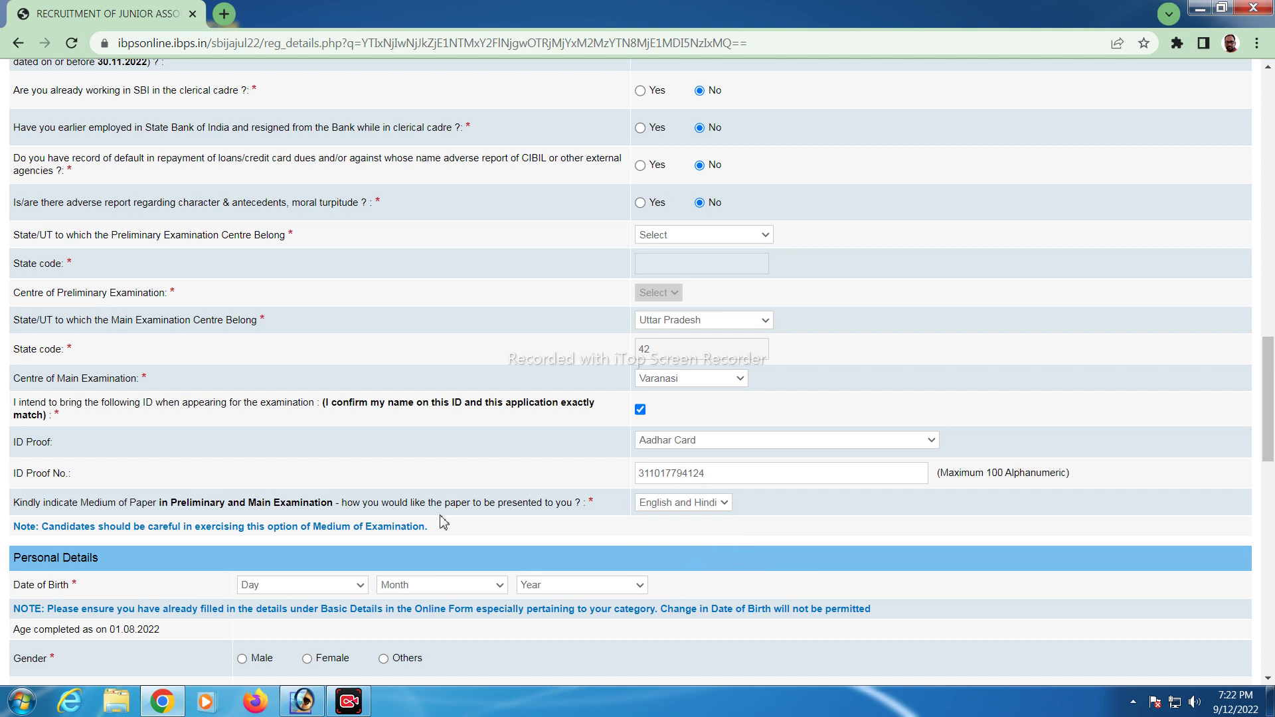
click(721, 508)
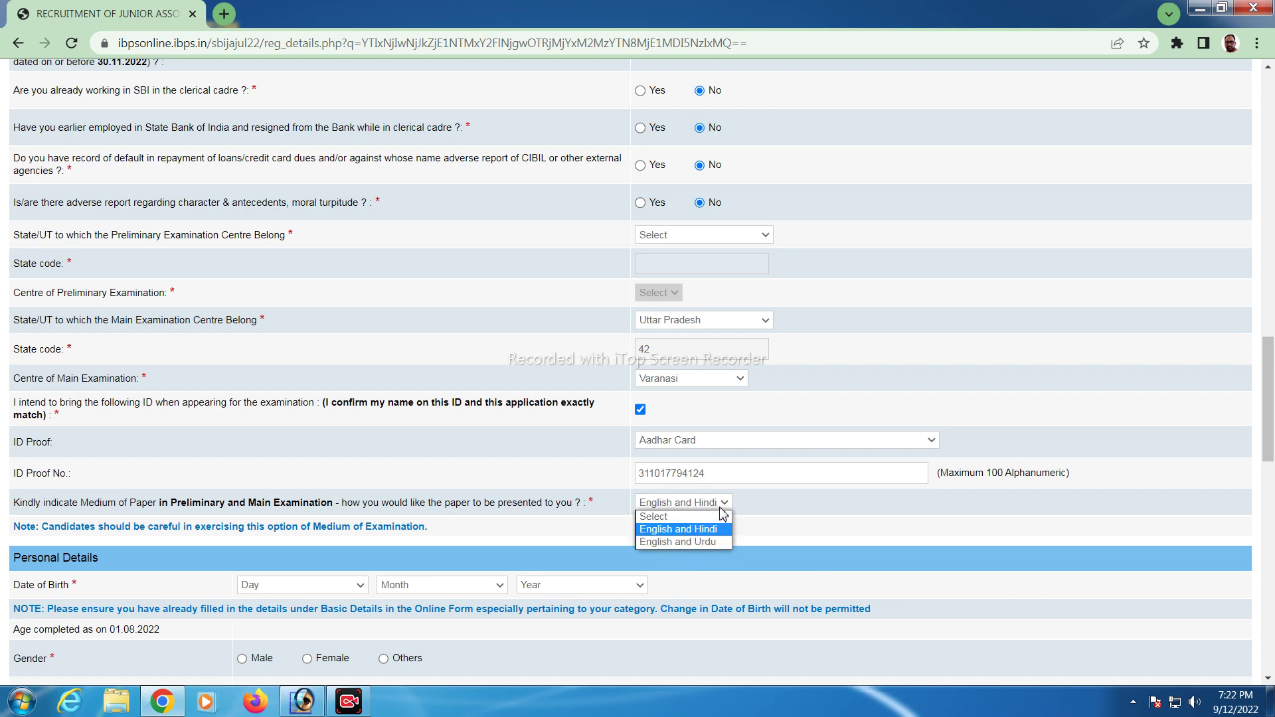
click(798, 516)
scroll(292, 550, down, 1)
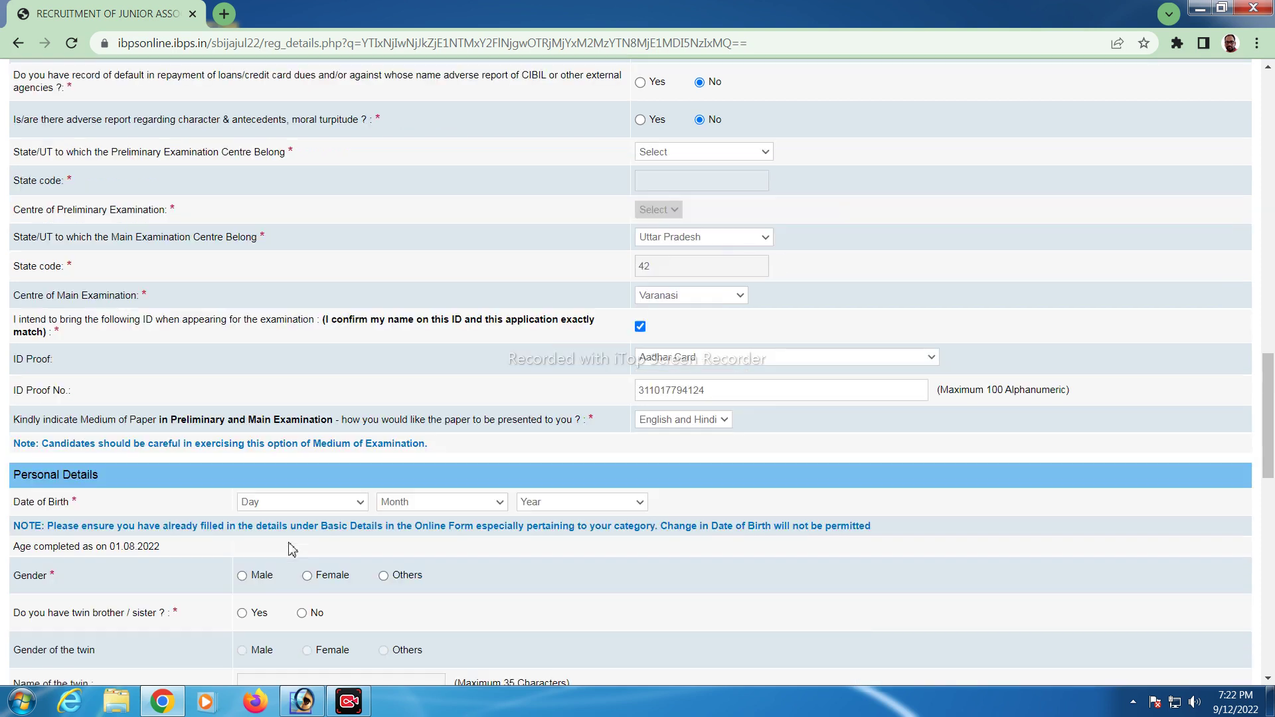
scroll(178, 524, down, 1)
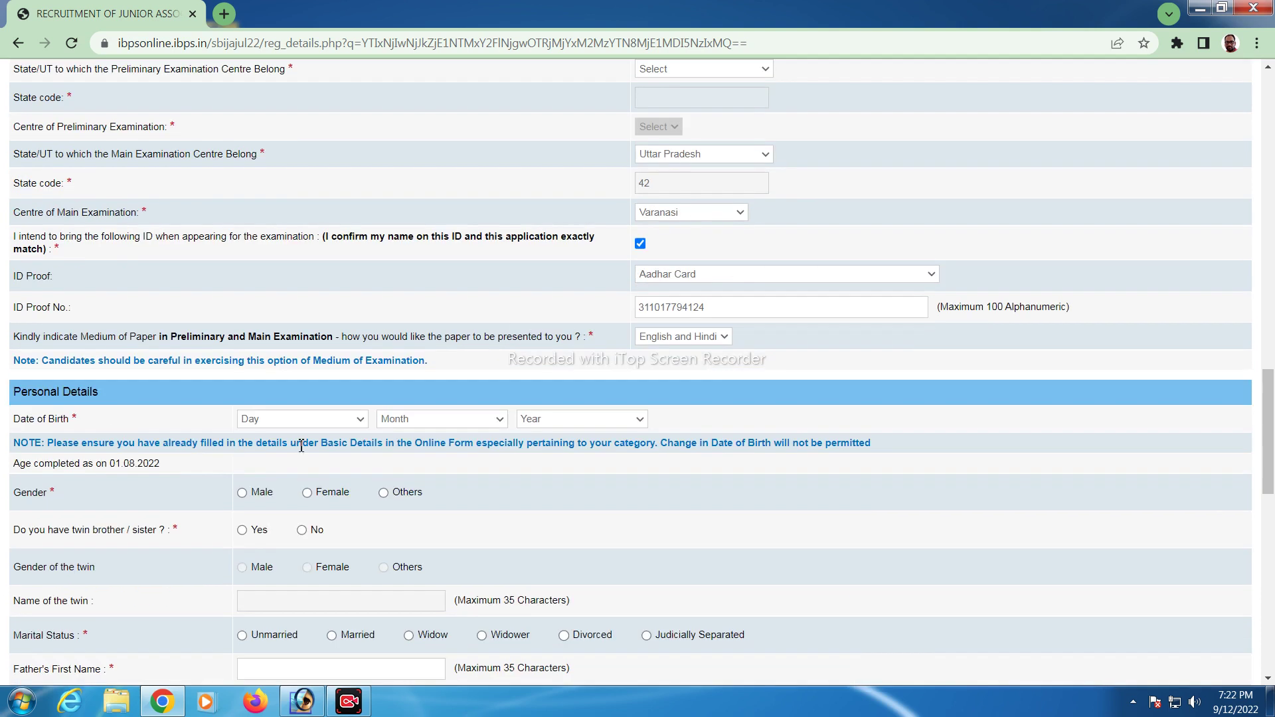
Pick 05, March, 1991 as the date of birth and dismiss the date-range warning
click(337, 419)
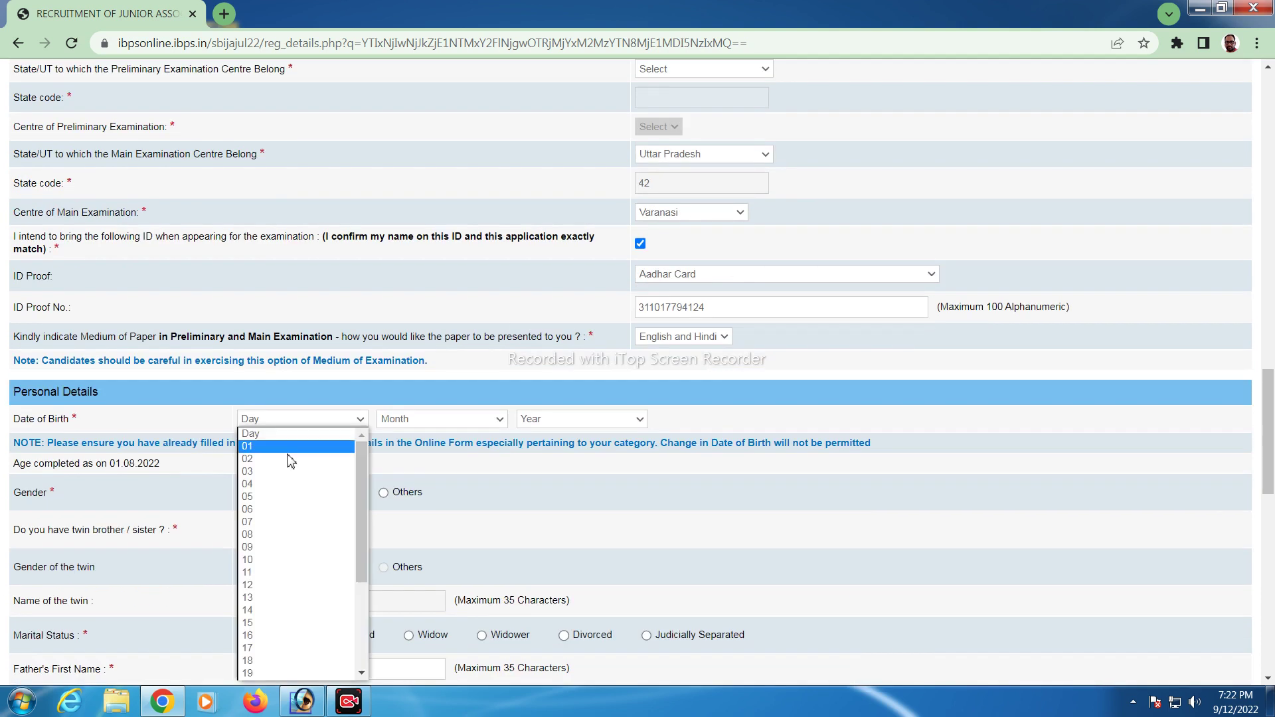
click(249, 496)
click(465, 419)
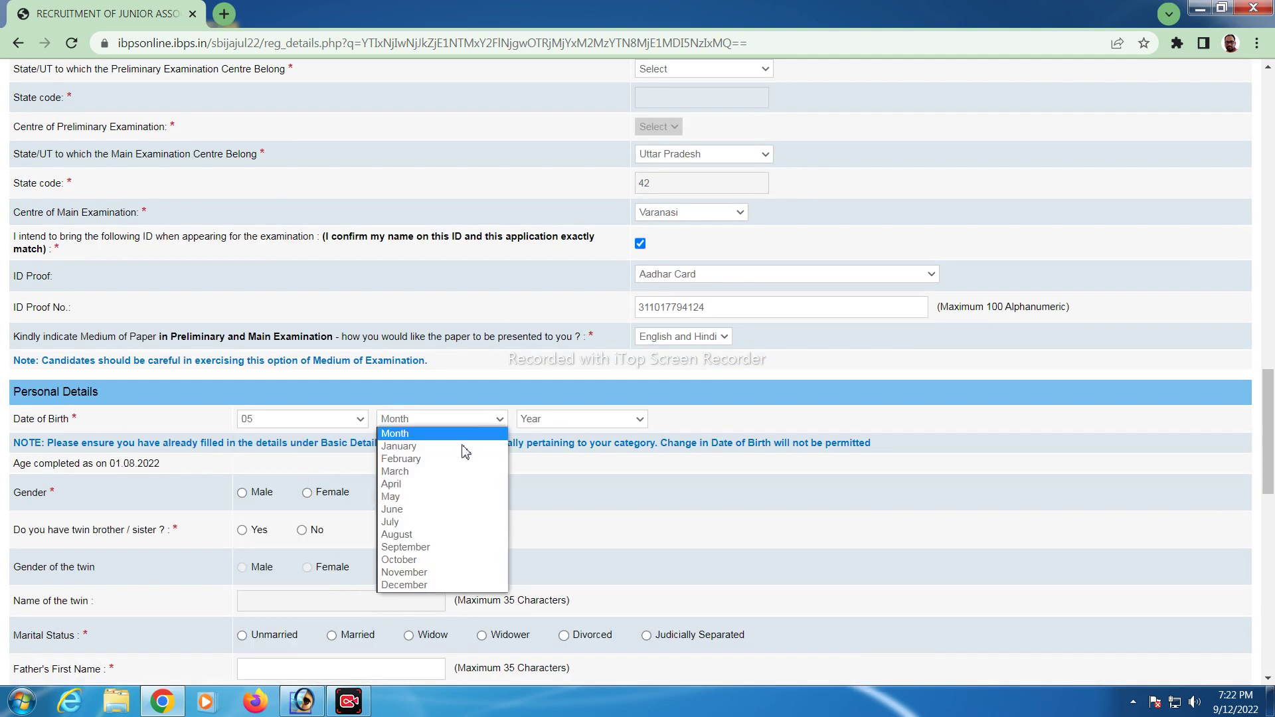
click(395, 472)
click(560, 420)
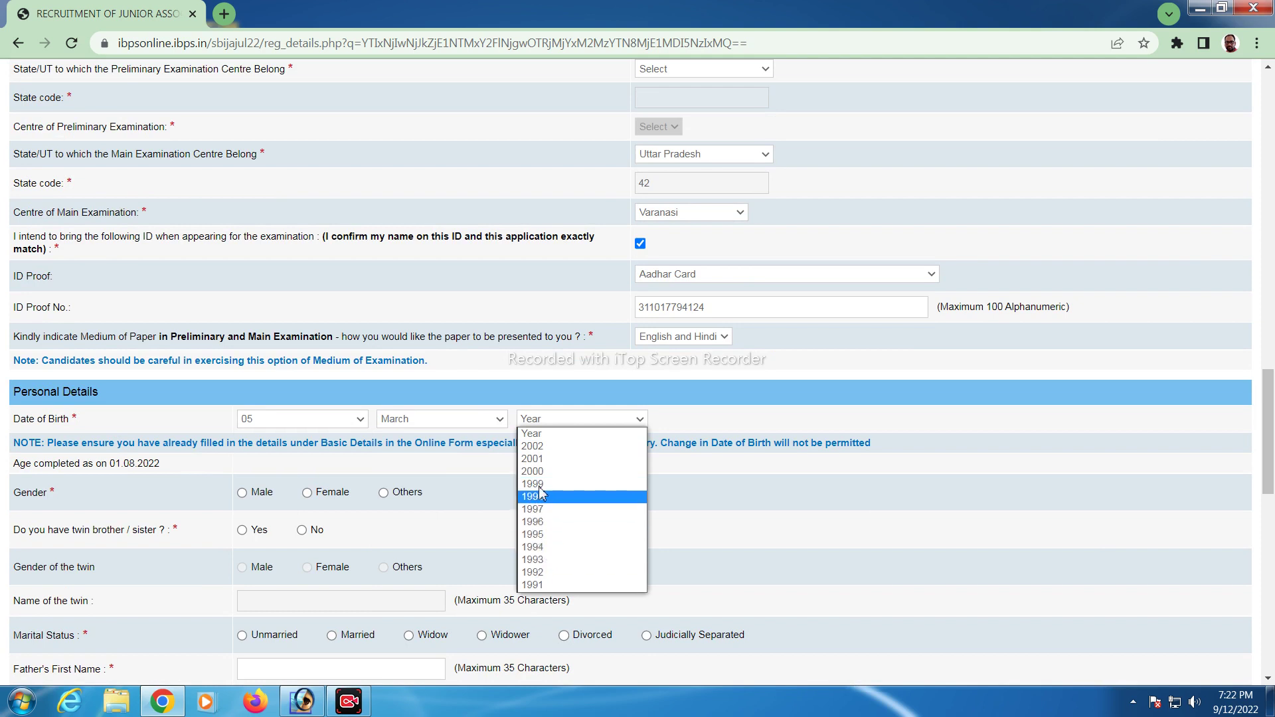
click(534, 584)
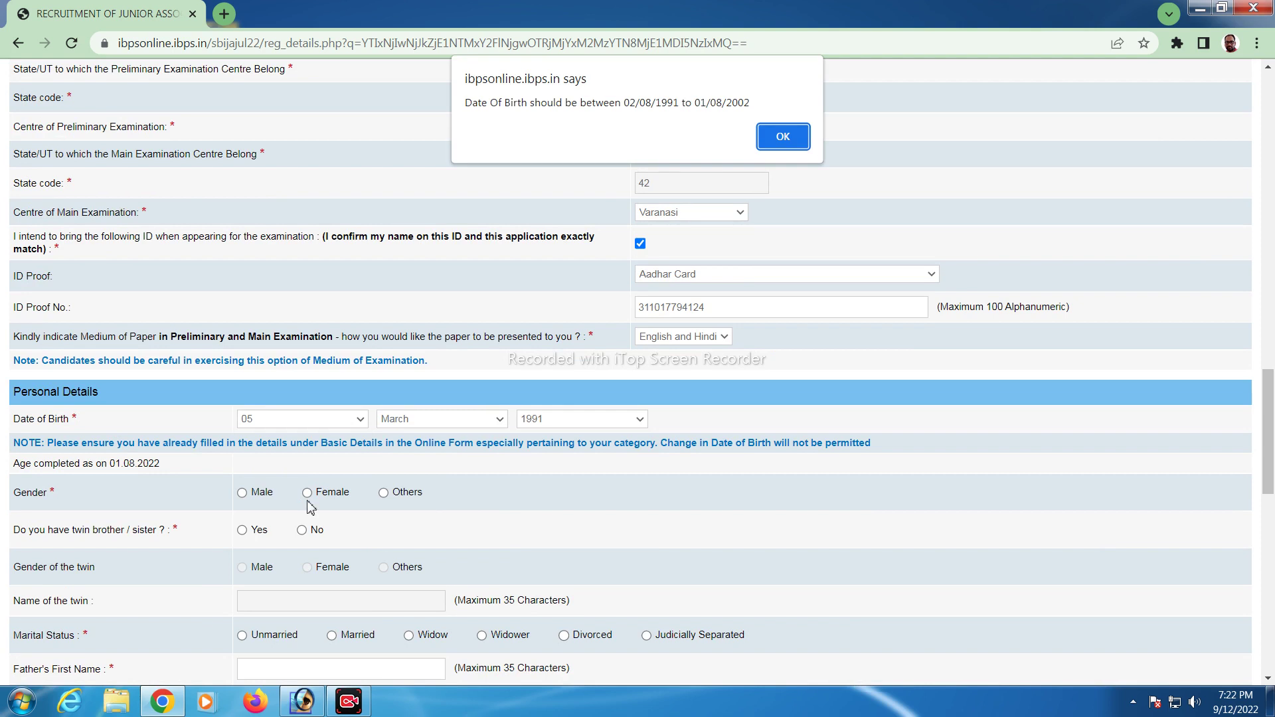
click(785, 136)
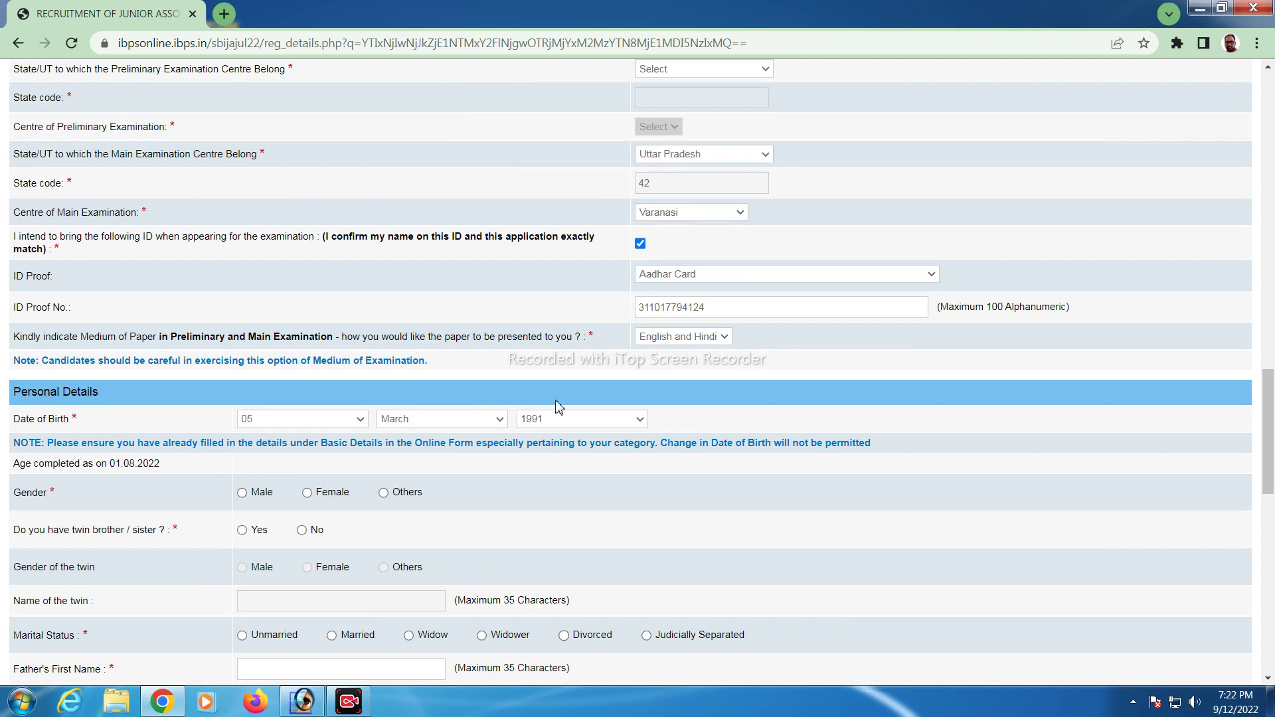
scroll(412, 425, down, 1)
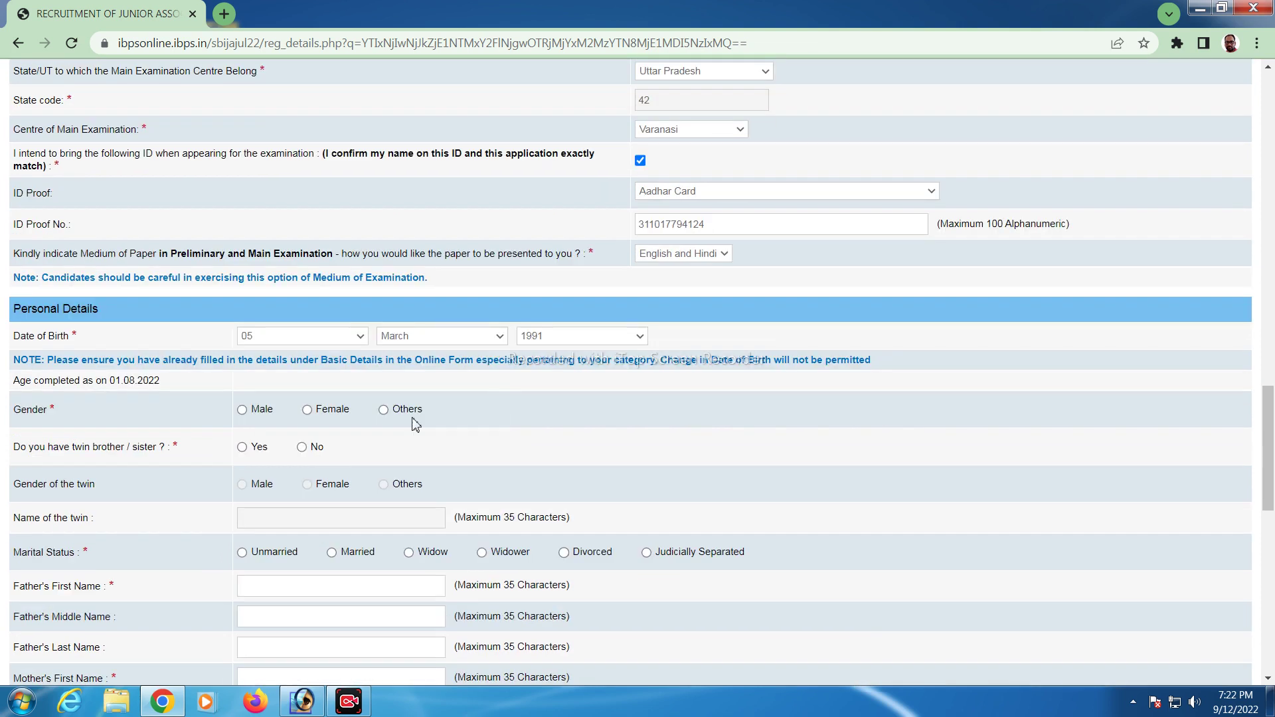
Select Male for gender, No for twin, and Married for marital status
click(242, 409)
click(302, 447)
scroll(320, 492, down, 1)
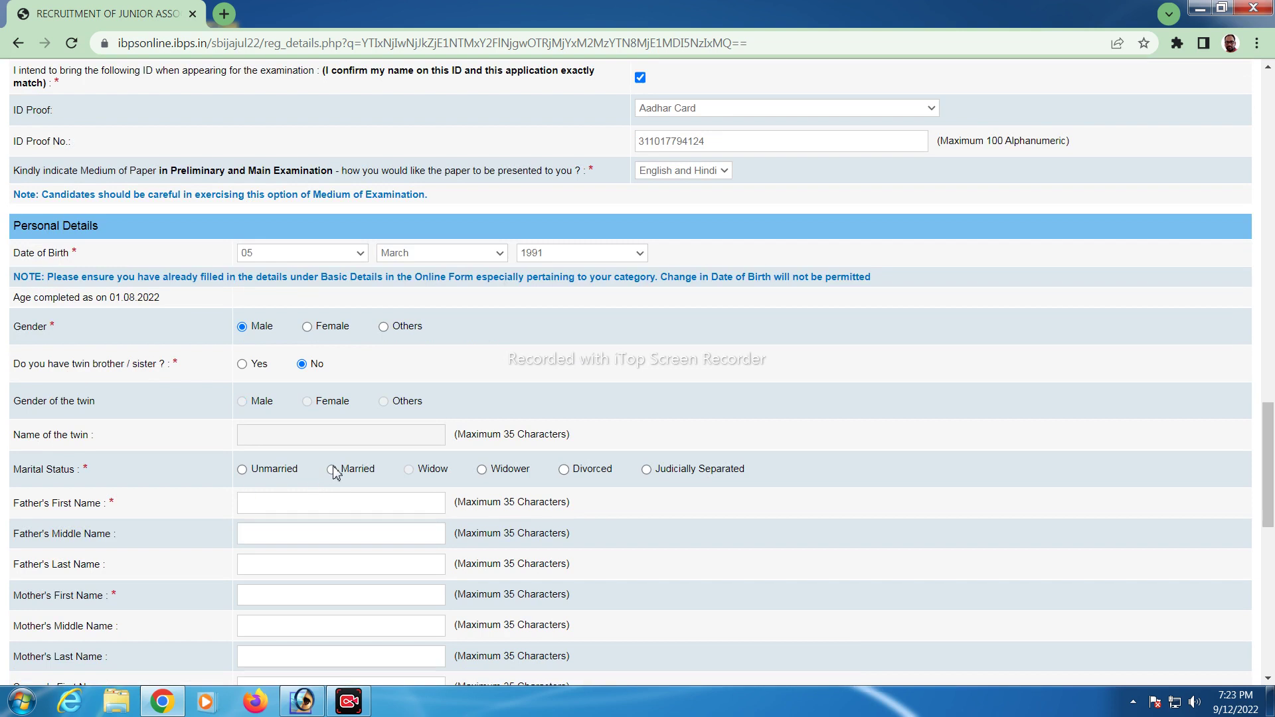
click(331, 470)
scroll(571, 528, down, 1)
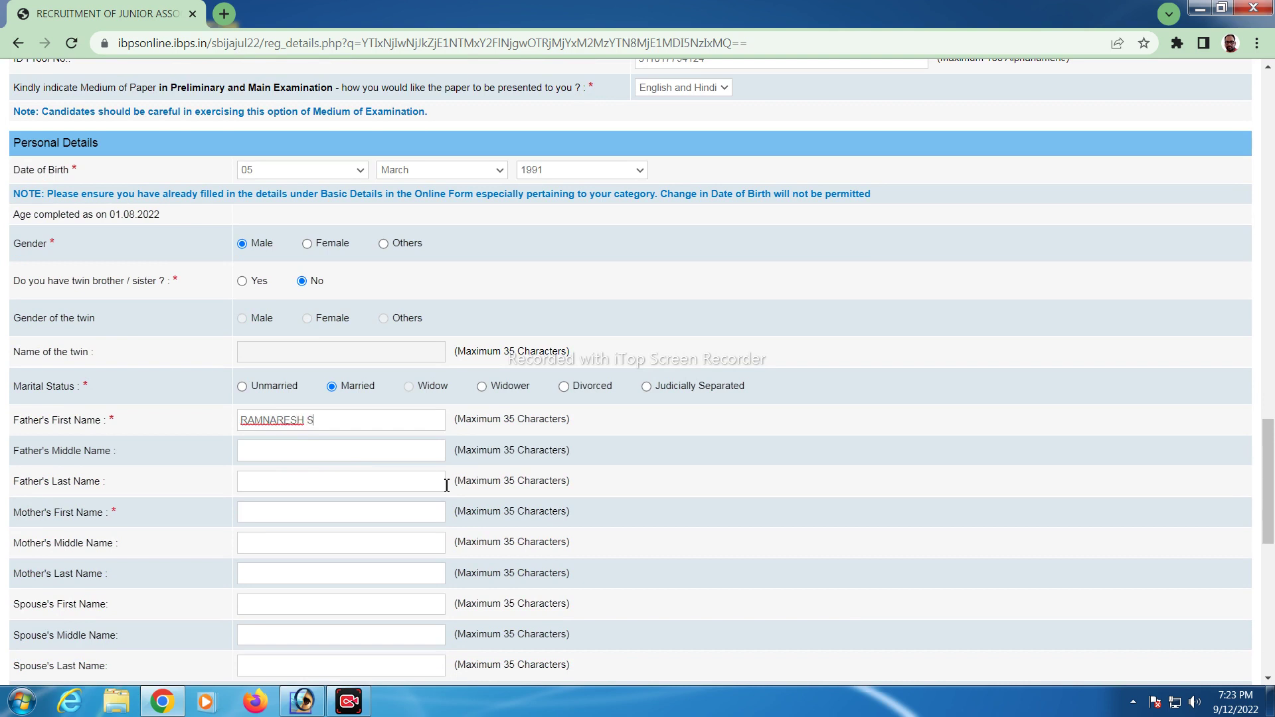
Finish typing the father's name and move on to the next name fields
key(Tab)
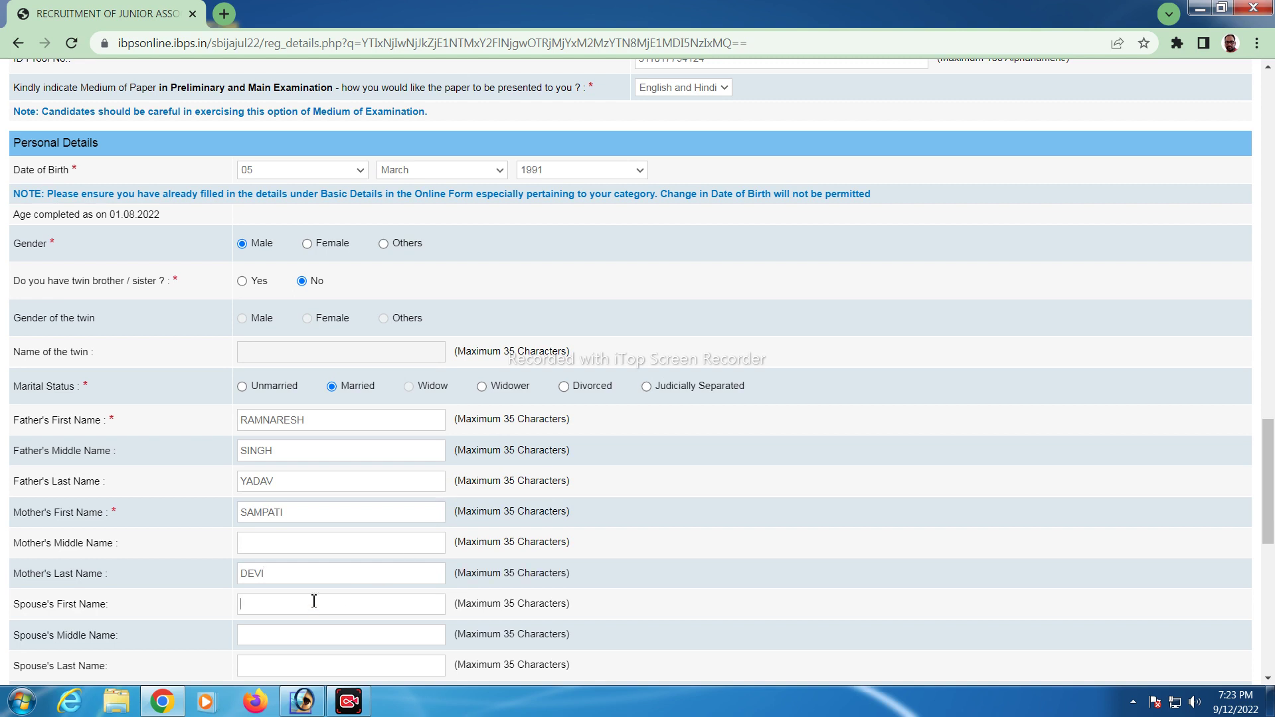
scroll(305, 585, down, 1)
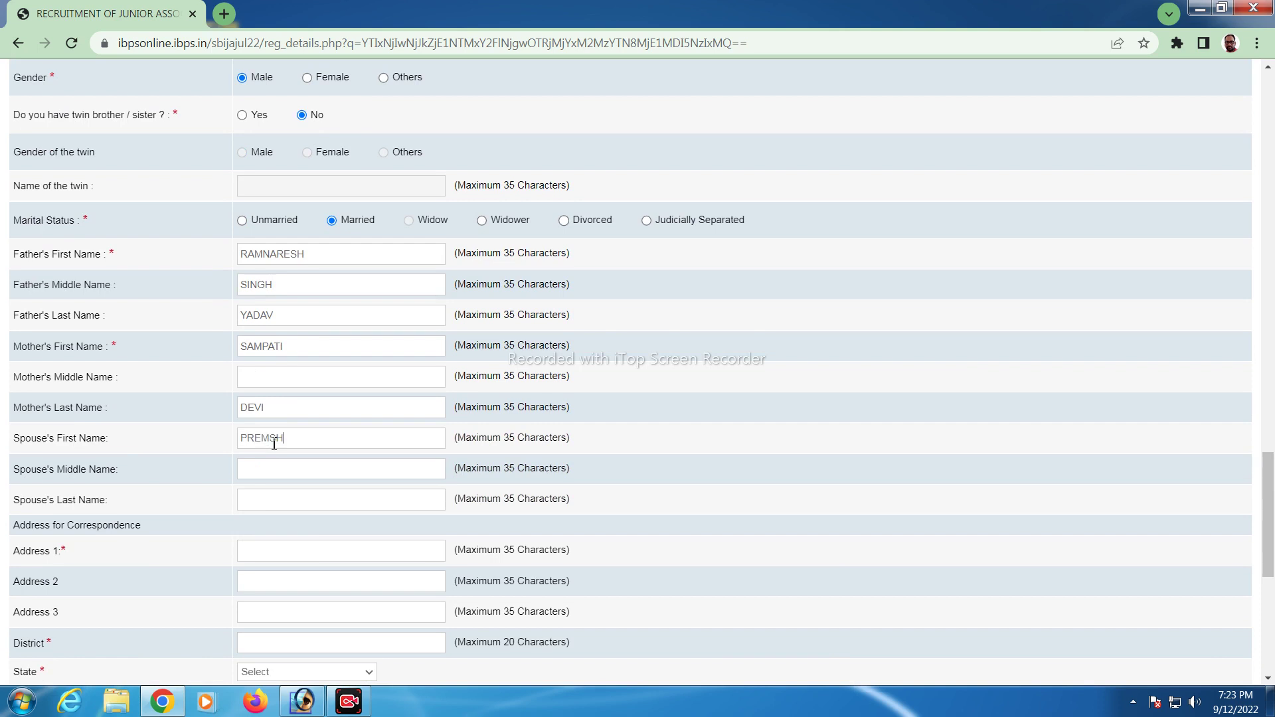
Erase the mistaken entry in the Spouse's Middle Name field
click(295, 477)
drag(299, 469, 229, 491)
click(250, 501)
click(301, 475)
key(BackSpace)
key(BackSpace)
key(BackSpace)
key(BackSpace)
key(BackSpace)
key(BackSpace)
key(BackSpace)
Type the correspondence address into the Address 1 and Address 2 fields
scroll(213, 553, down, 1)
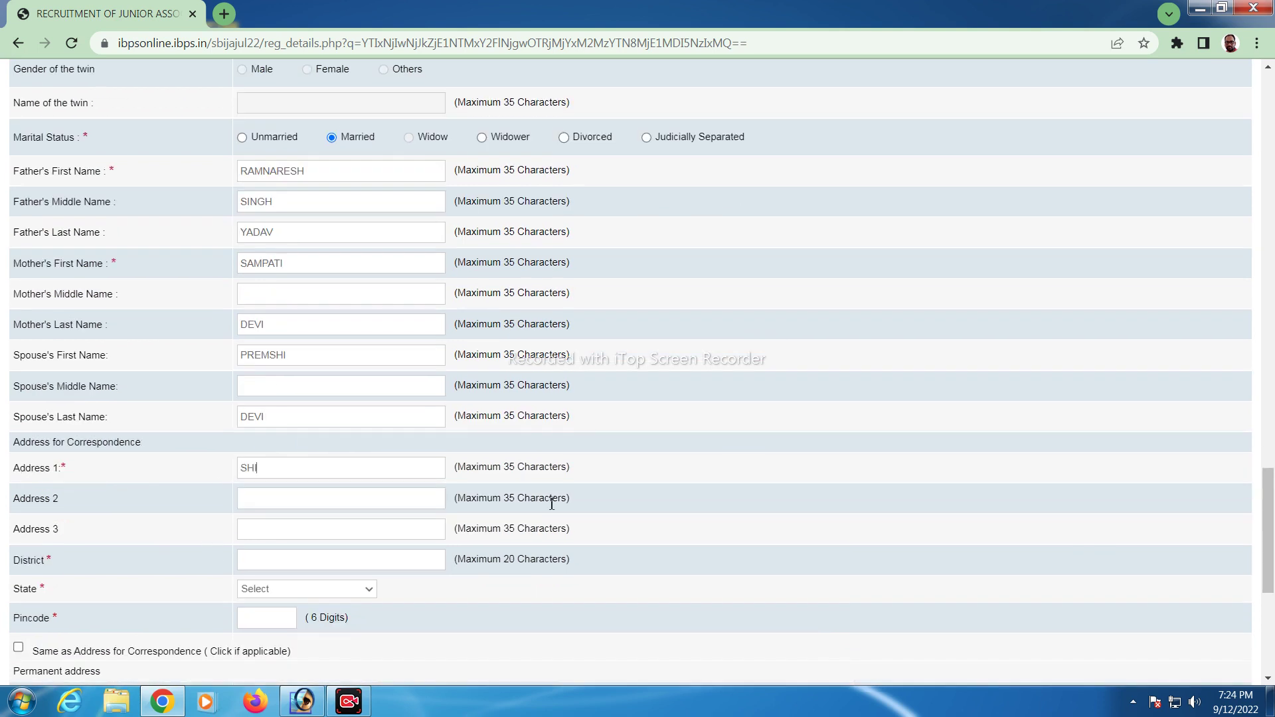
key(Tab)
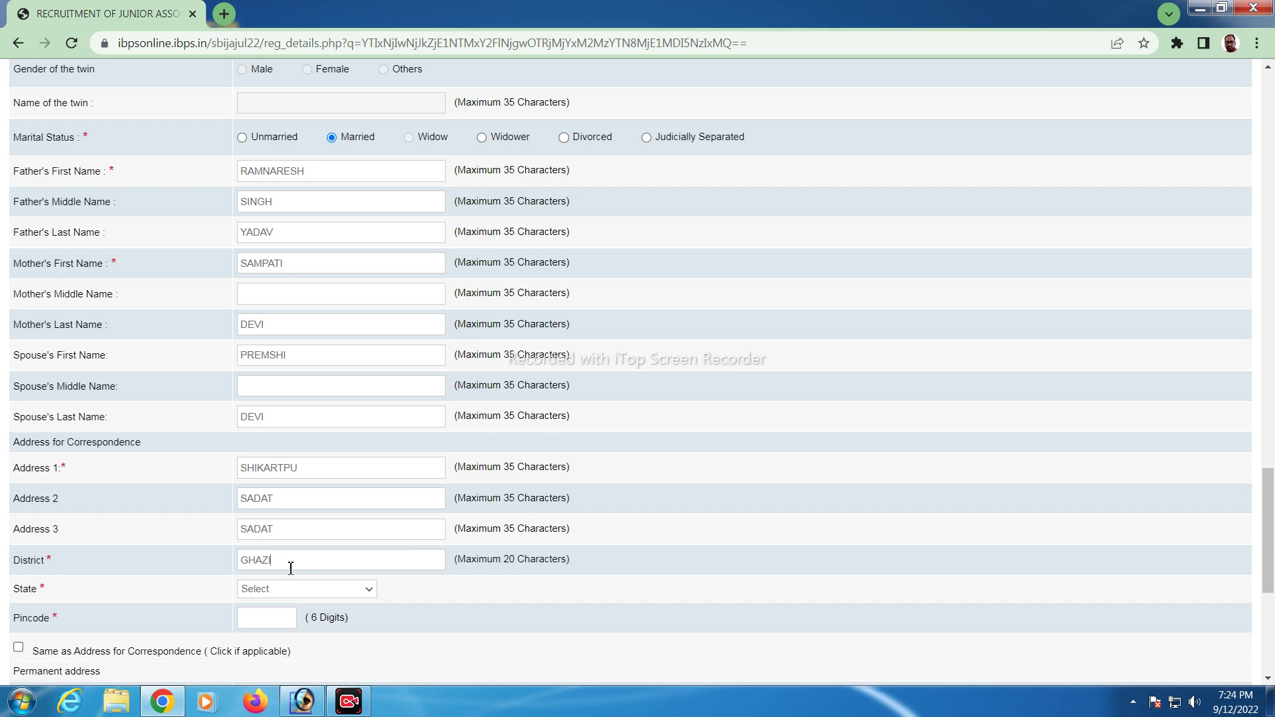
Choose UTTAR PRADESH as state, enter the pincode, and copy it as permanent address
click(329, 588)
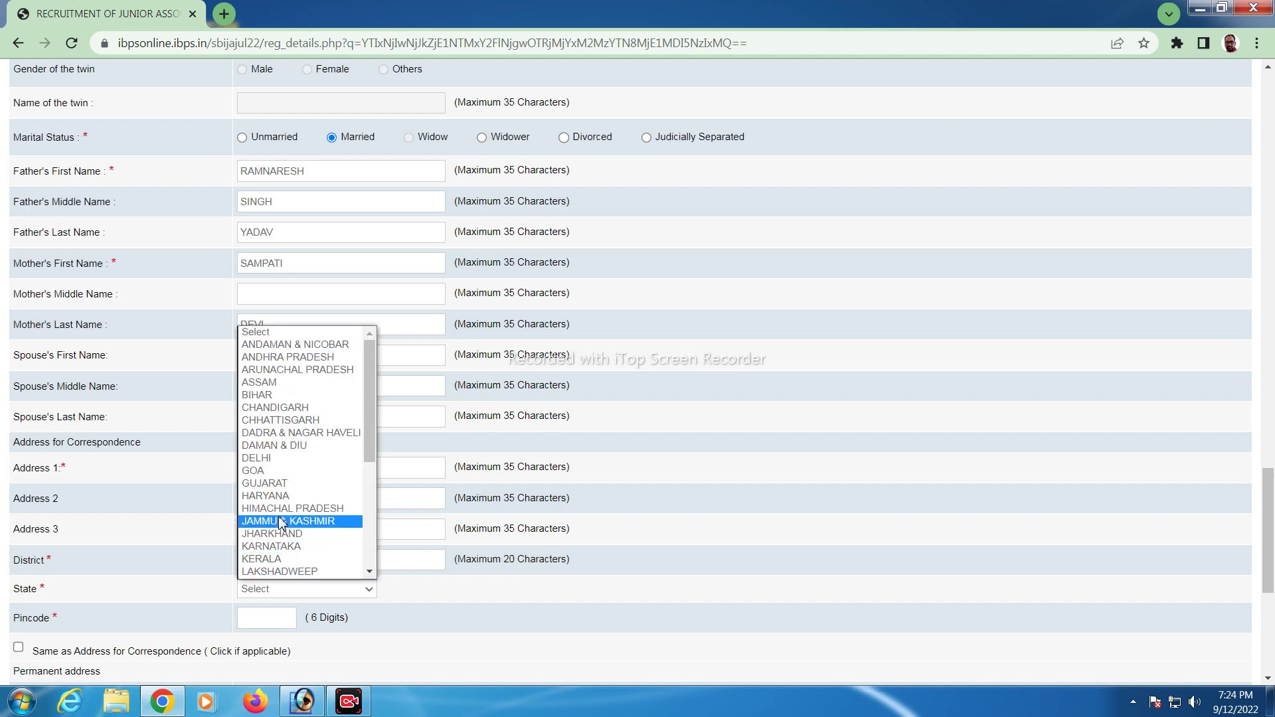
scroll(273, 554, down, 3)
click(273, 547)
scroll(269, 551, down, 1)
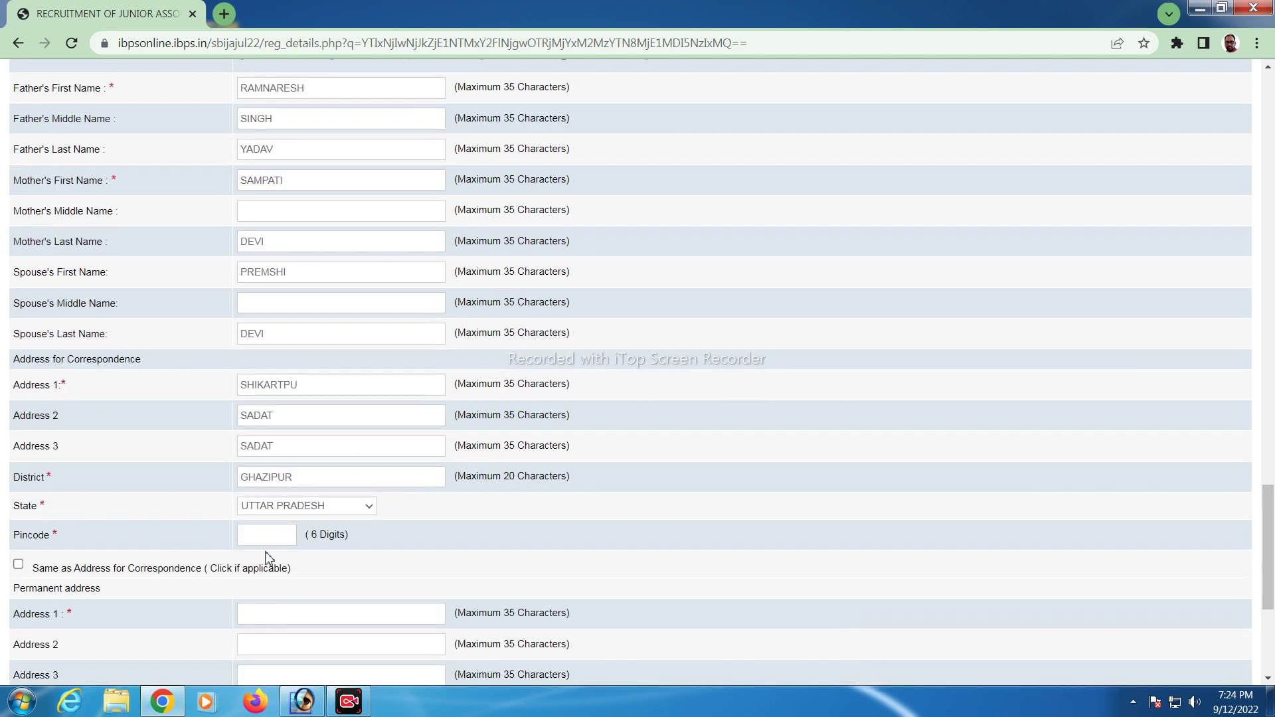
click(258, 535)
text(275204)
click(19, 568)
scroll(372, 572, down, 5)
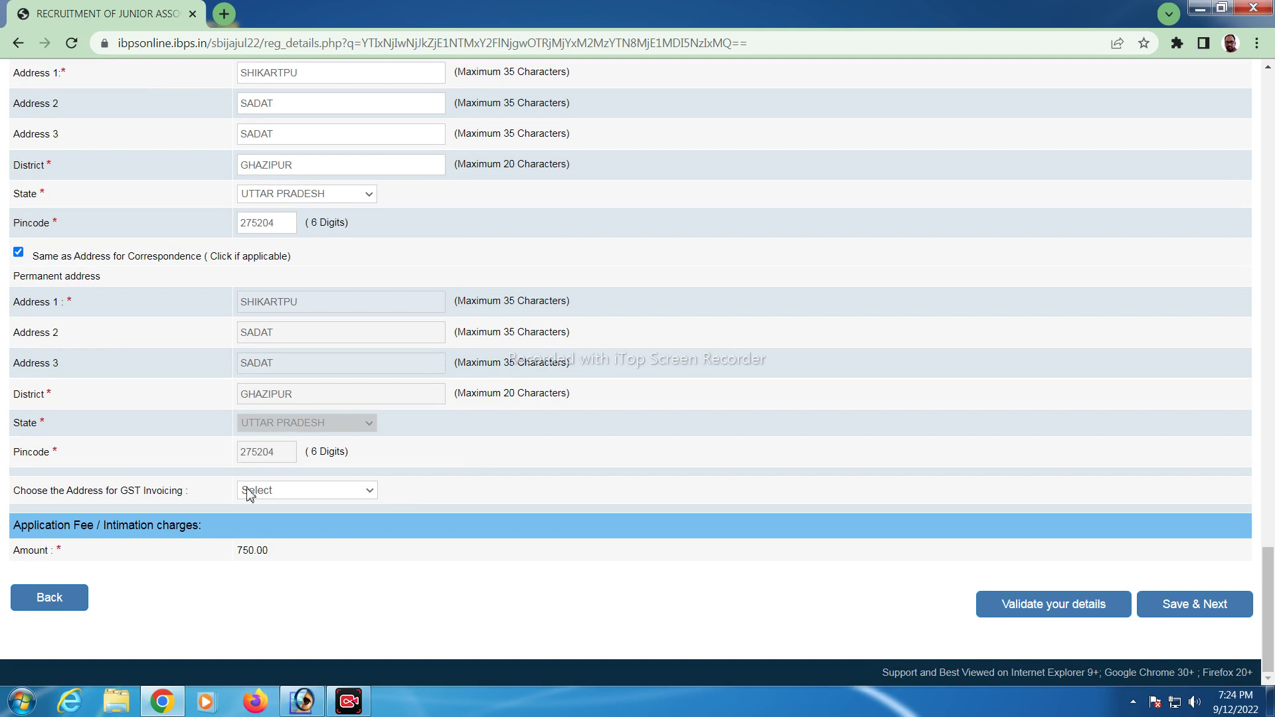
Select Permanent Address in the 'Choose the Address for GST Invoicing' dropdown
click(300, 492)
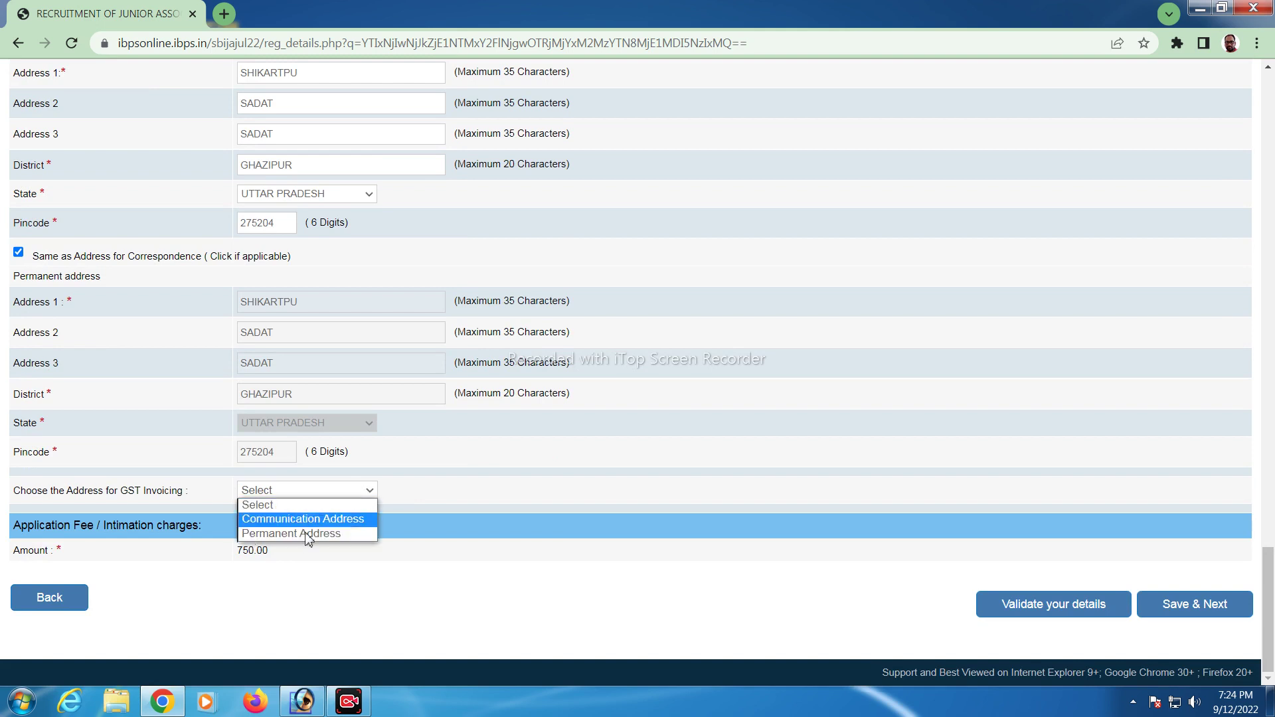
click(304, 532)
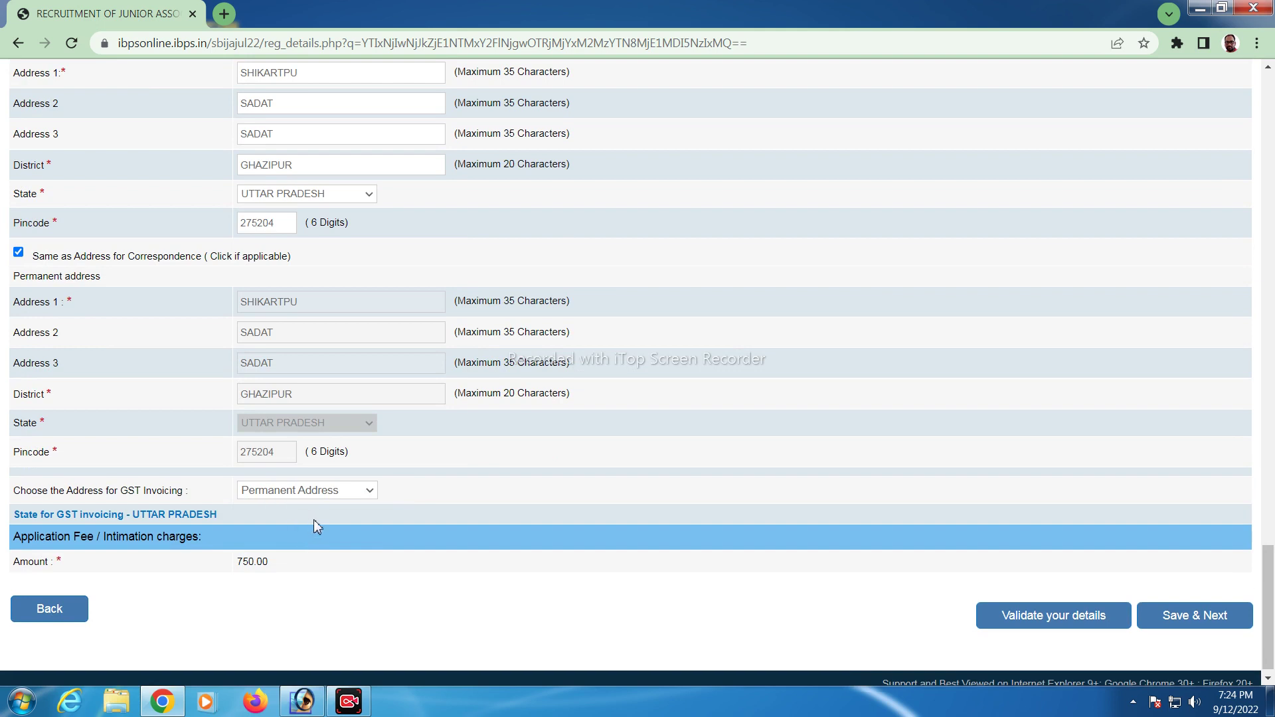
scroll(313, 519, down, 1)
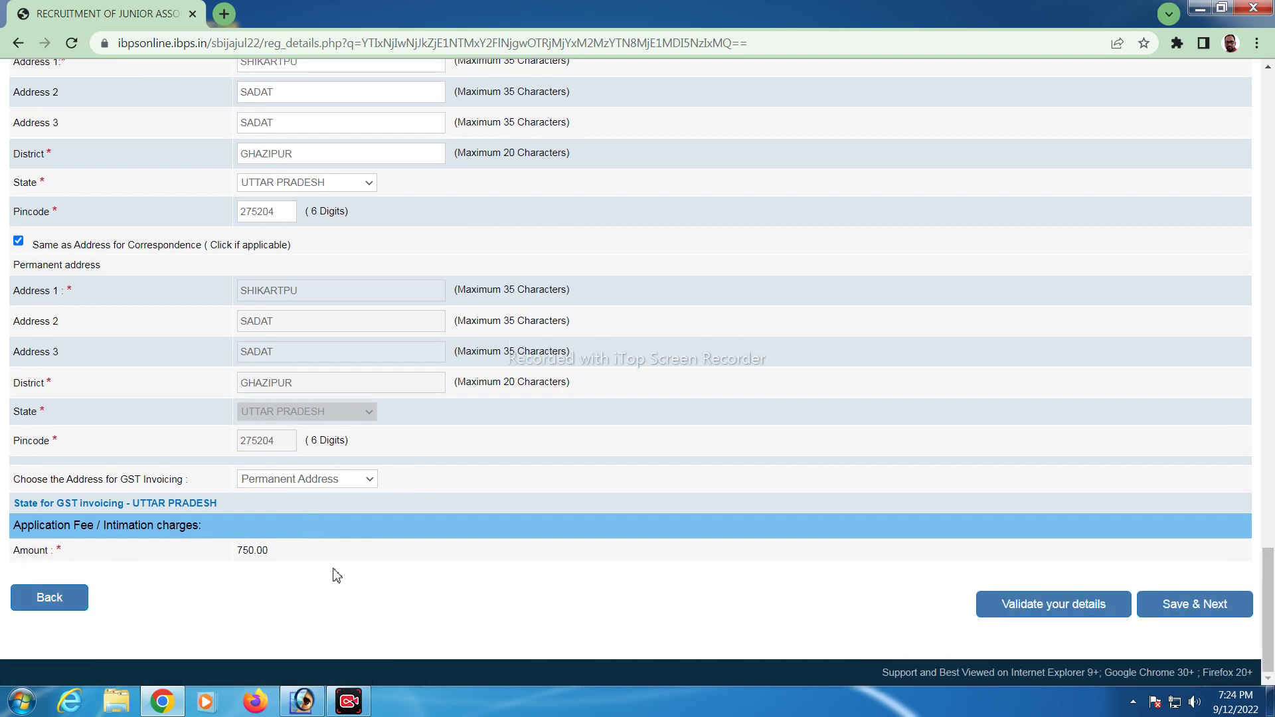
Review the form and click Save & Next, which reports errors on the page
scroll(412, 552, up, 15)
scroll(559, 388, up, 15)
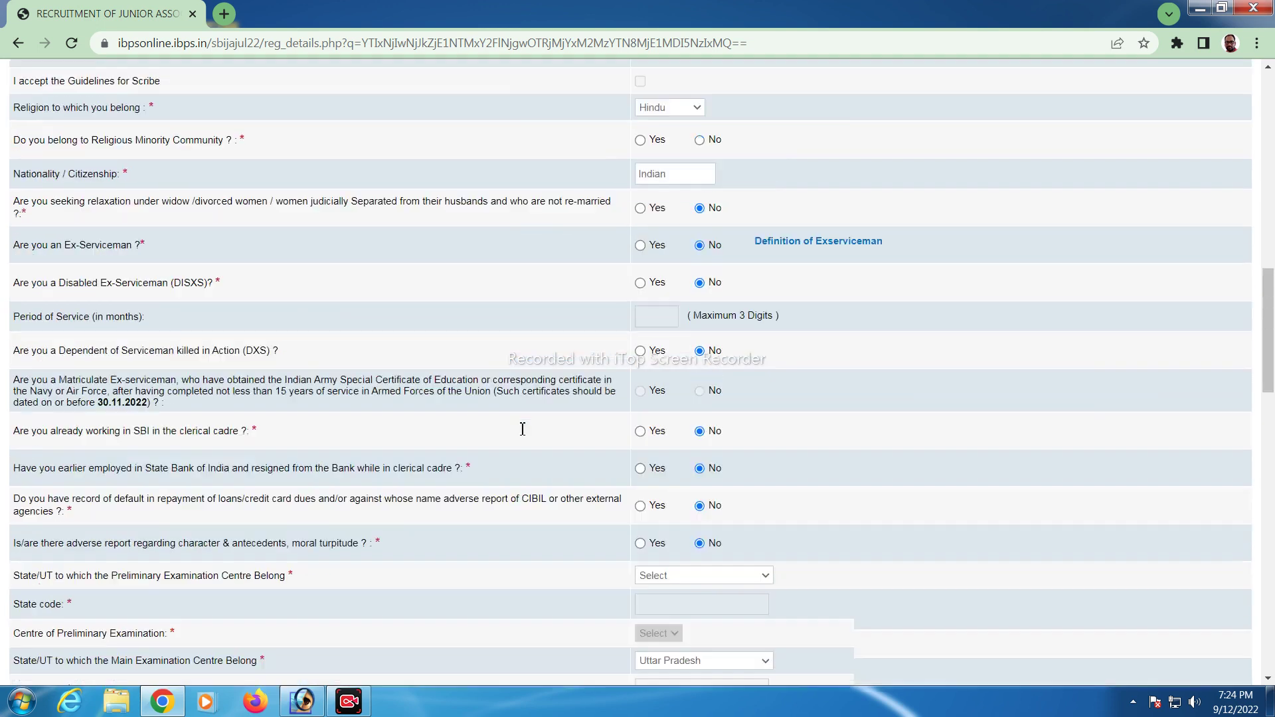
scroll(562, 395, up, 3)
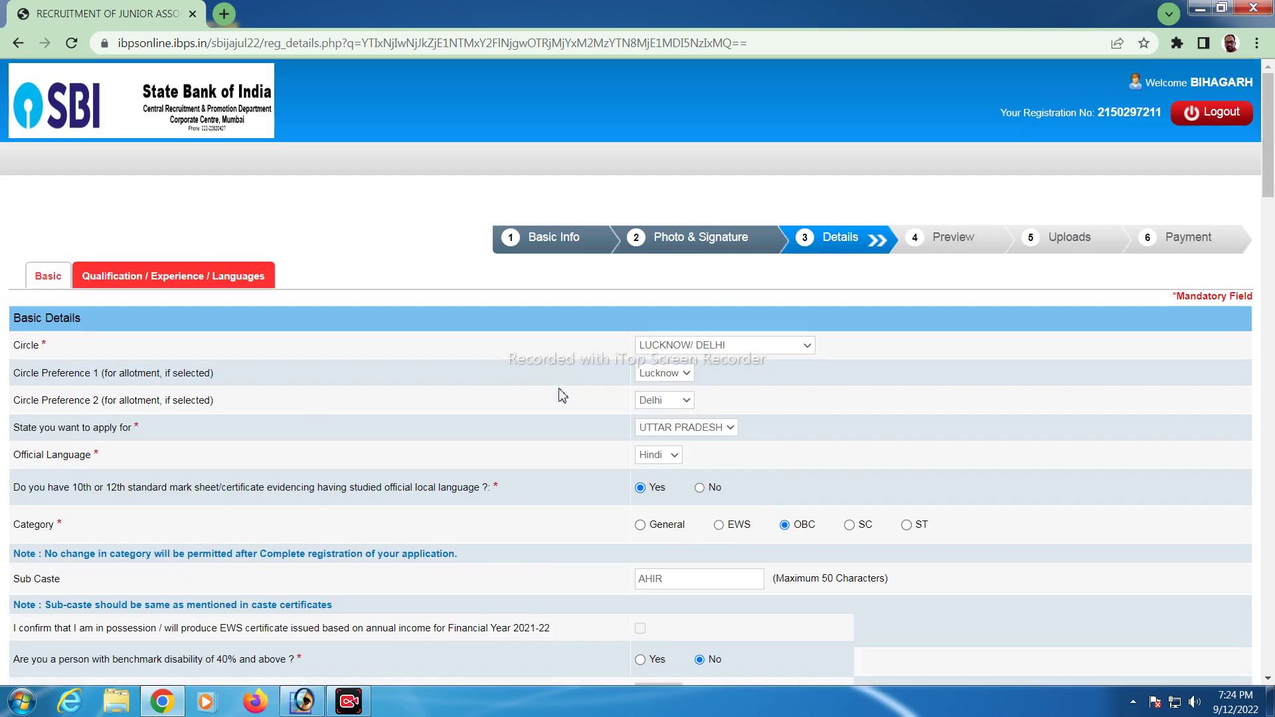
scroll(561, 391, down, 13)
scroll(345, 522, down, 20)
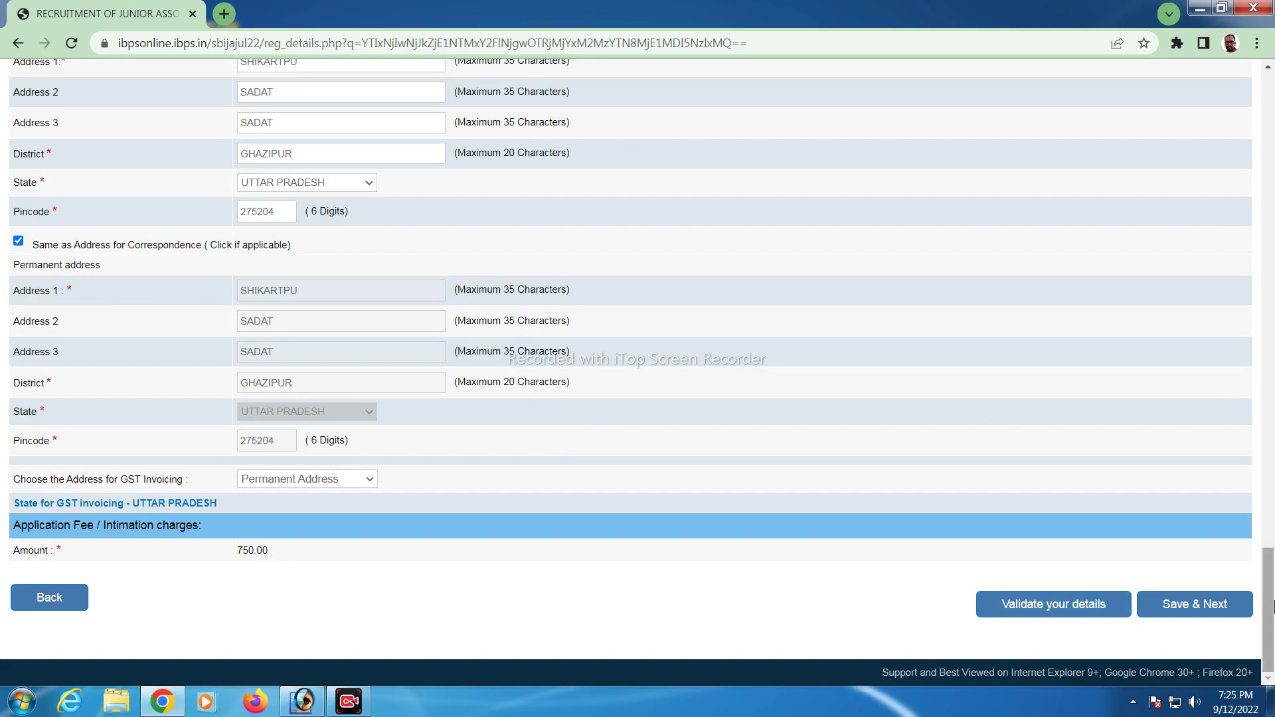
click(1179, 608)
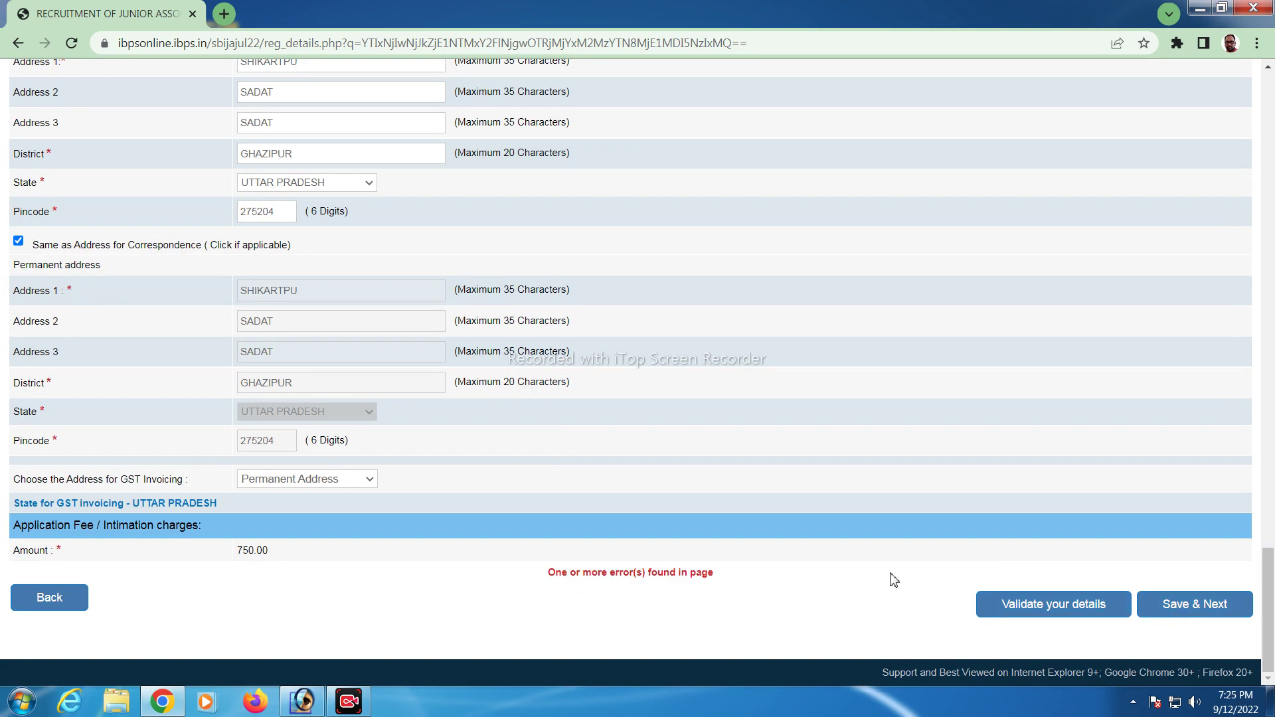
scroll(688, 589, up, 2)
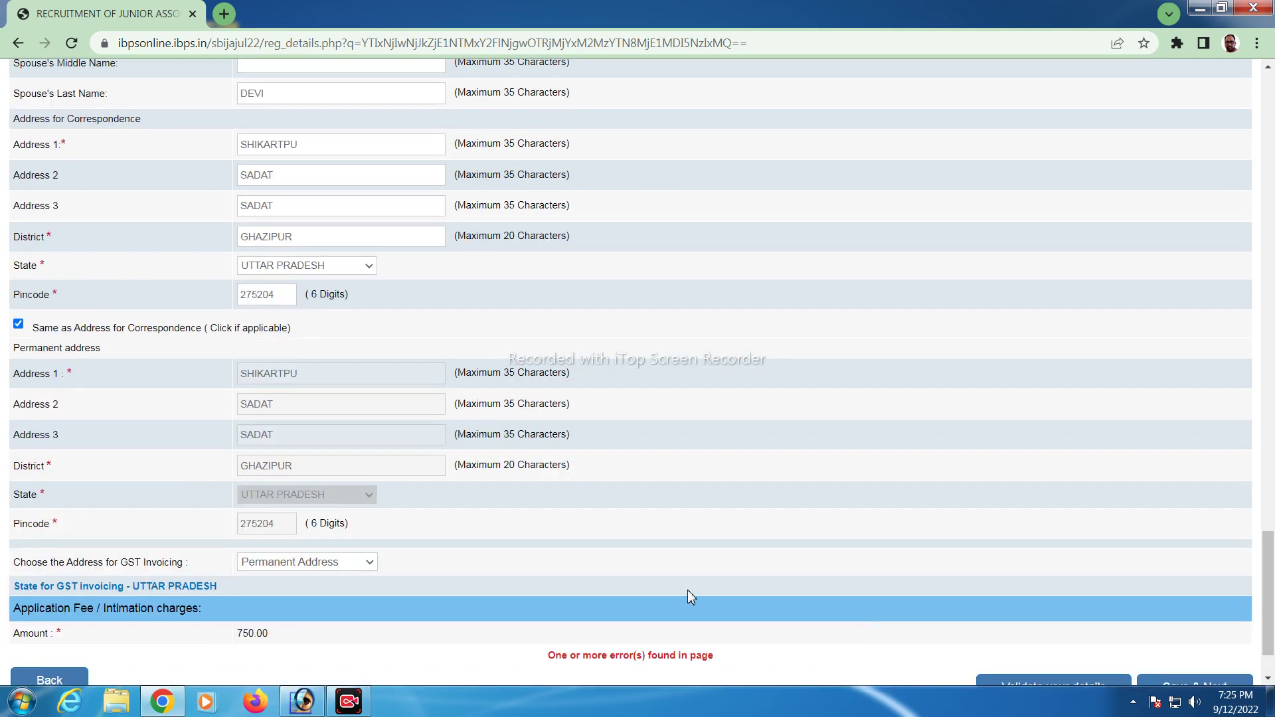
scroll(687, 590, down, 2)
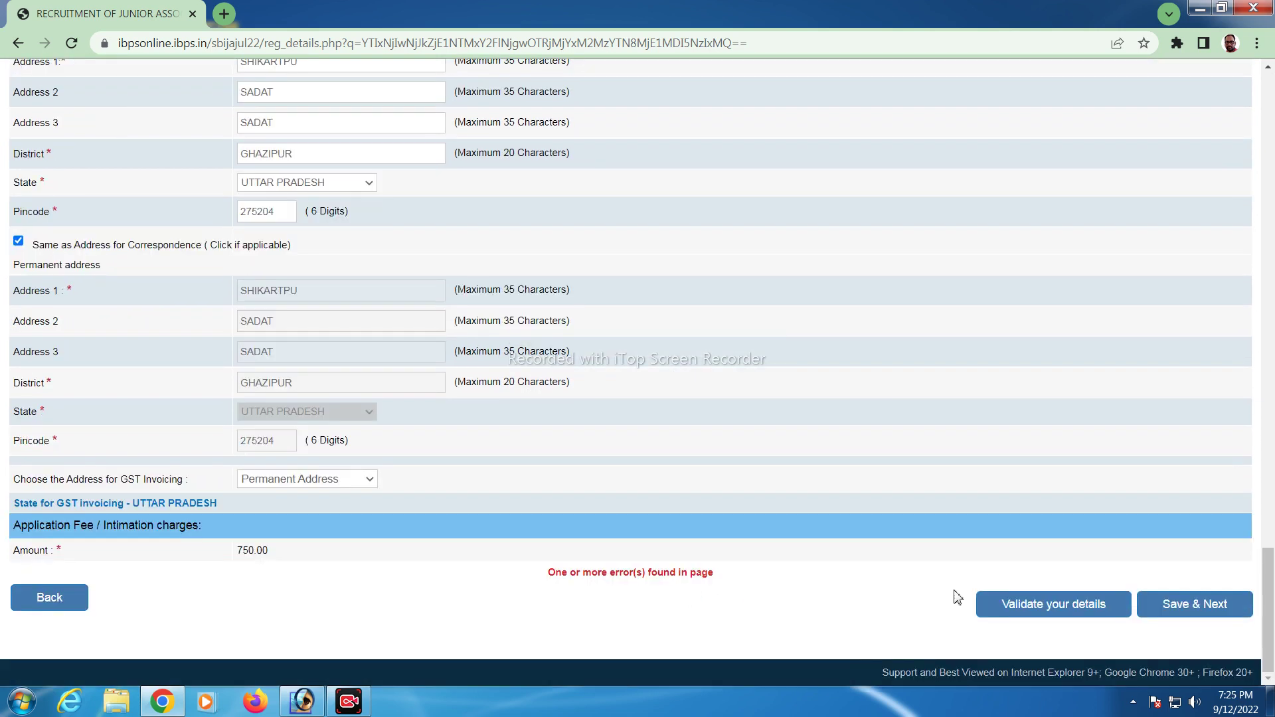
Save again to show the errors, then retype the father's last name
click(1206, 615)
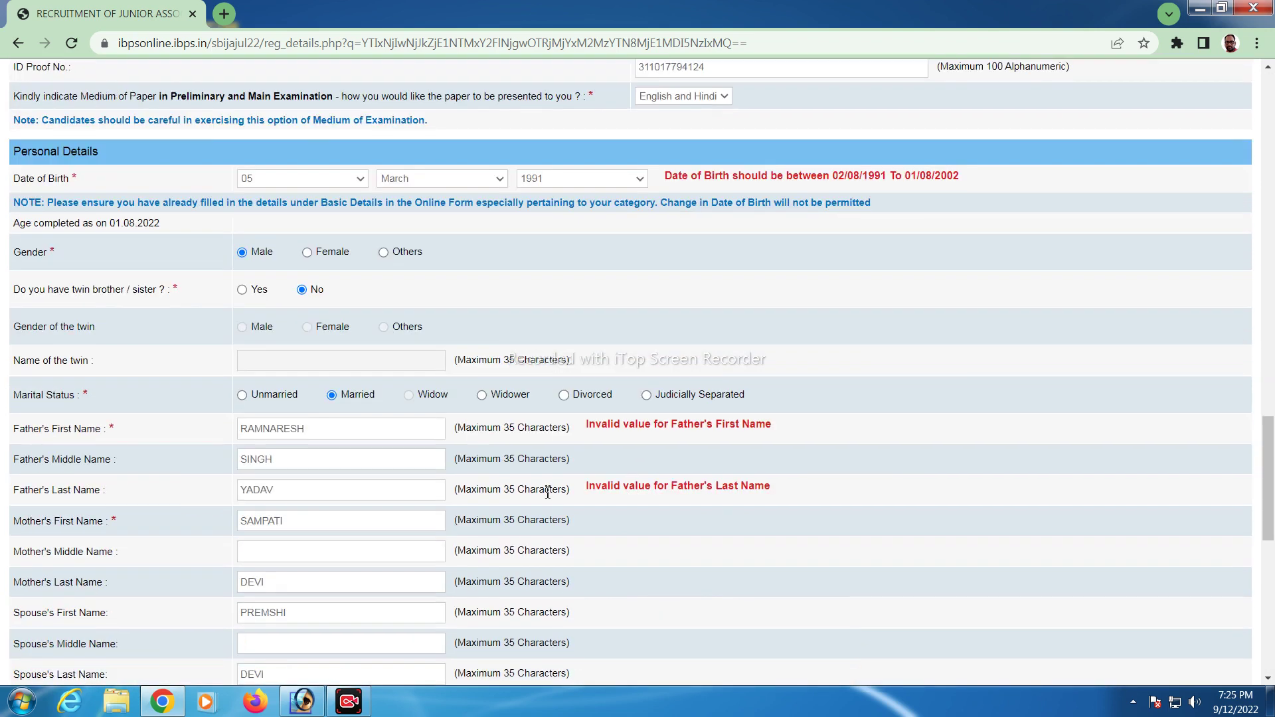
double_click(414, 489)
text(YAD)
key(Tab)
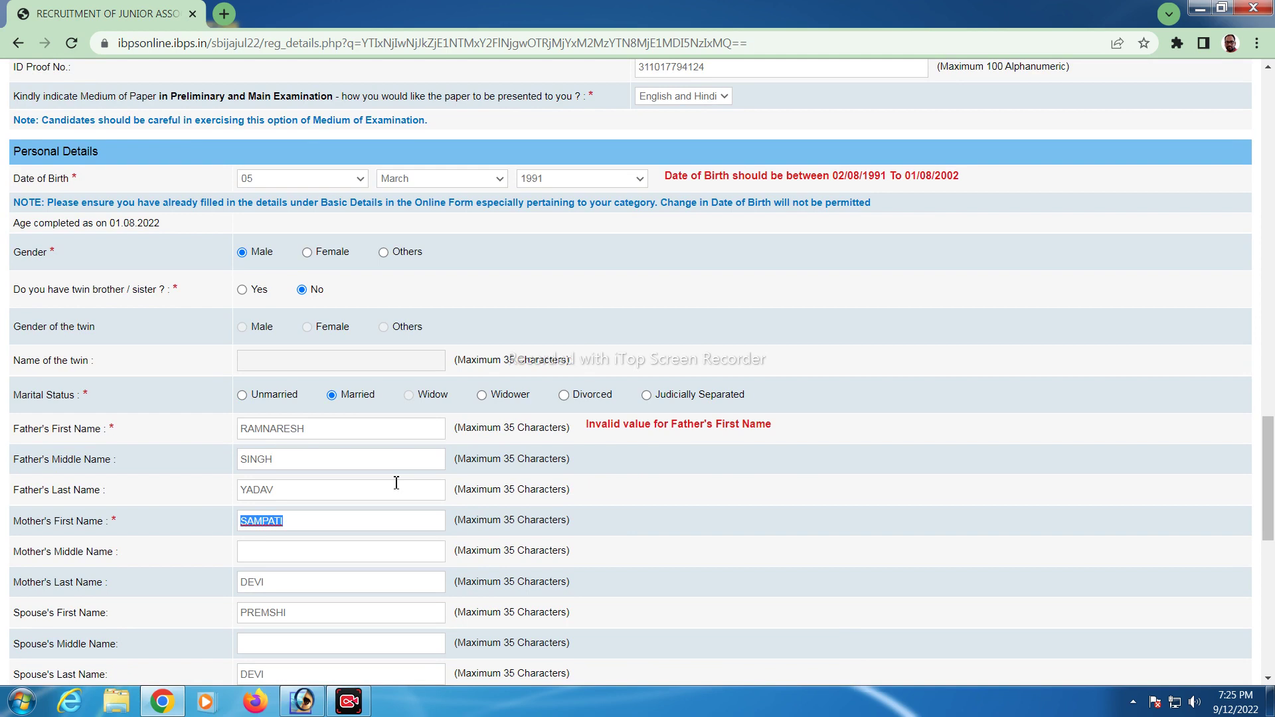
Replace the father's first name with a corrected entry and retry Save & Next
click(342, 427)
key(ctrl+a)
key(BackSpace)
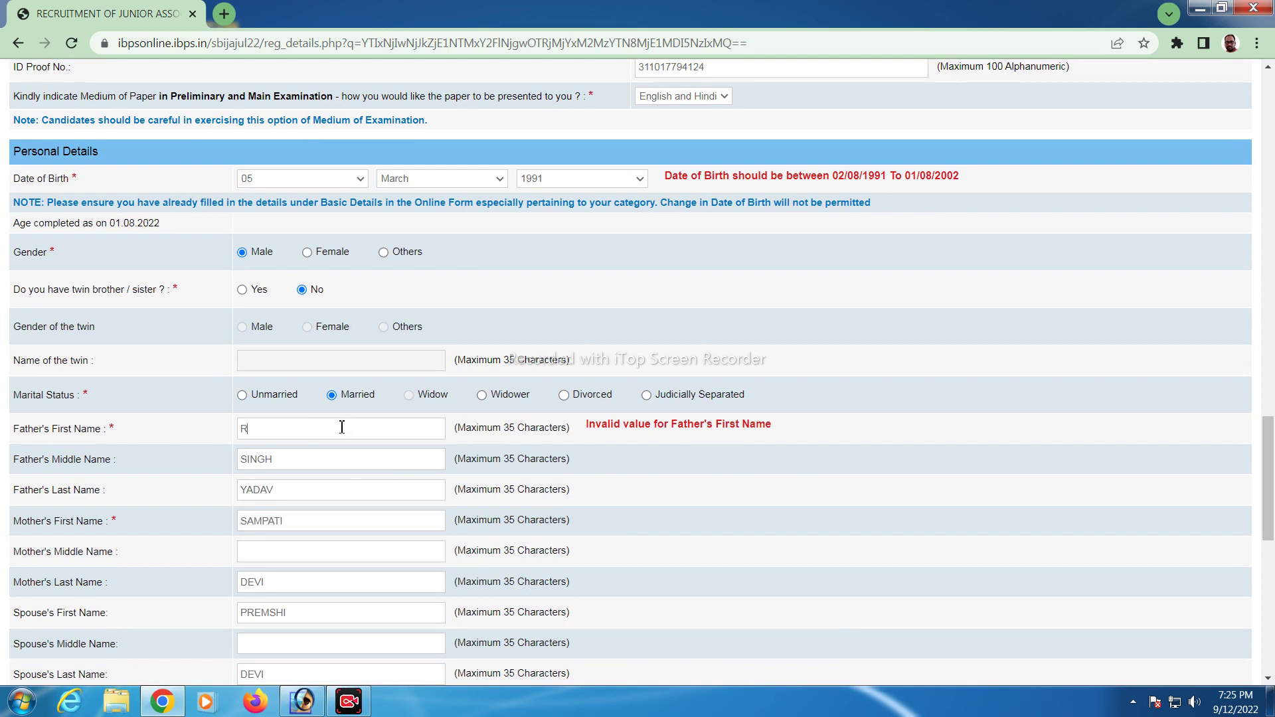
key(Tab)
key(Tab)
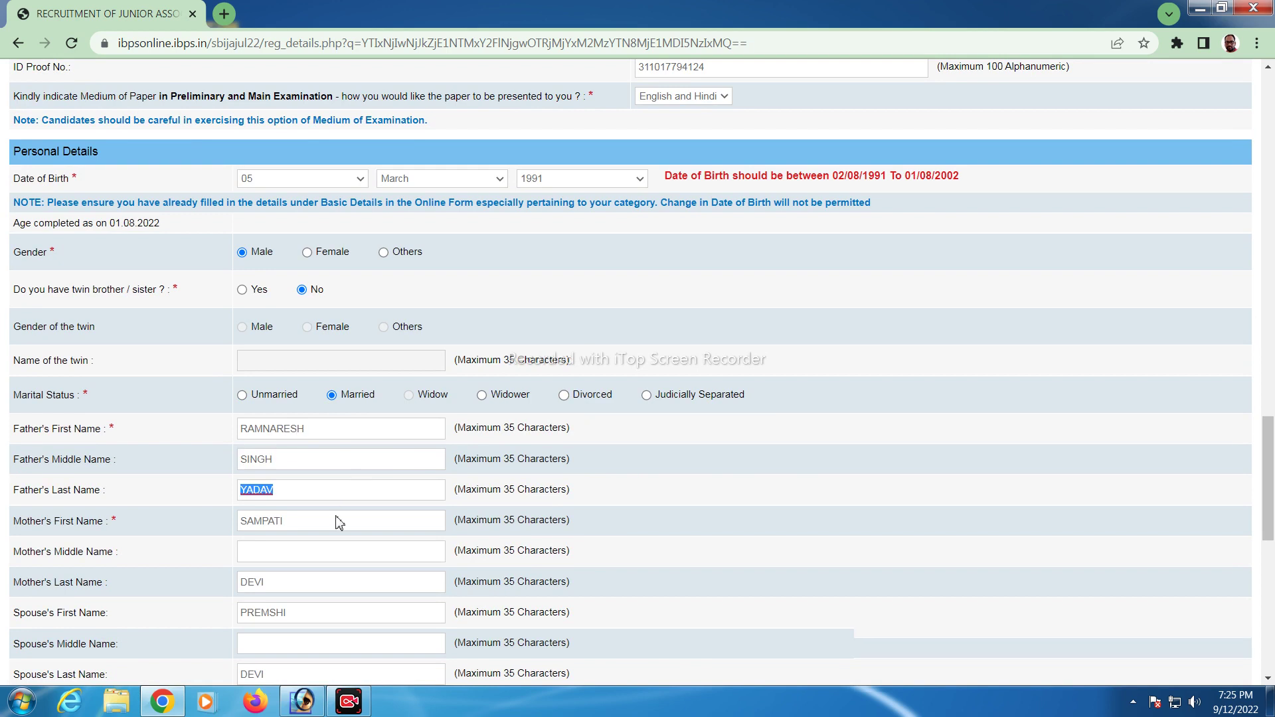
key(Tab)
key(Tab)
scroll(420, 580, down, 5)
scroll(763, 609, down, 5)
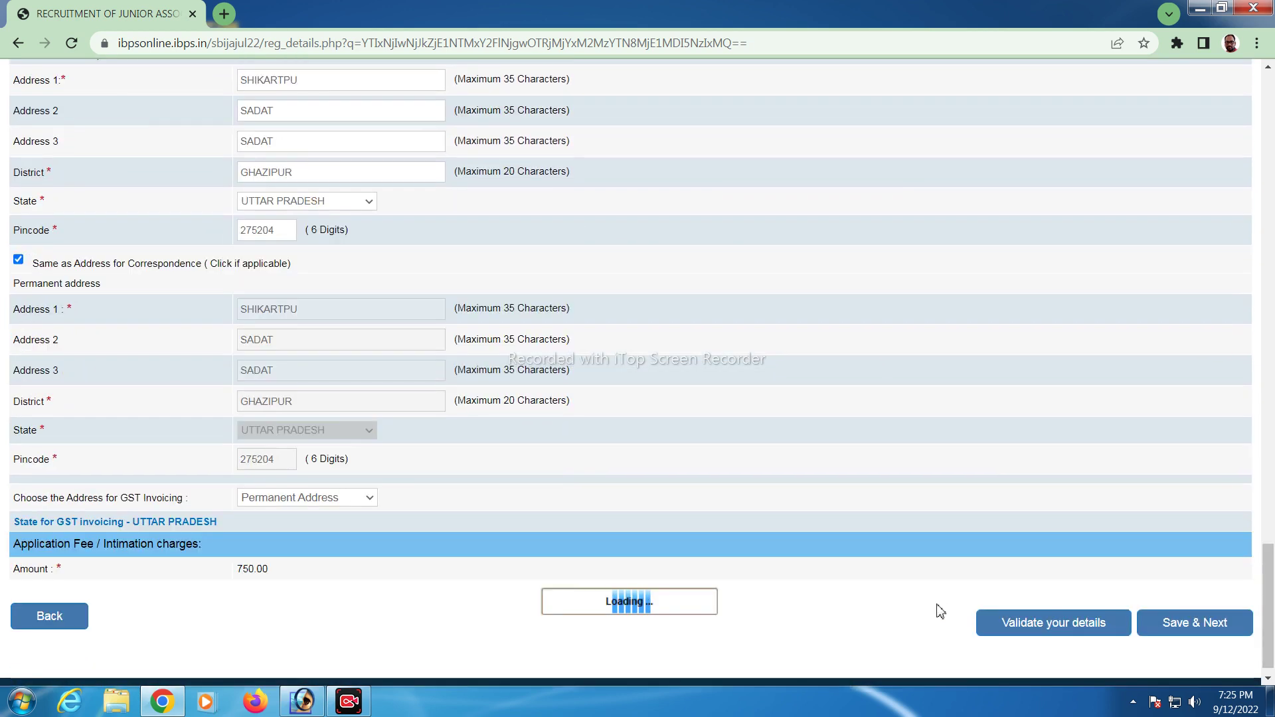
click(1172, 622)
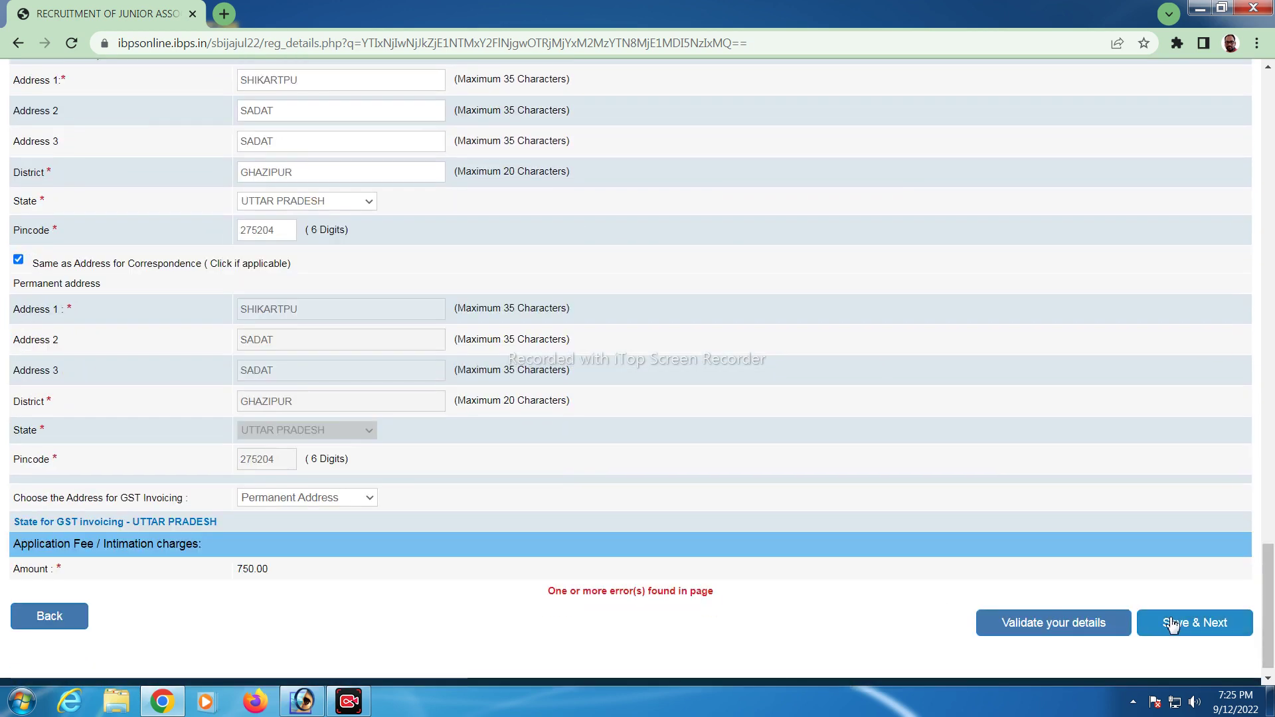
Change the birth year to 2000 and resubmit with Save & Next
scroll(570, 402, up, 12)
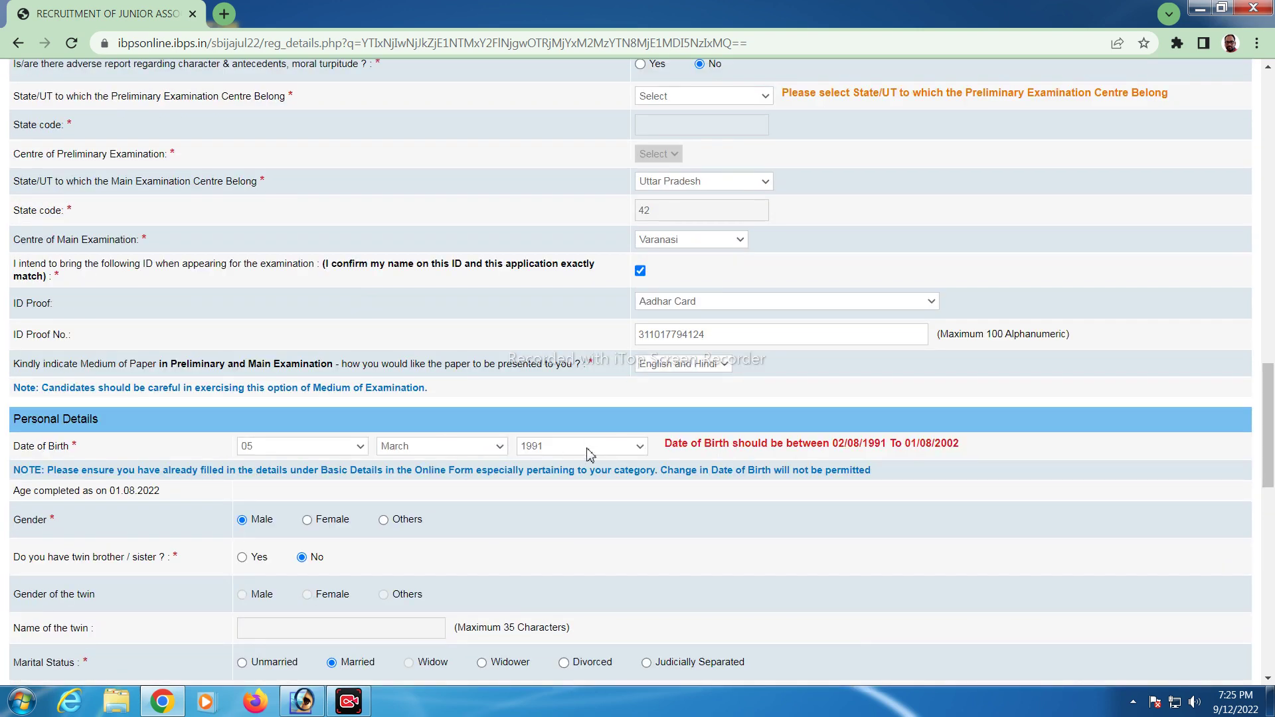
click(590, 454)
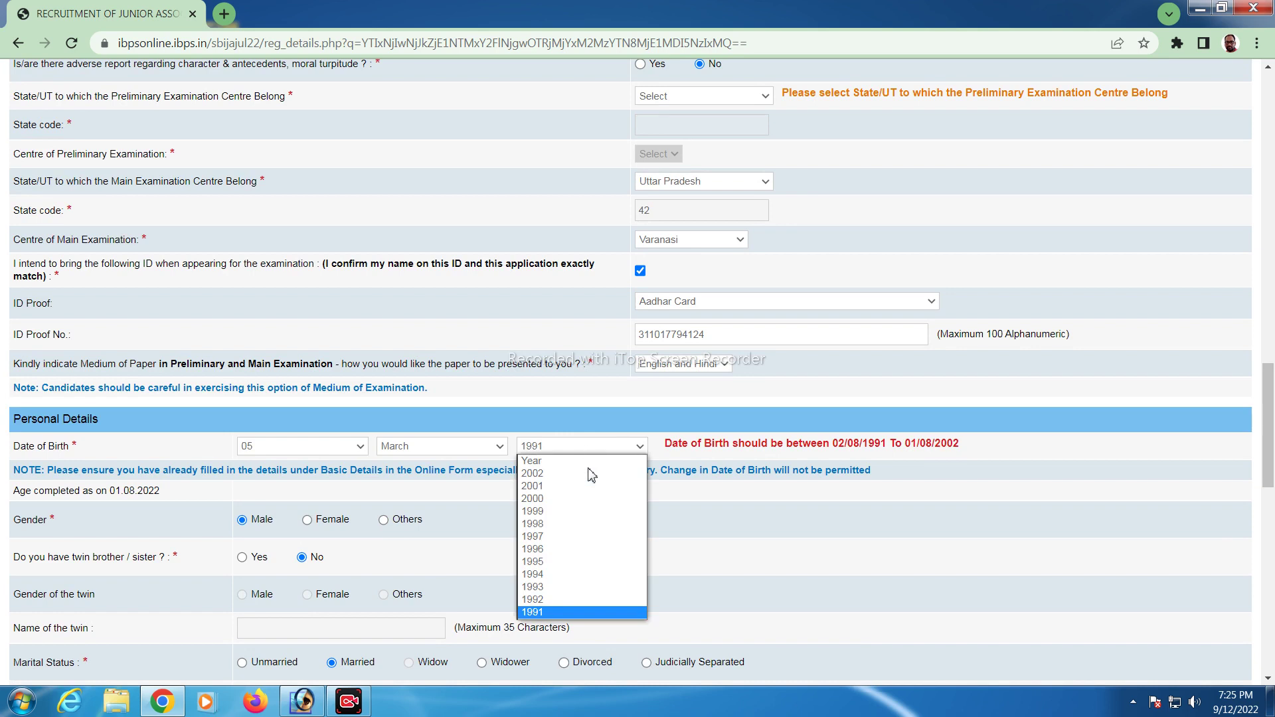
click(538, 499)
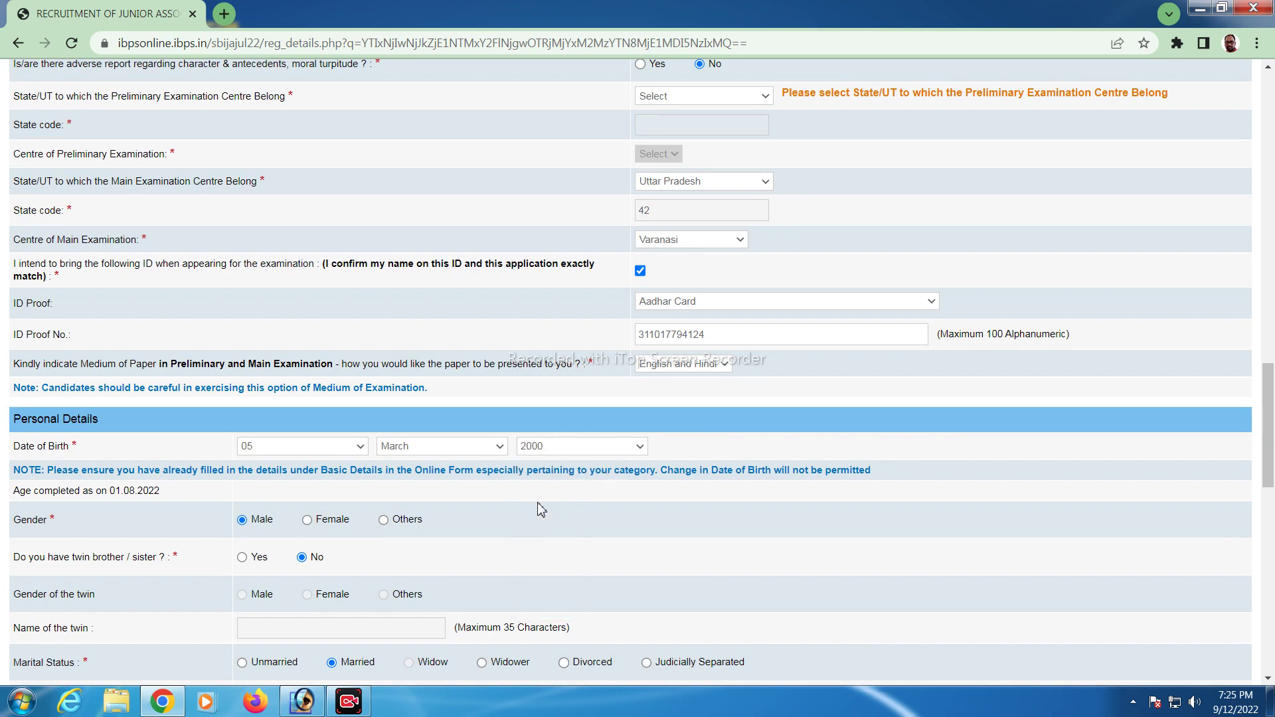
scroll(628, 523, down, 15)
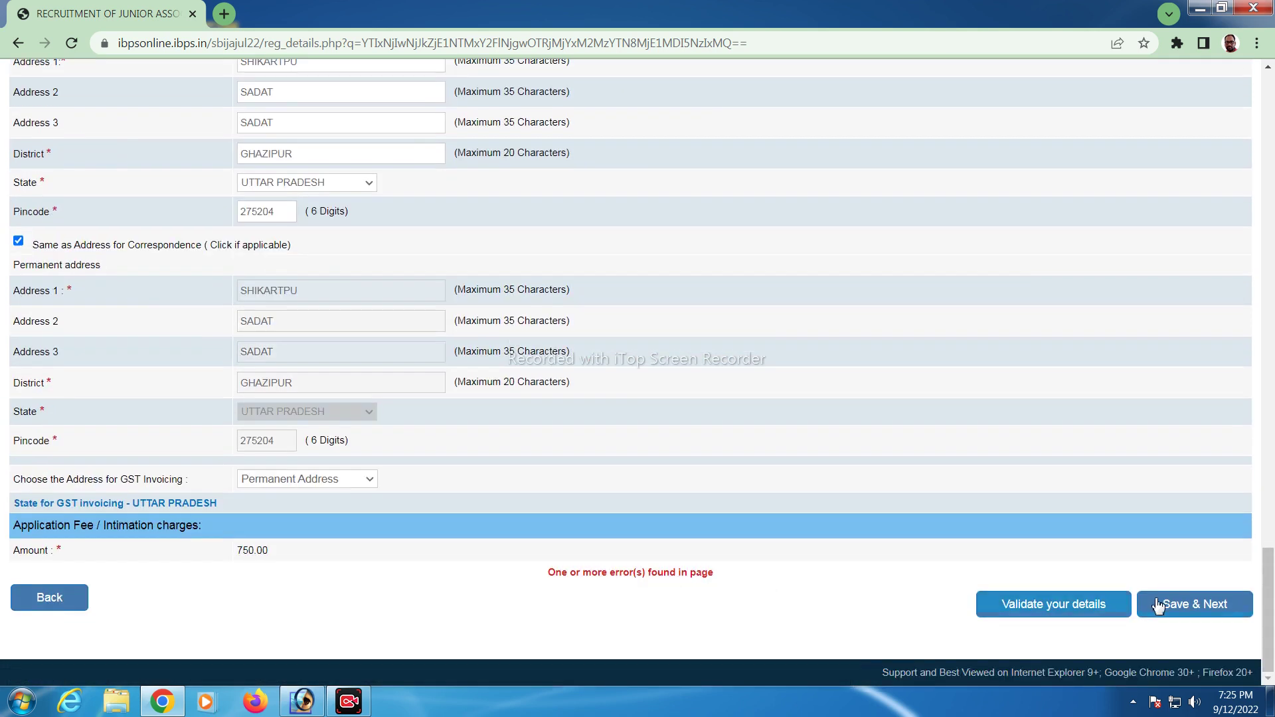
click(1159, 606)
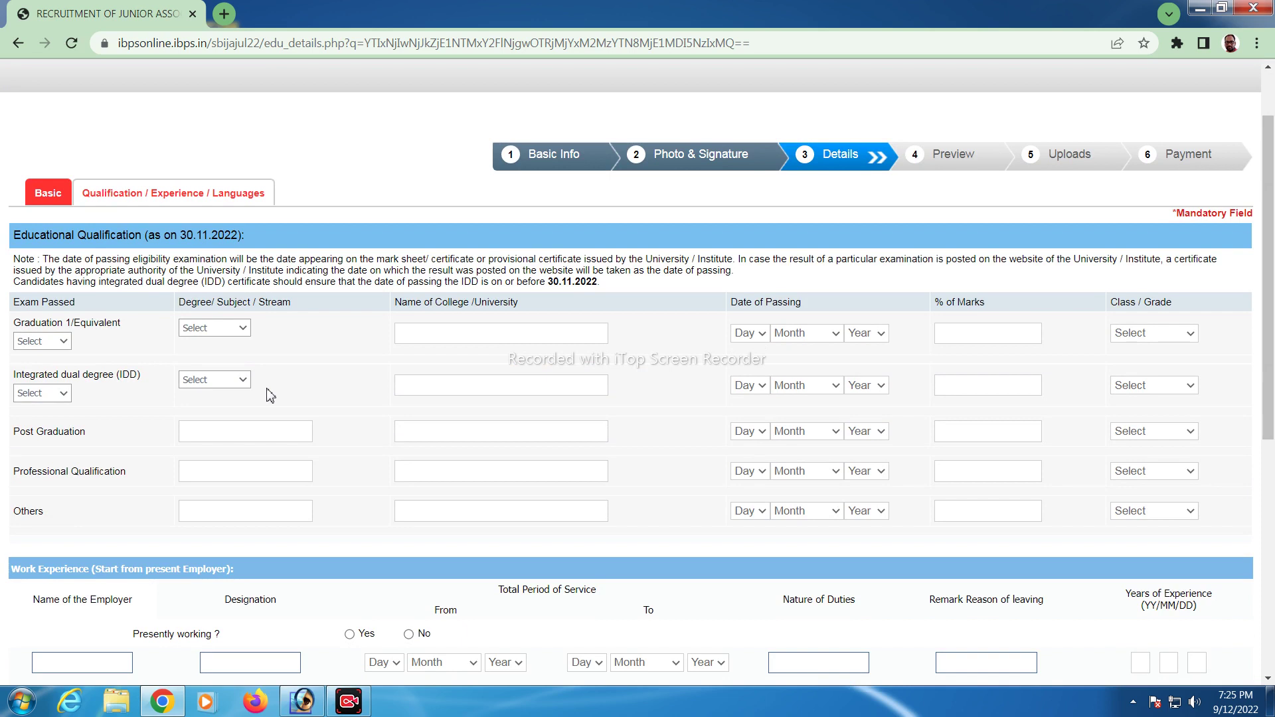
Set the Graduation 1/Equivalent status to Passed, leaving the degree stream unchosen
scroll(270, 396, up, 2)
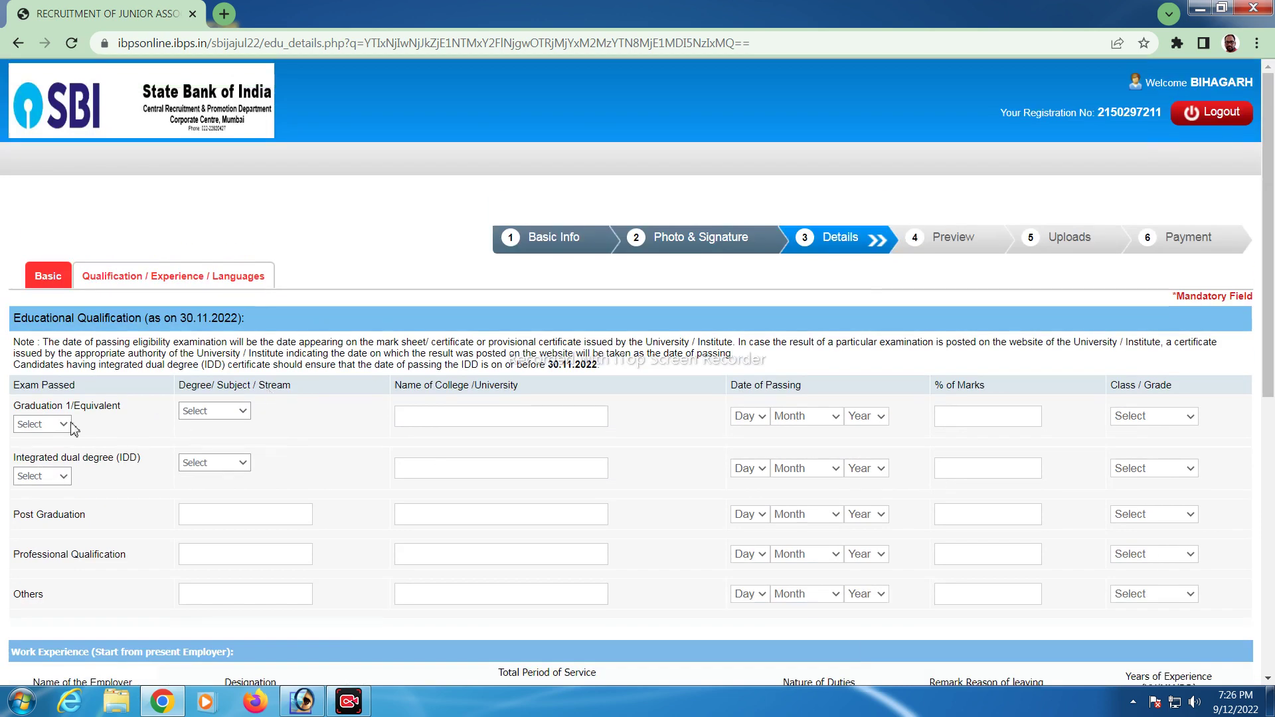
click(66, 425)
click(43, 463)
click(221, 413)
click(341, 454)
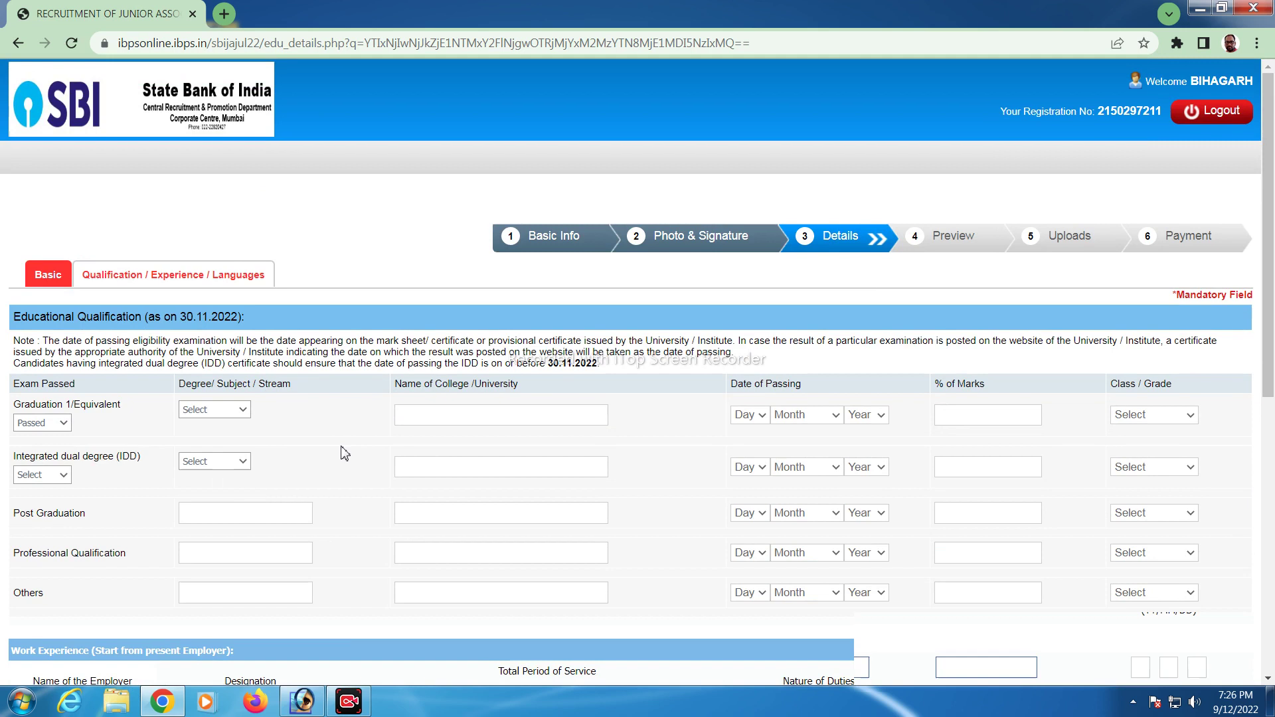
scroll(341, 453, down, 4)
scroll(647, 450, down, 4)
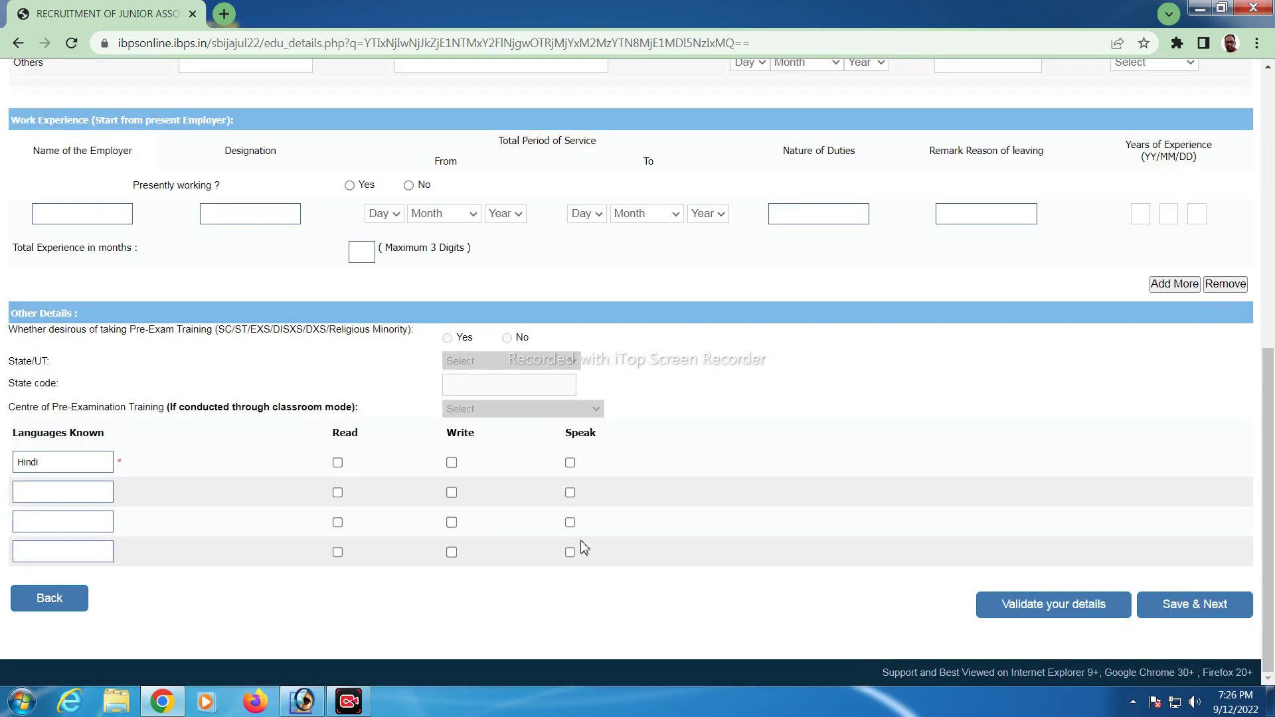
scroll(799, 517, up, 4)
scroll(799, 517, up, 4)
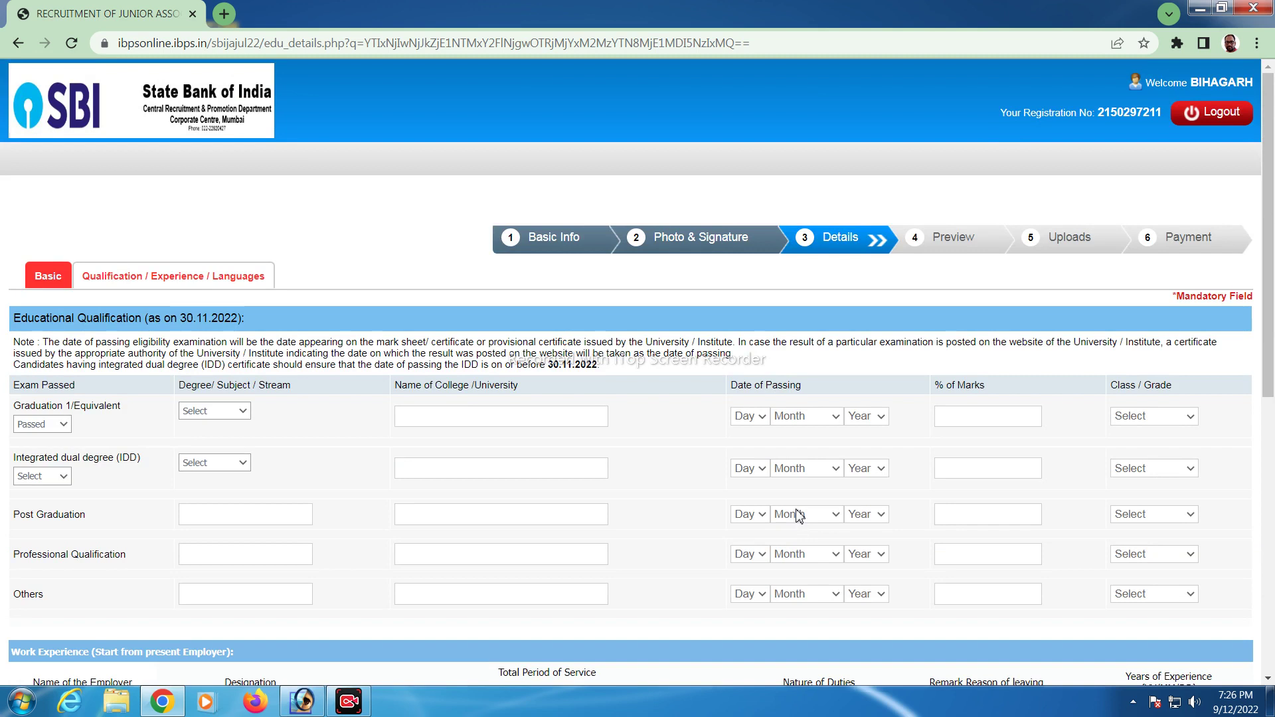
scroll(289, 458, down, 5)
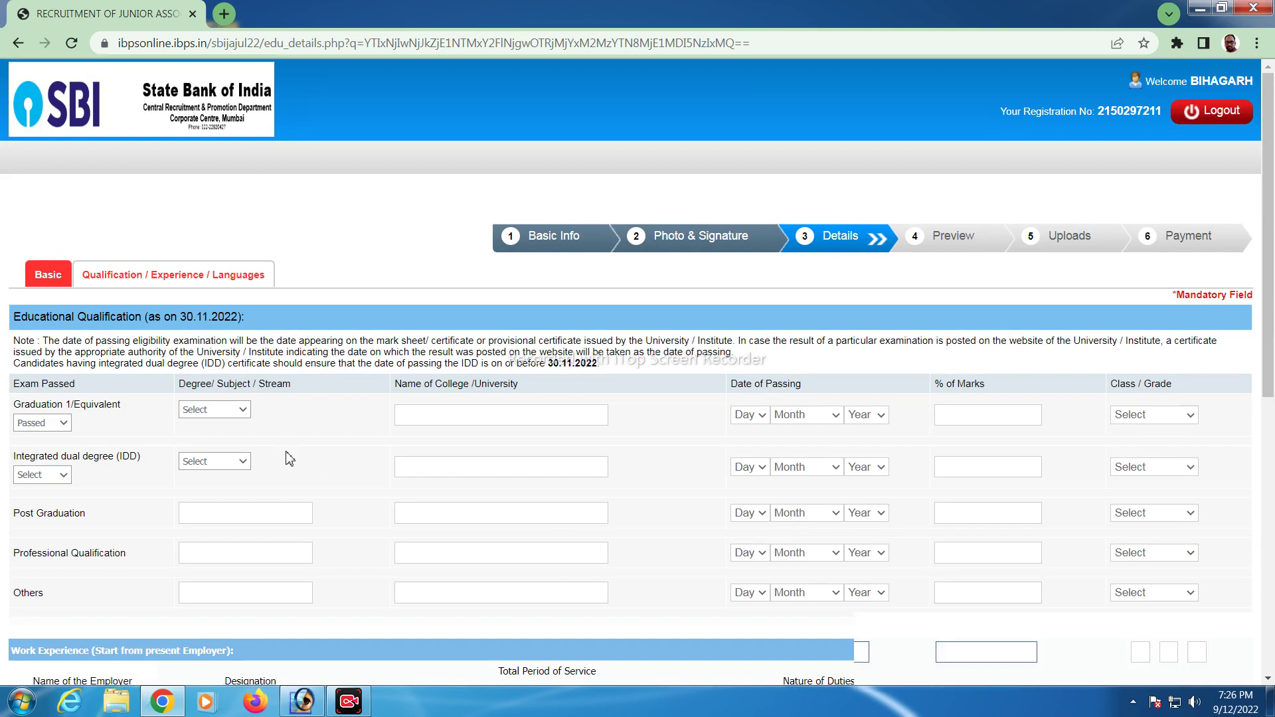
scroll(290, 458, down, 2)
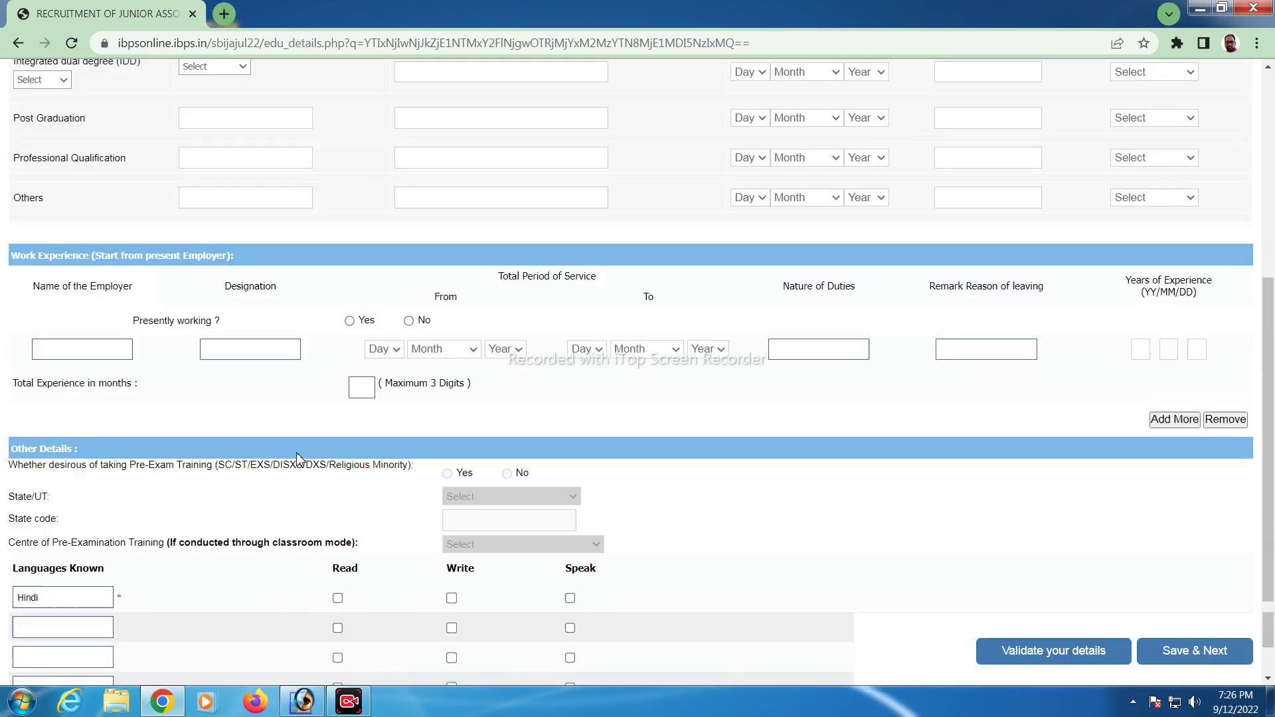
scroll(221, 334, up, 5)
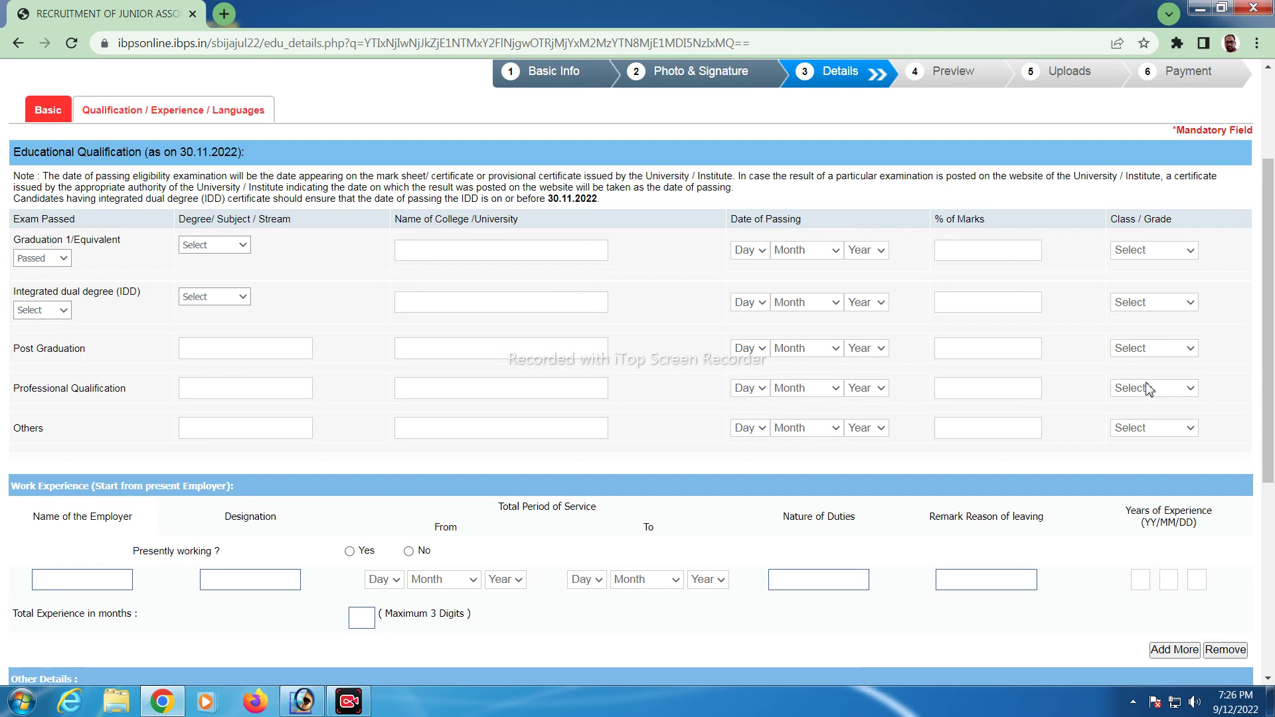
scroll(93, 465, down, 2)
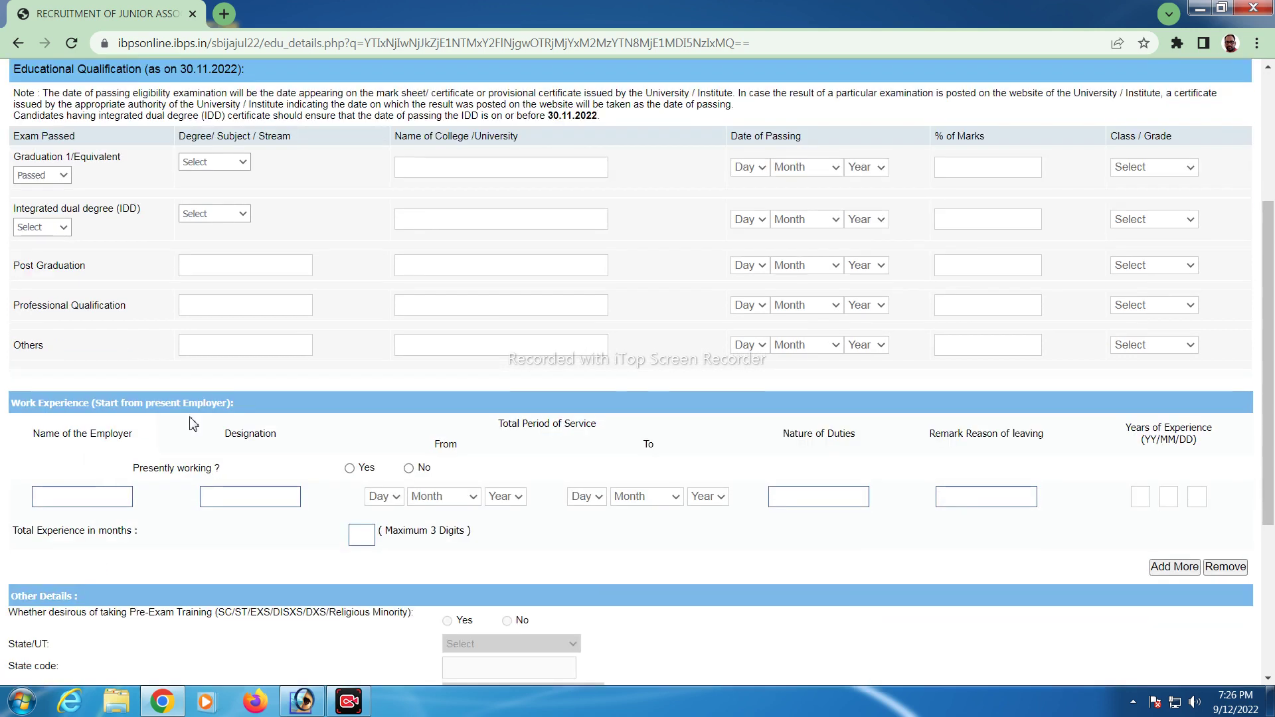
scroll(498, 455, down, 1)
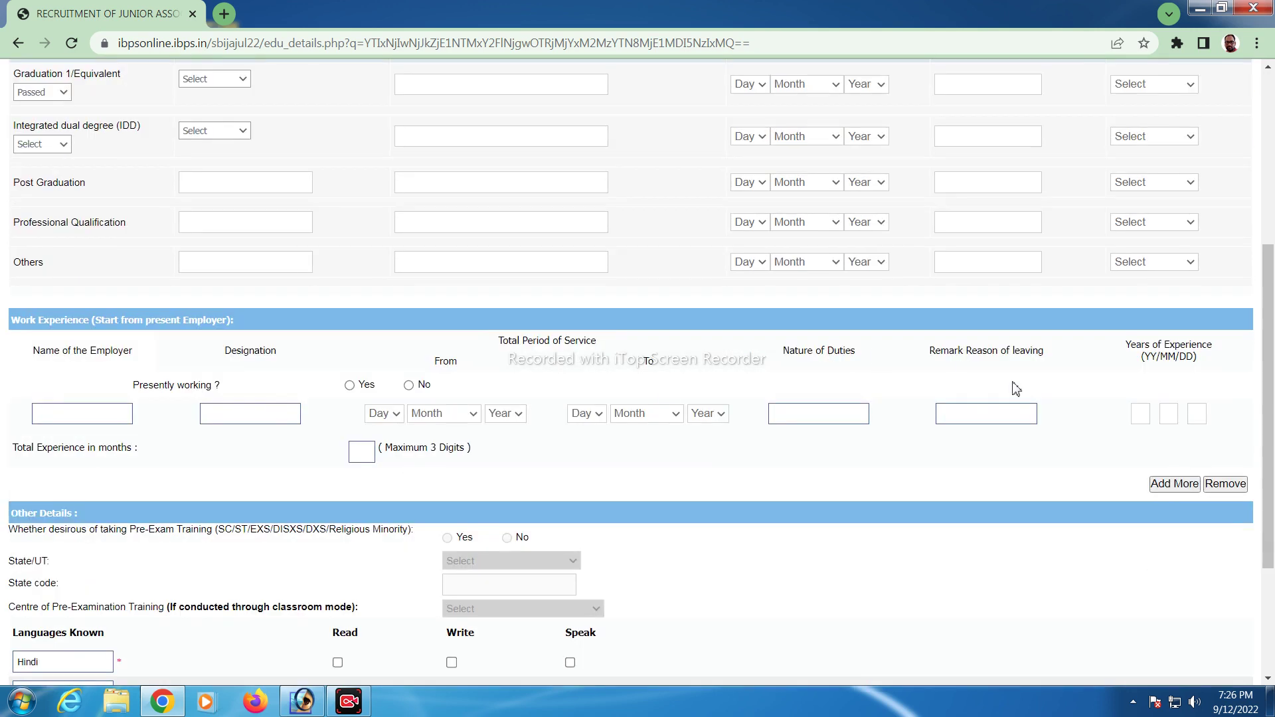
scroll(359, 489, down, 1)
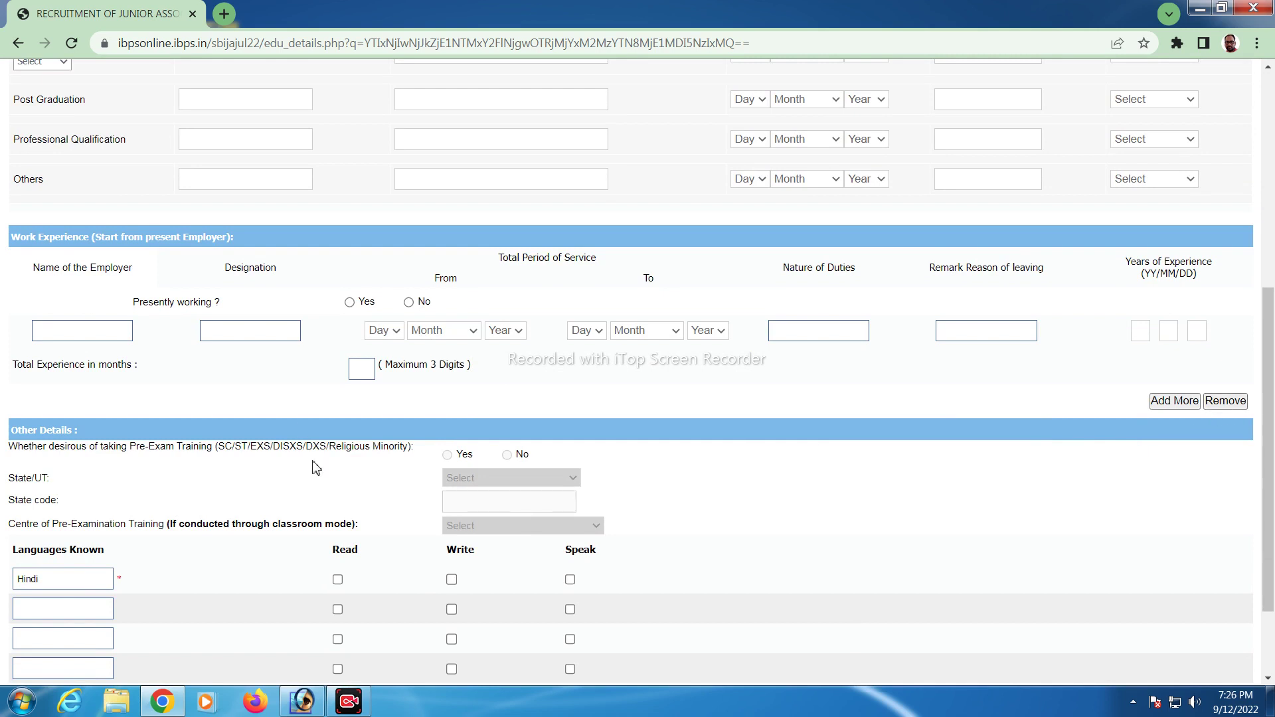
scroll(315, 465, down, 1)
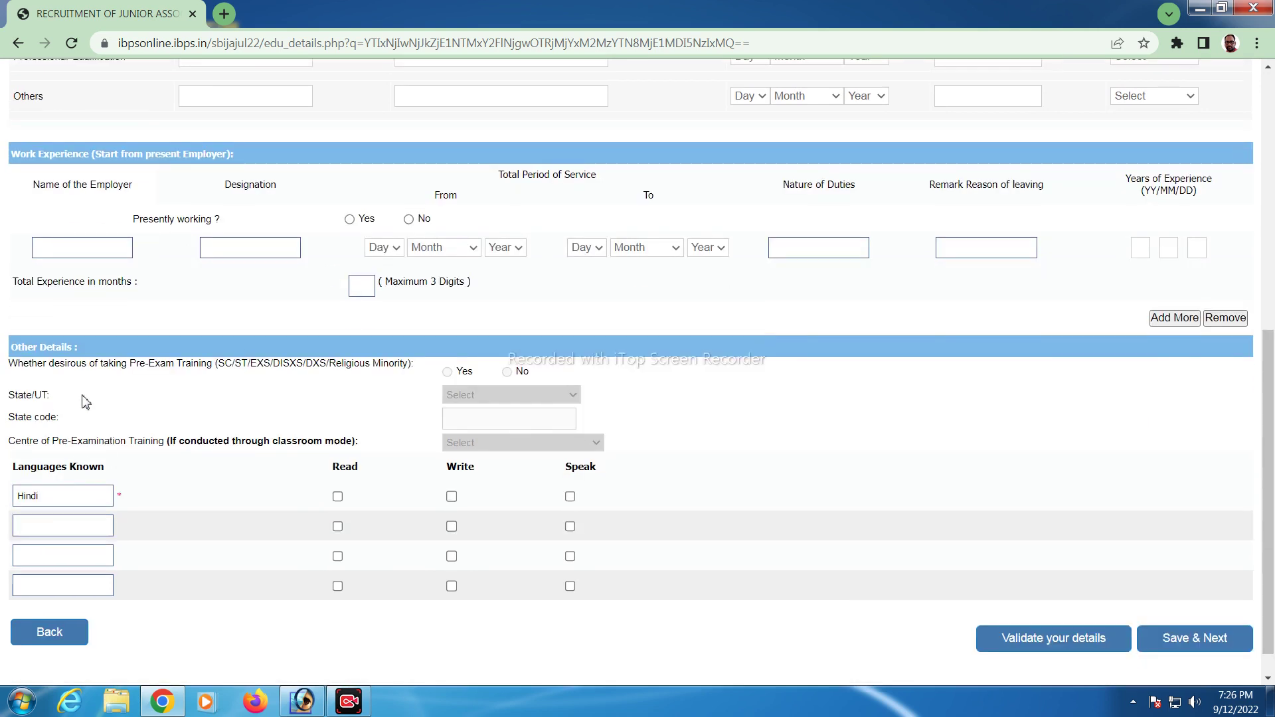
scroll(300, 454, down, 1)
scroll(300, 454, down, 1)
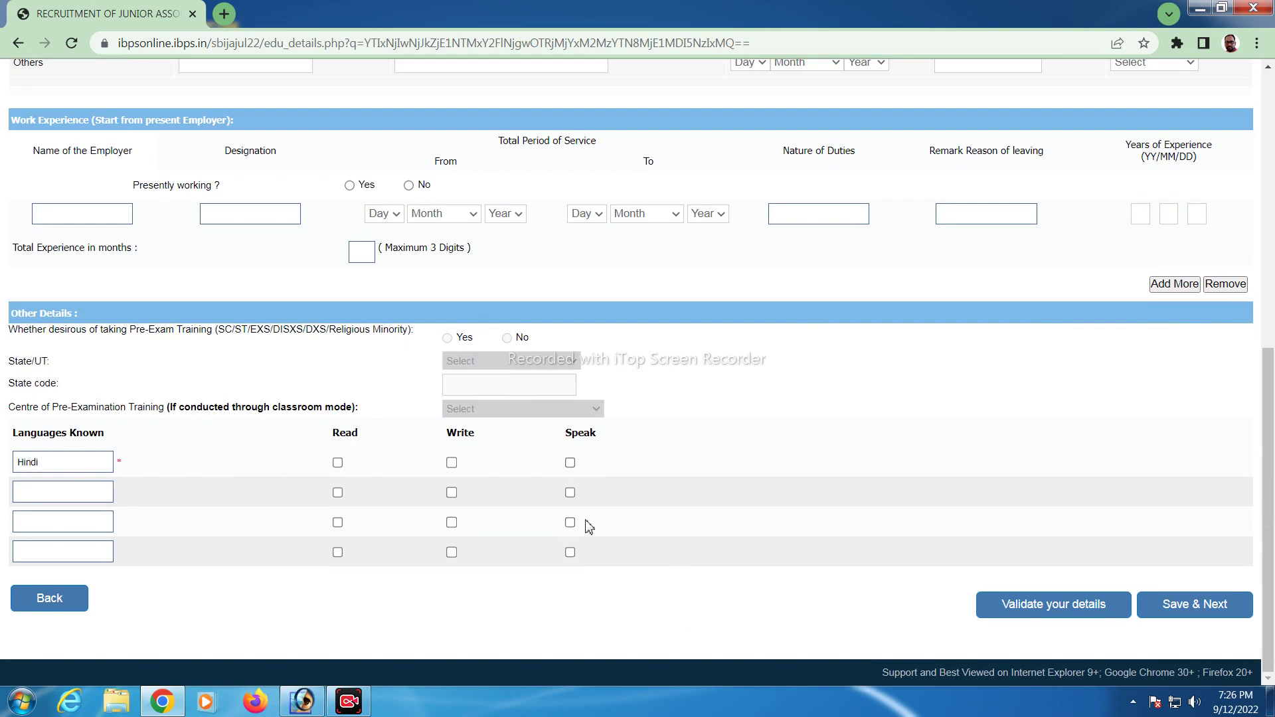
scroll(802, 590, up, 8)
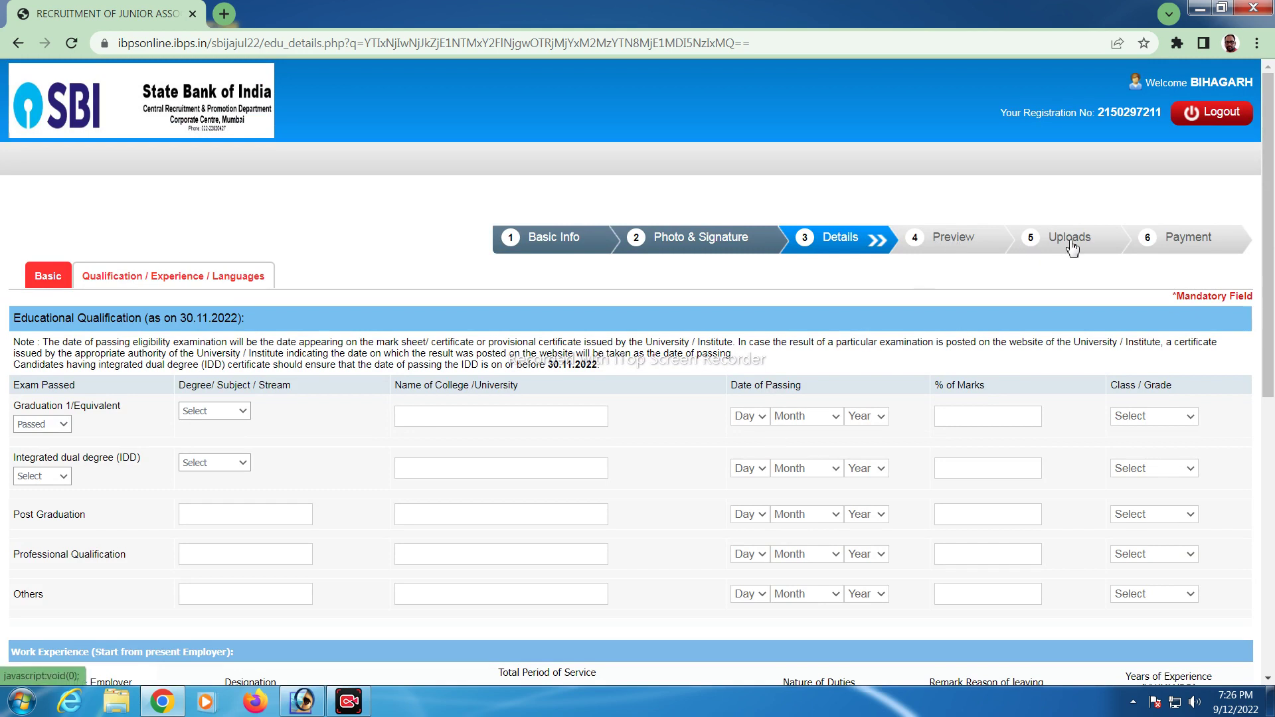
scroll(219, 407, down, 3)
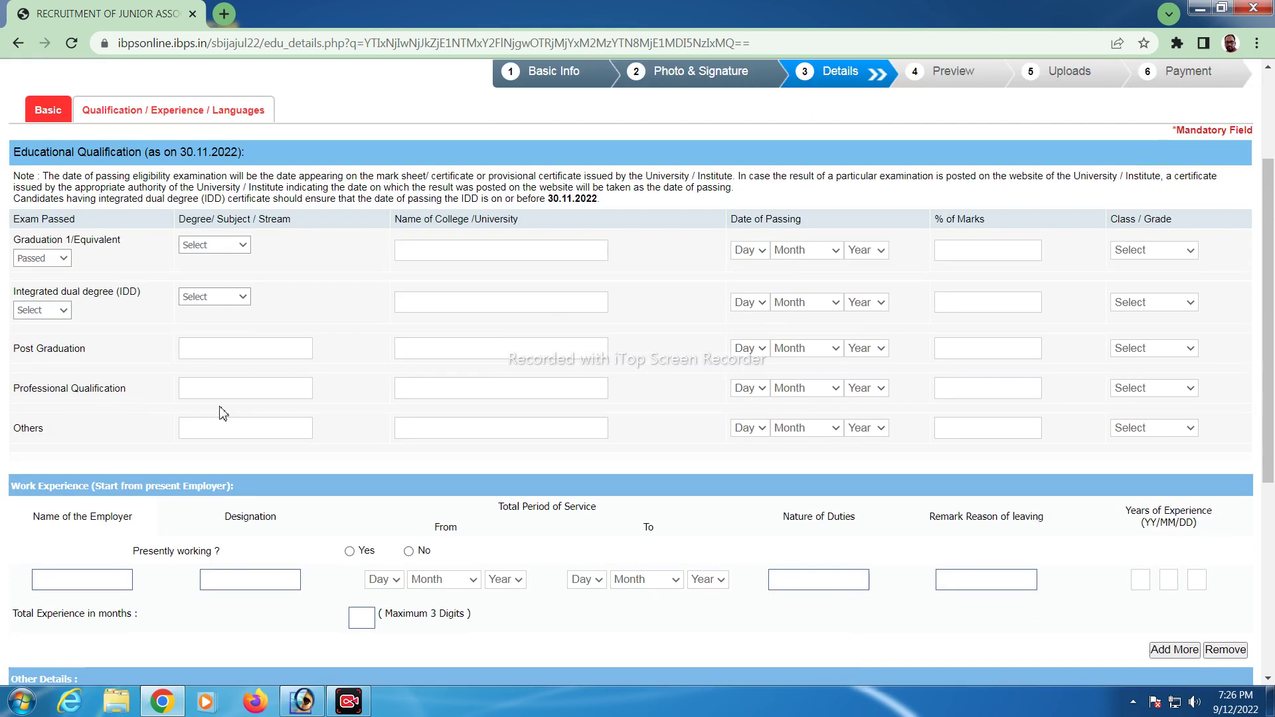
scroll(223, 411, down, 1)
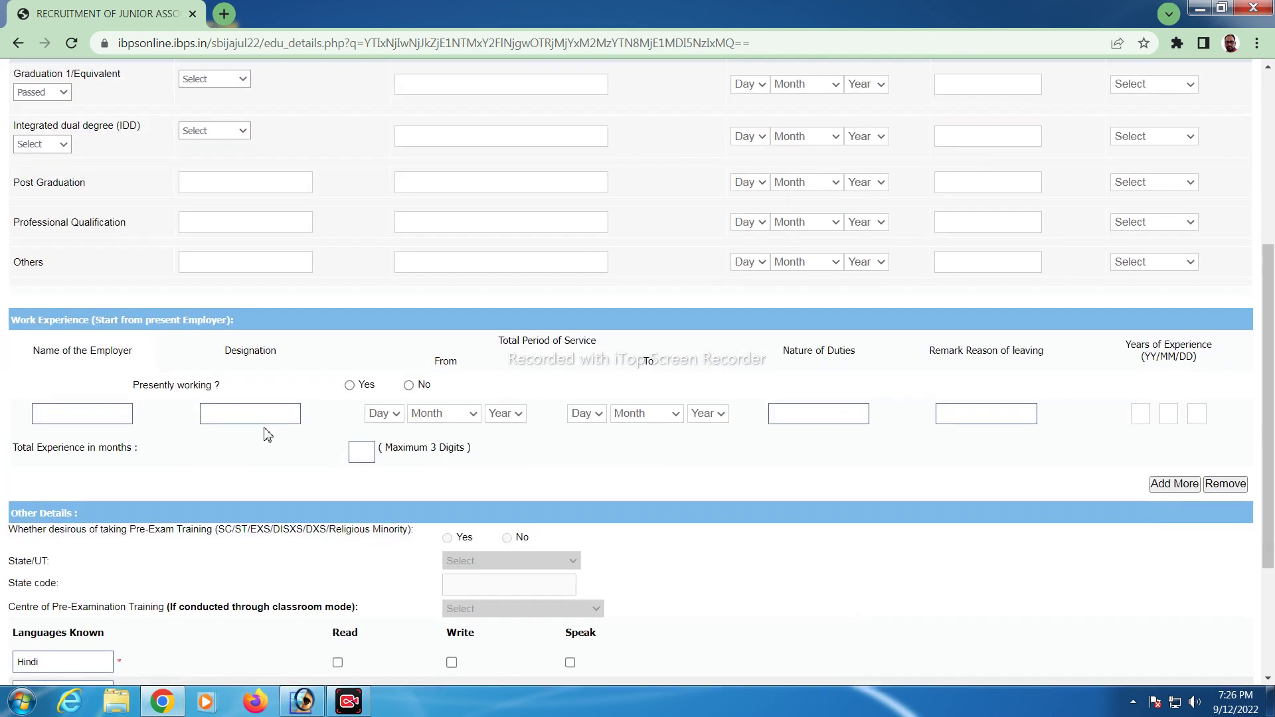
scroll(265, 431, down, 2)
scroll(895, 328, up, 6)
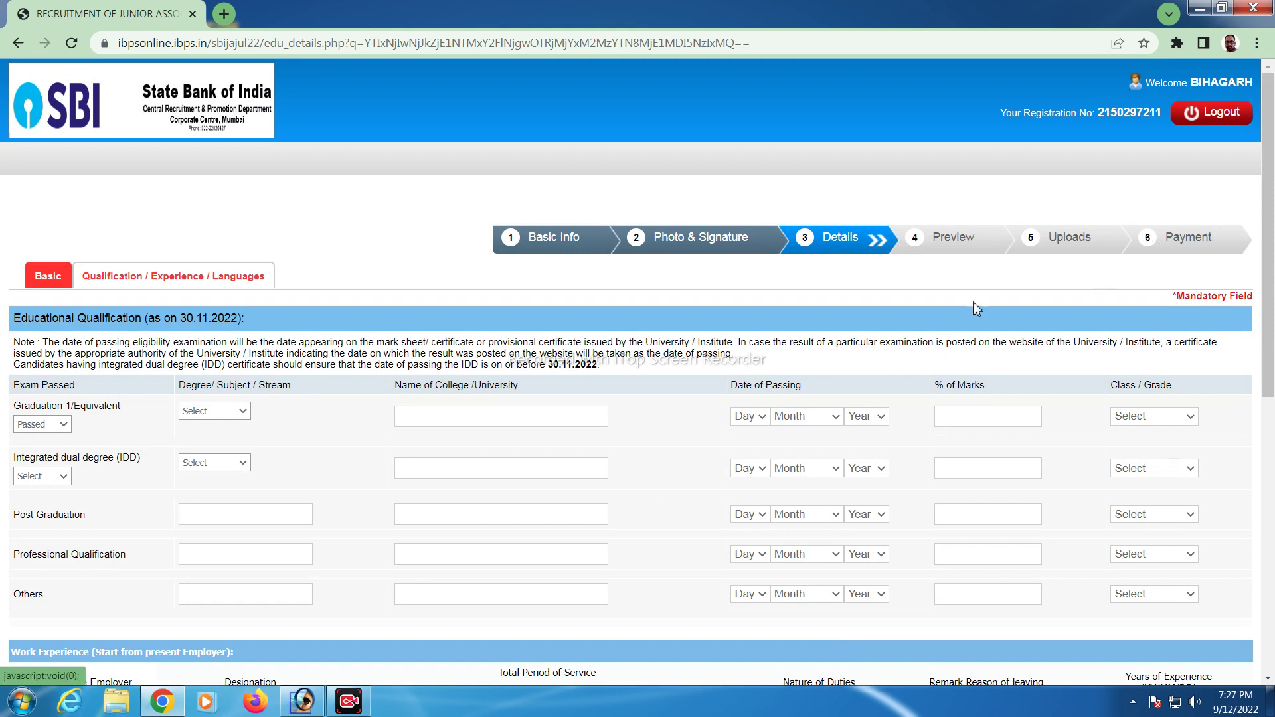
scroll(973, 301, down, 4)
scroll(1068, 339, up, 1)
scroll(1067, 339, up, 3)
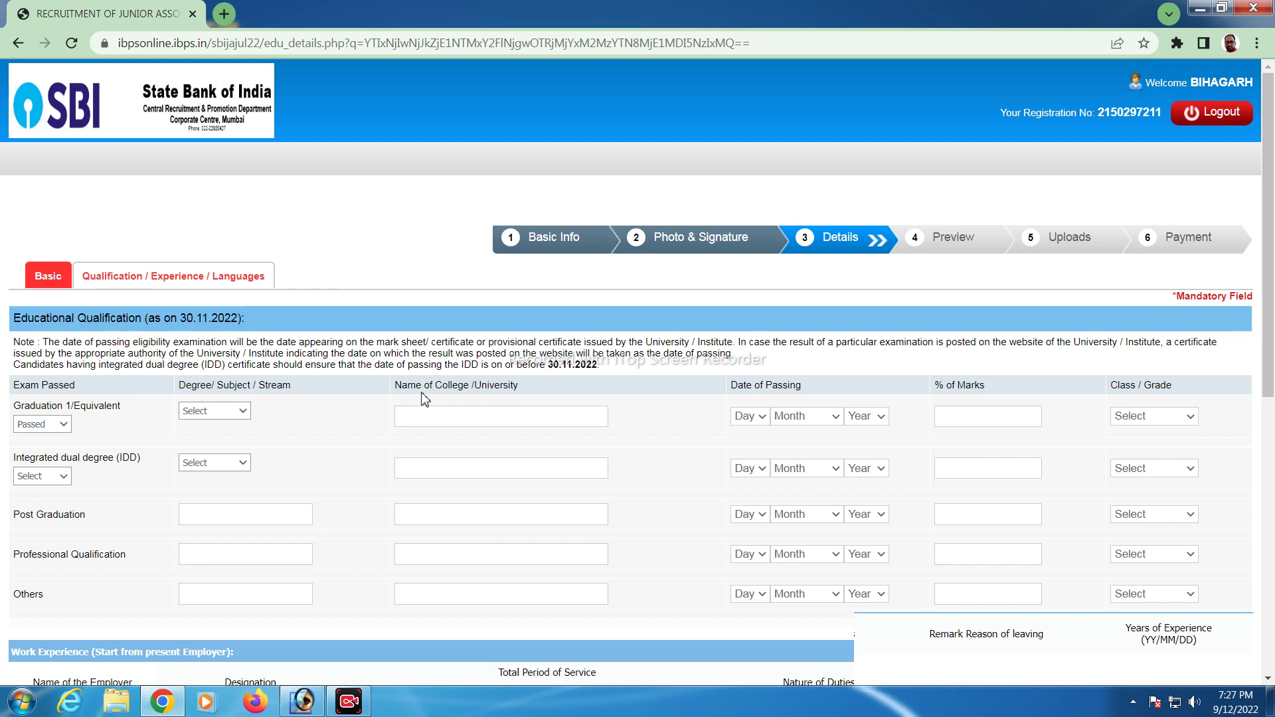
scroll(618, 412, down, 6)
scroll(618, 413, up, 6)
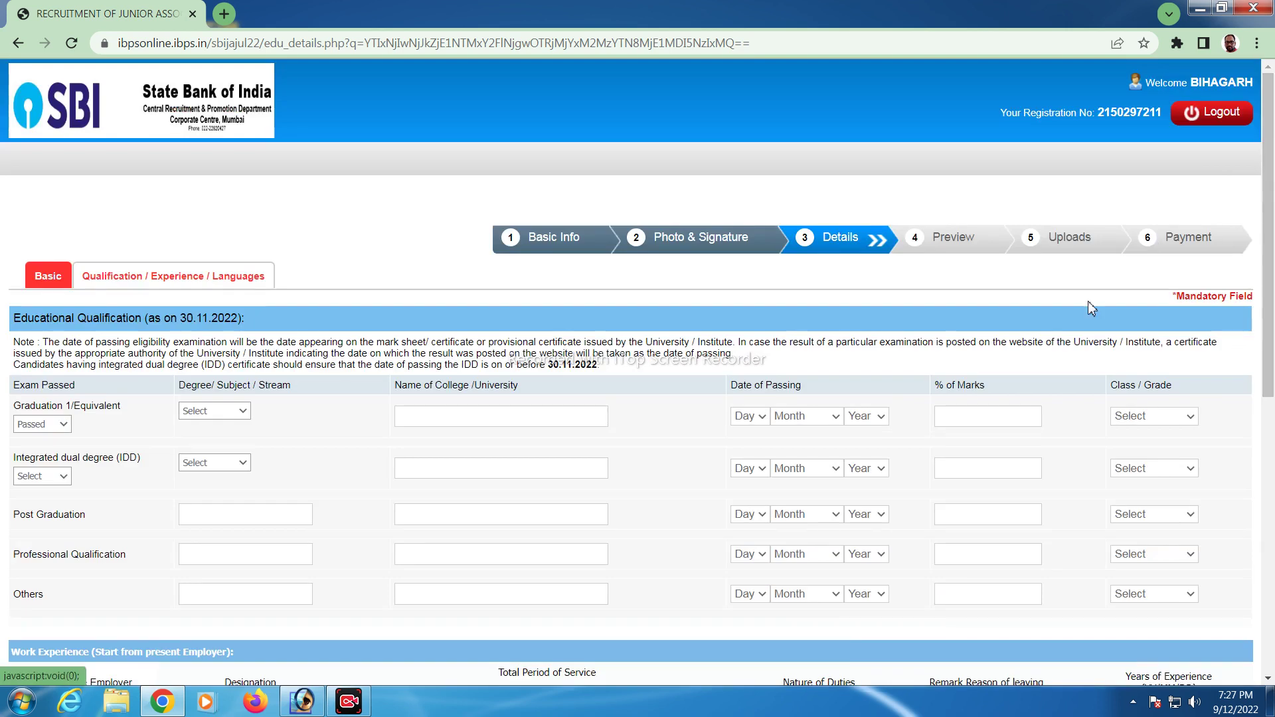
scroll(711, 401, down, 8)
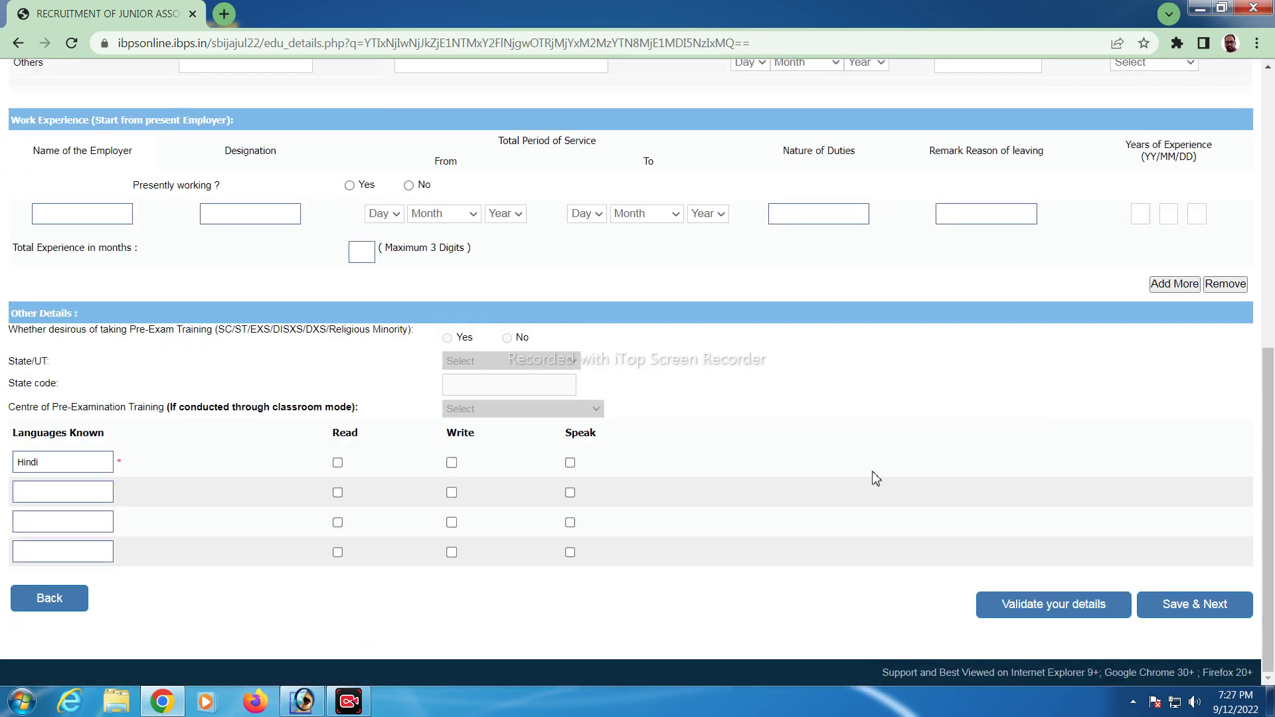
scroll(875, 478, up, 8)
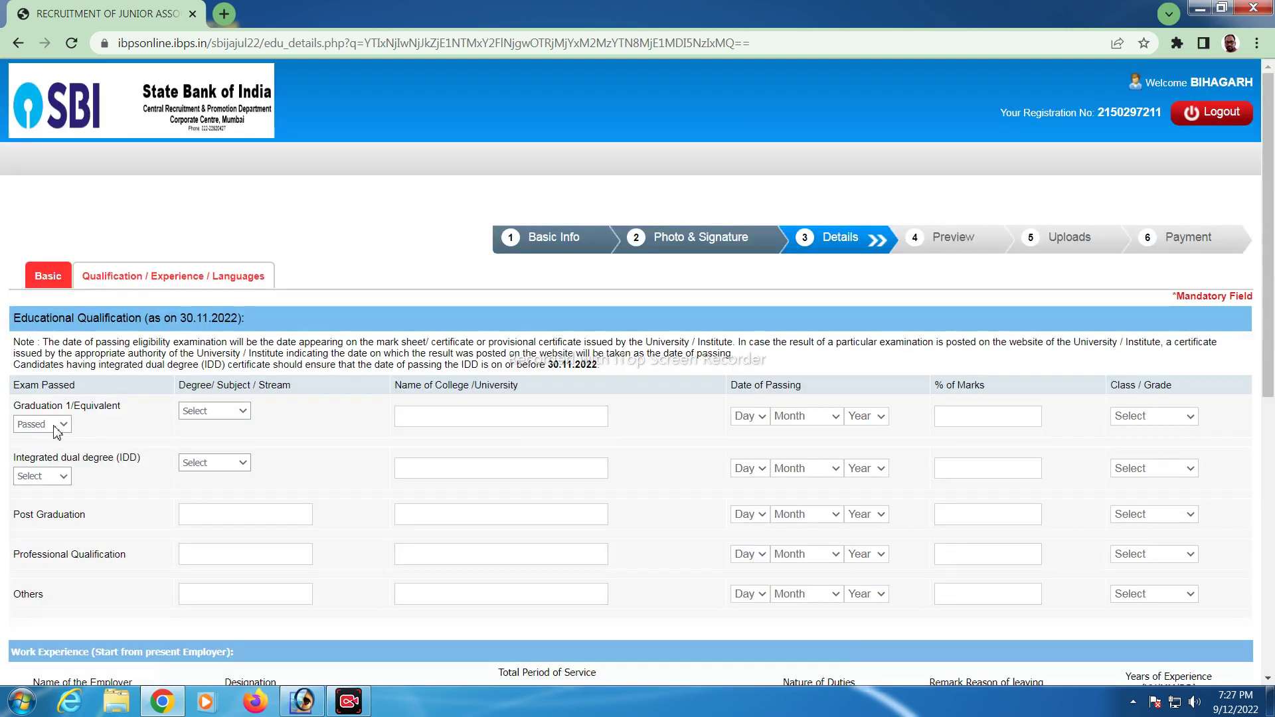
Set the graduation stream to Arts and enter VBV as the college
click(63, 424)
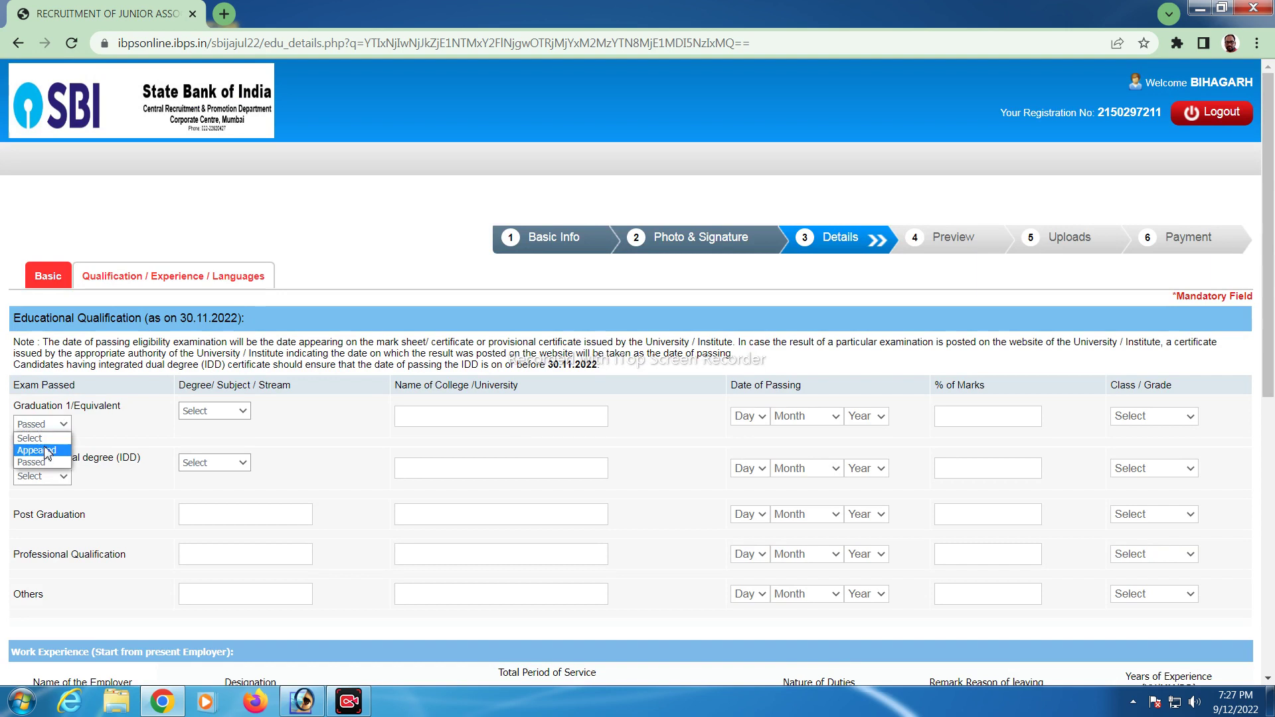
click(197, 412)
click(203, 439)
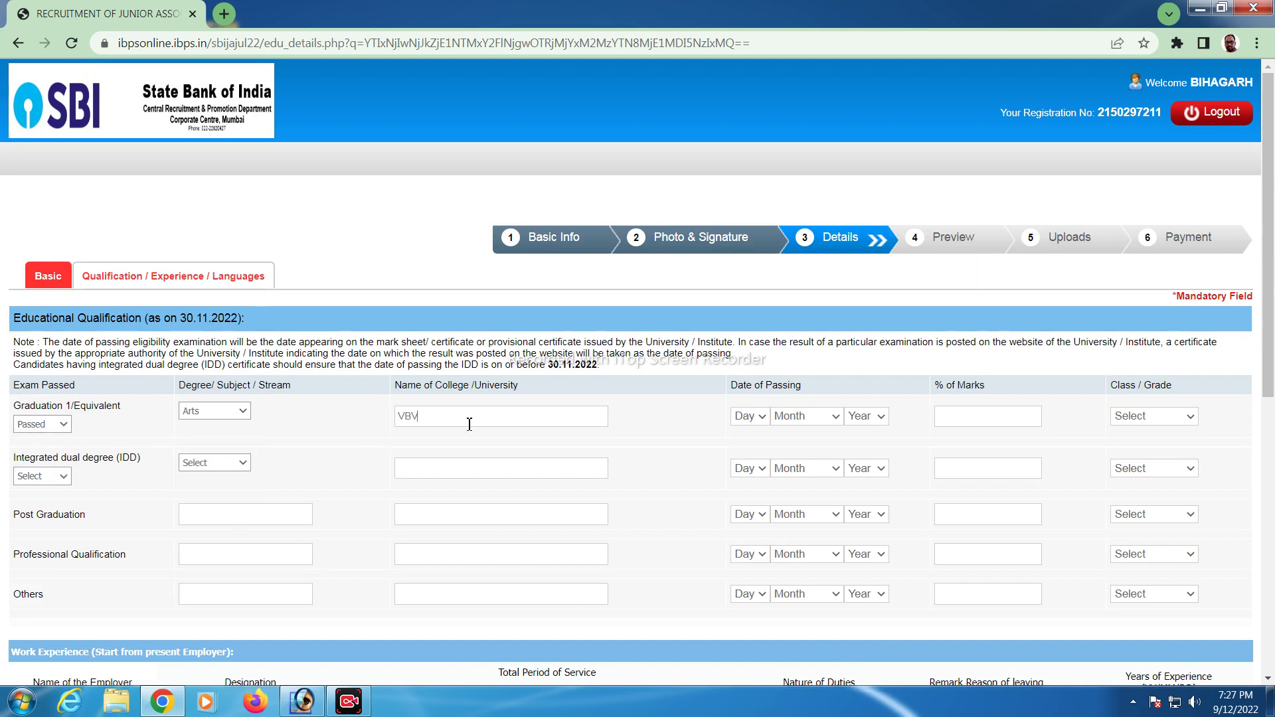
click(483, 420)
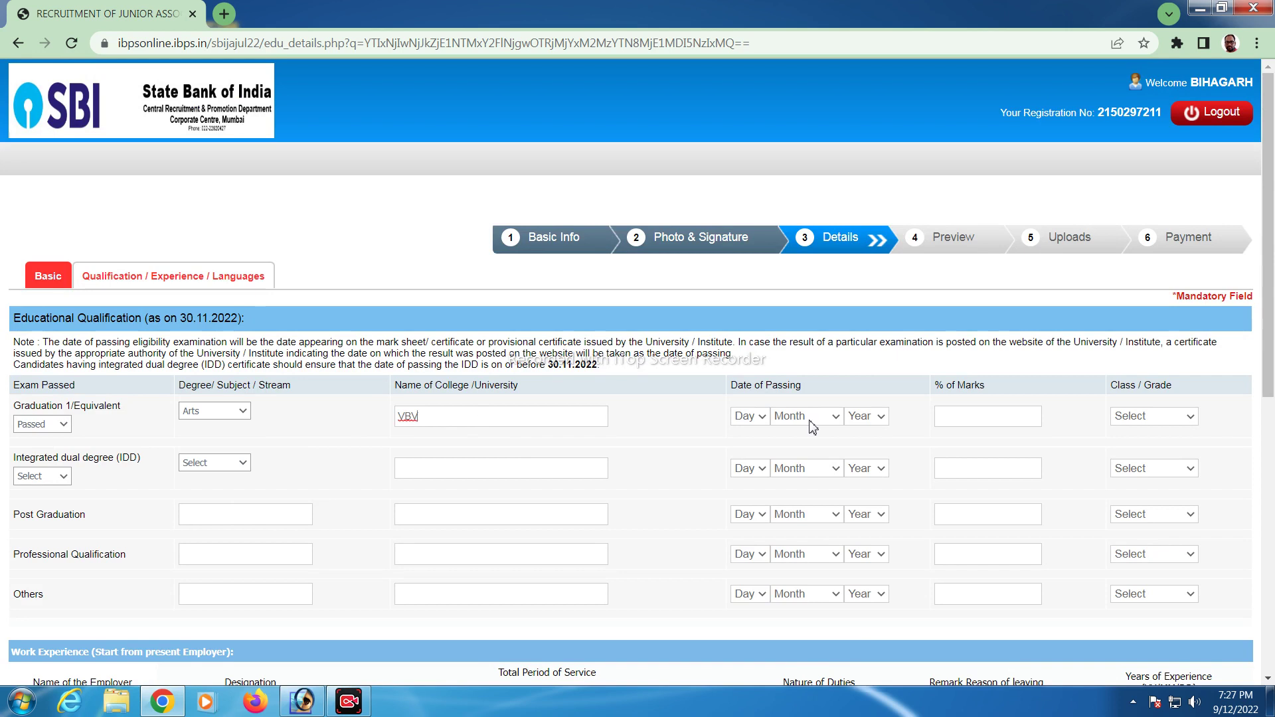
Set the graduation passing date to day 14, month January
click(751, 416)
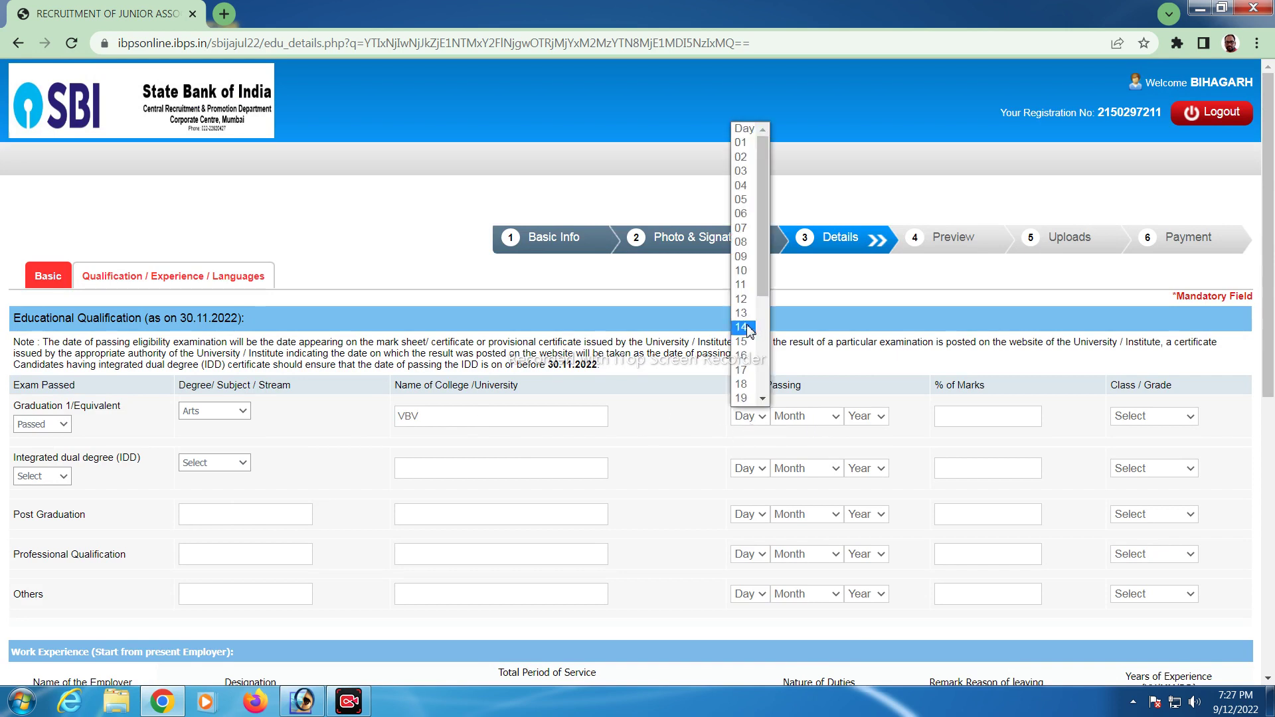
click(749, 328)
click(794, 416)
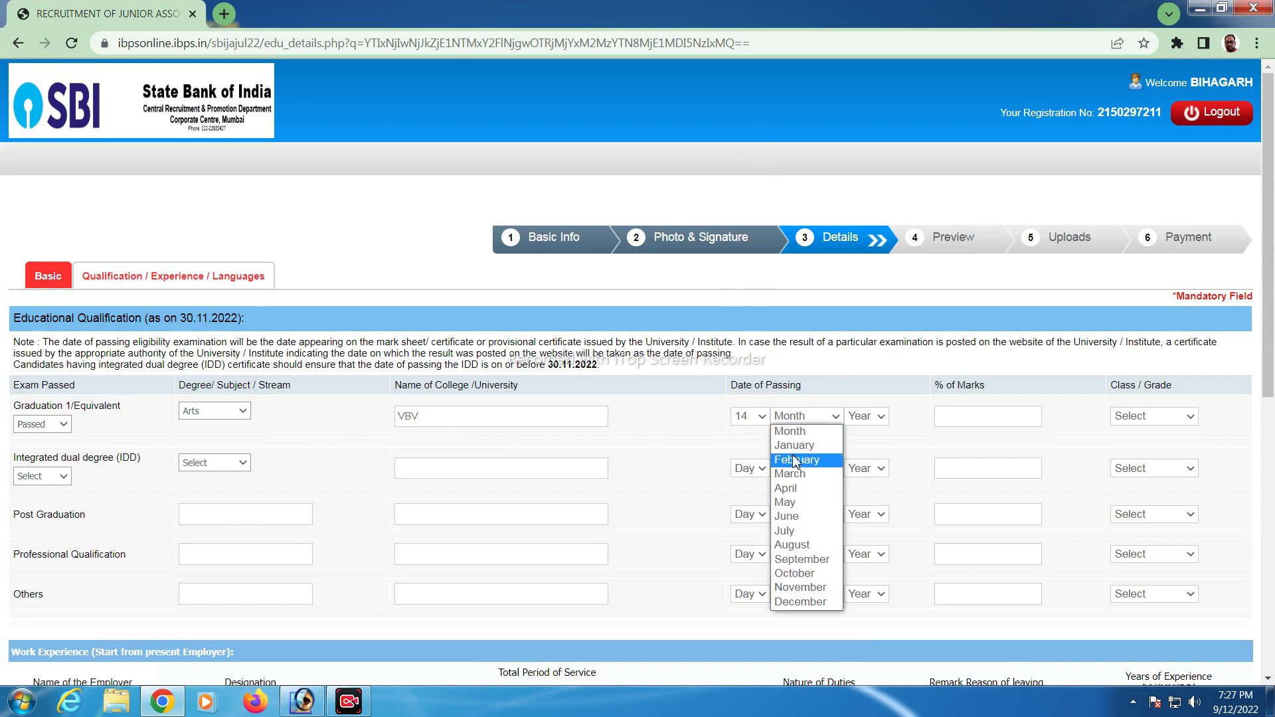
click(802, 446)
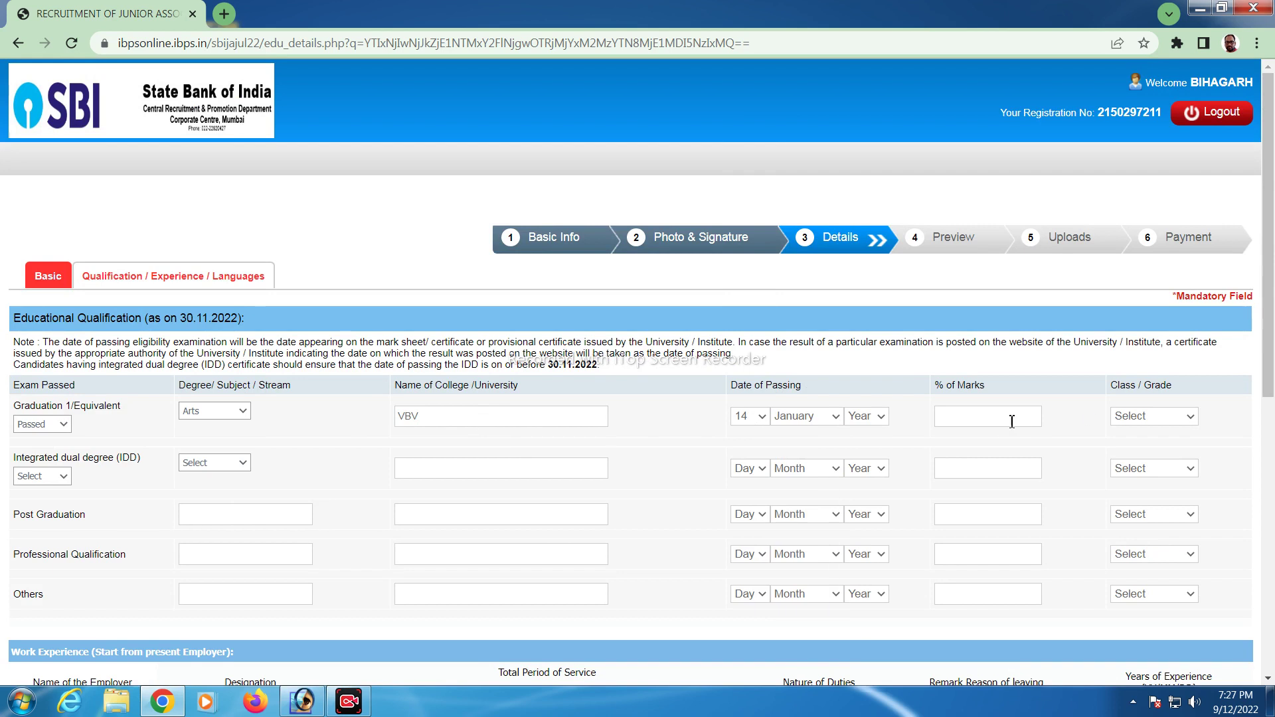
scroll(1092, 420, down, 5)
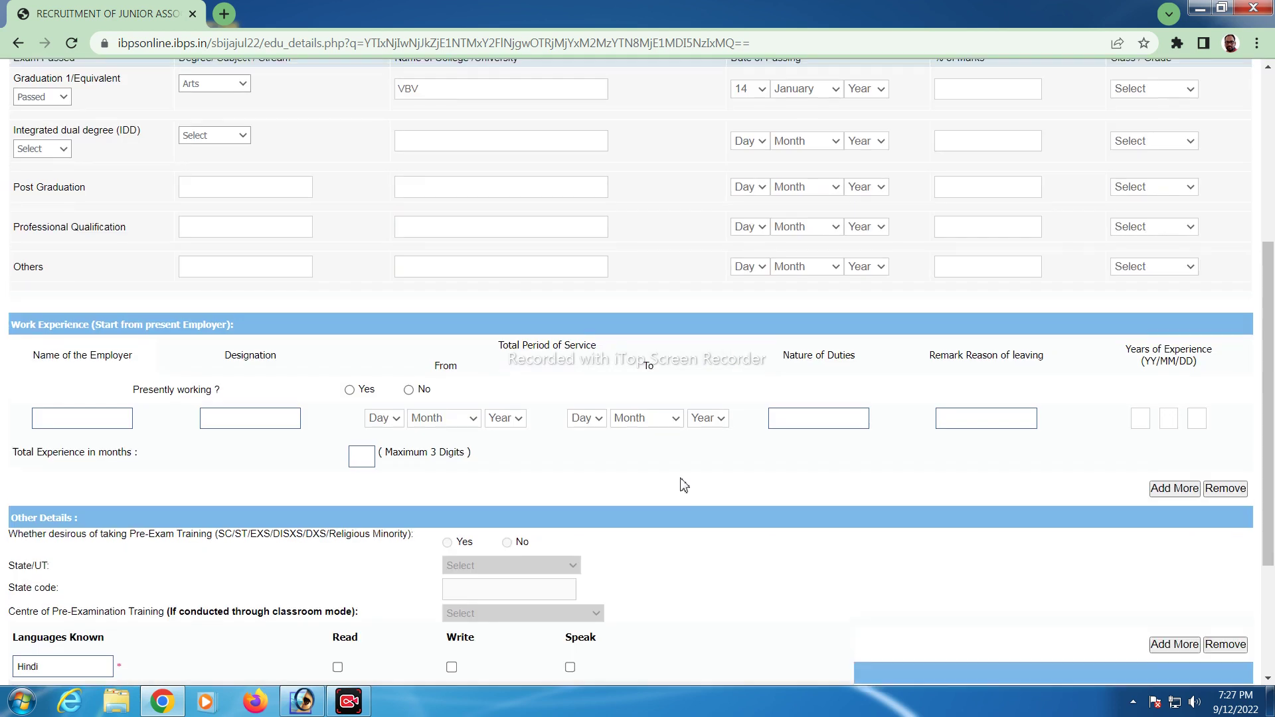
scroll(684, 485, up, 5)
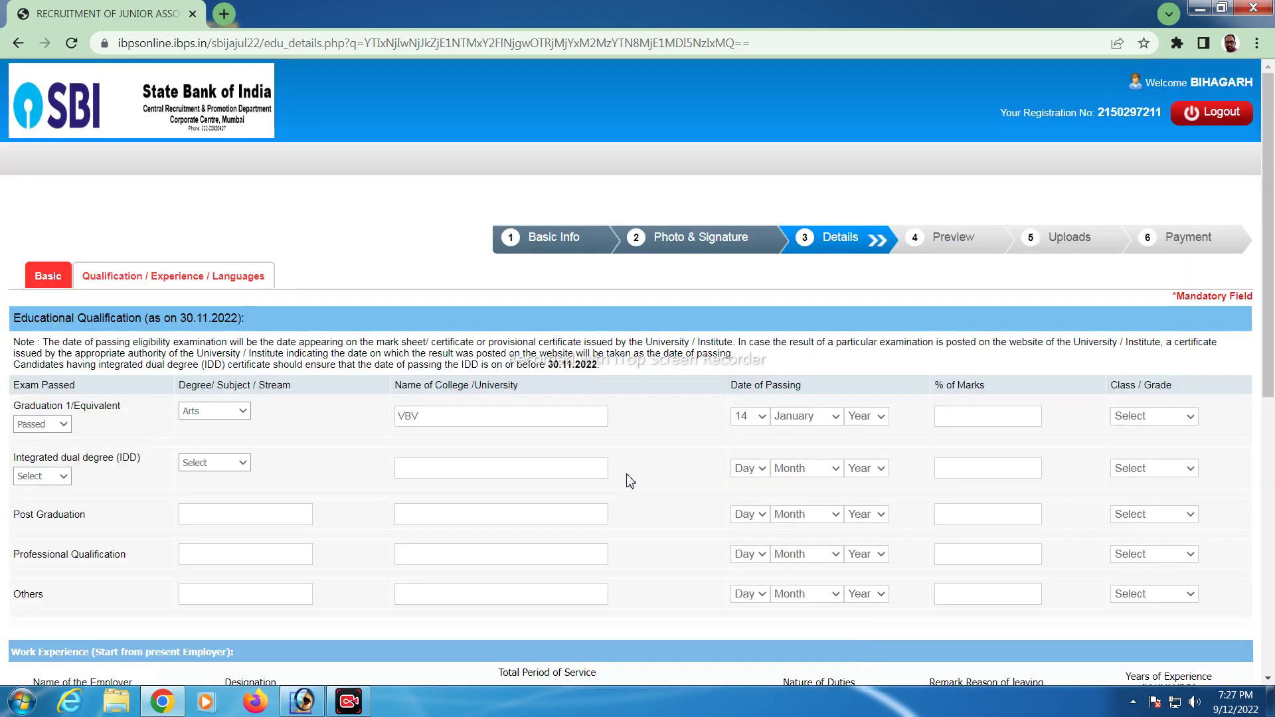
scroll(631, 481, down, 5)
scroll(522, 374, up, 3)
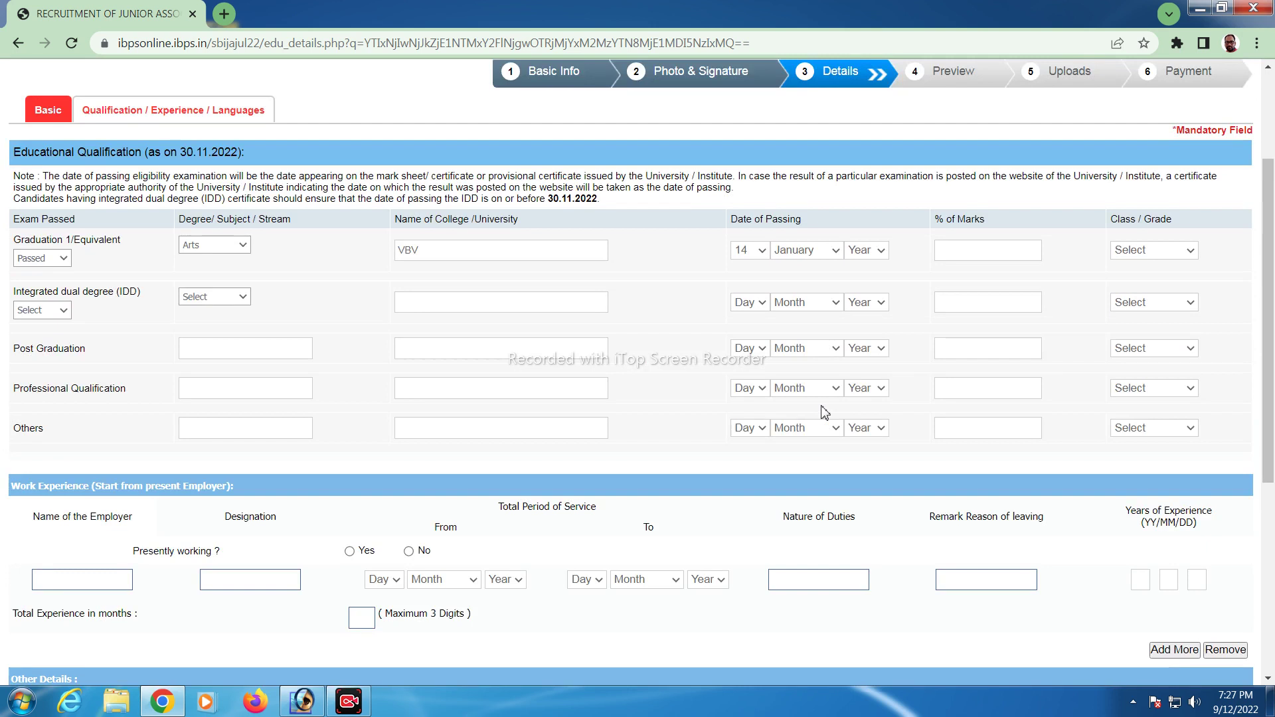
scroll(516, 450, down, 4)
scroll(506, 455, up, 6)
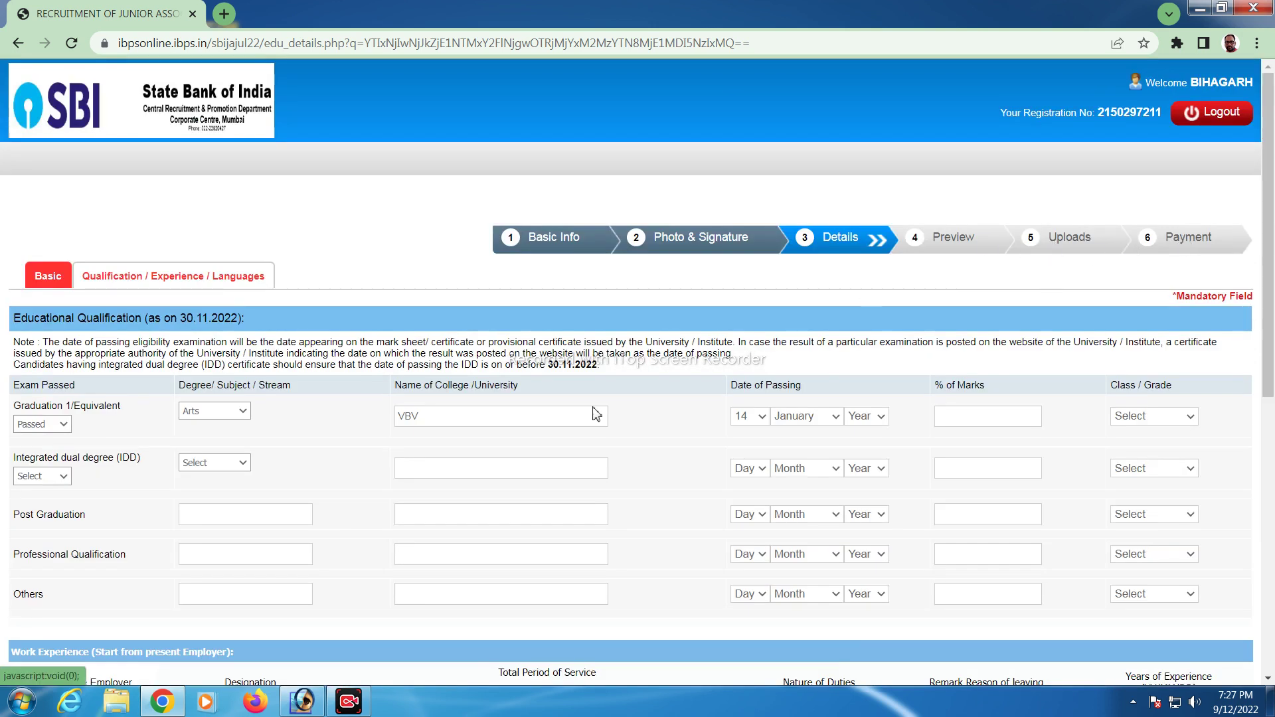
scroll(731, 565, down, 8)
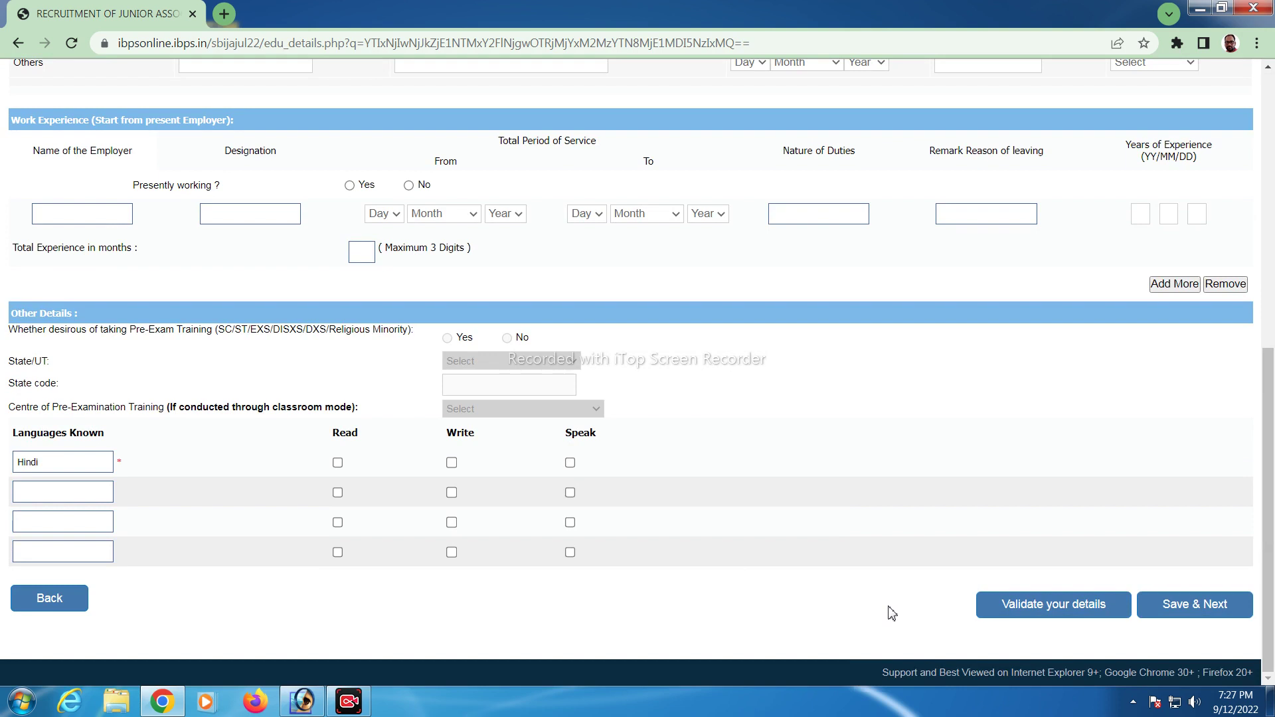
scroll(607, 550, up, 8)
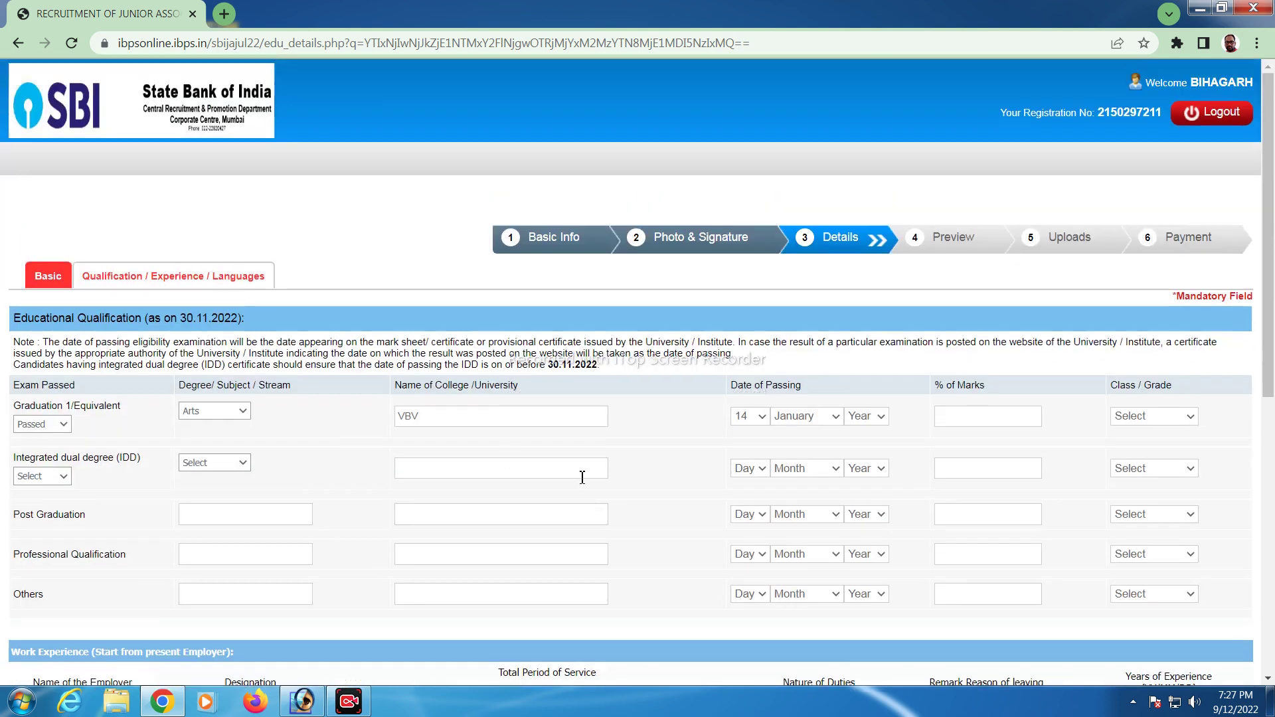
scroll(453, 440, down, 5)
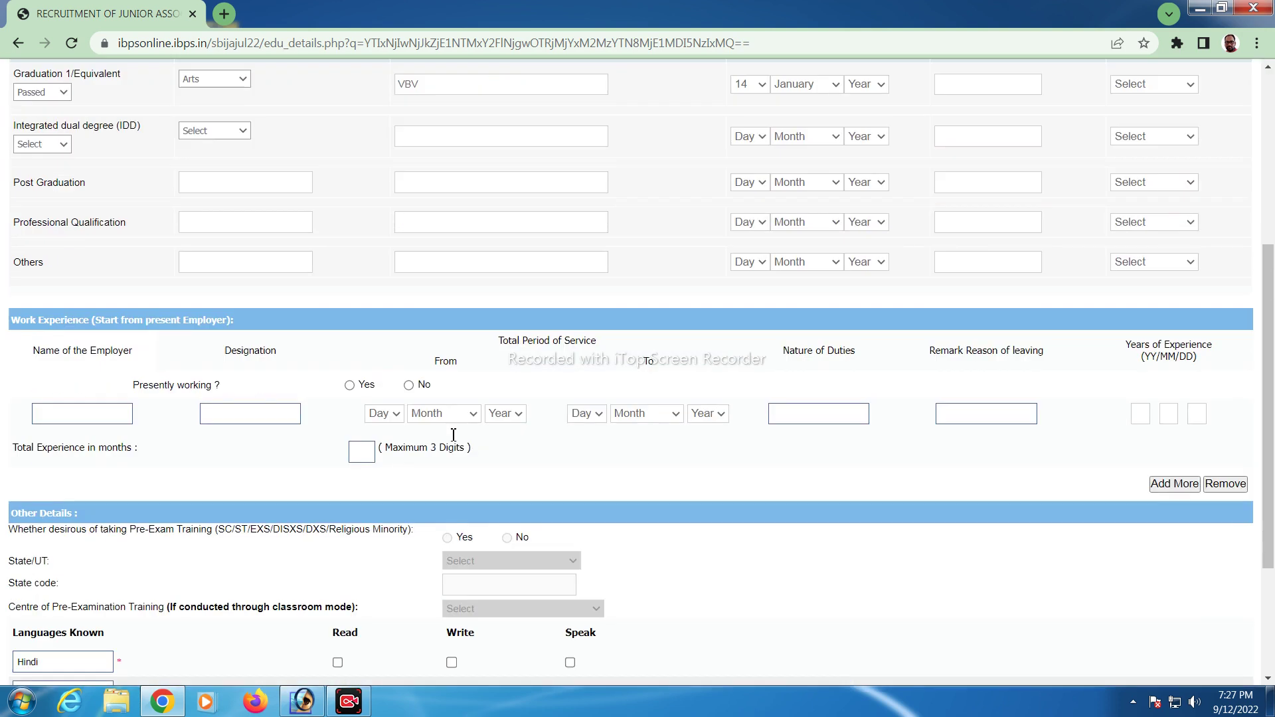
scroll(603, 490, up, 5)
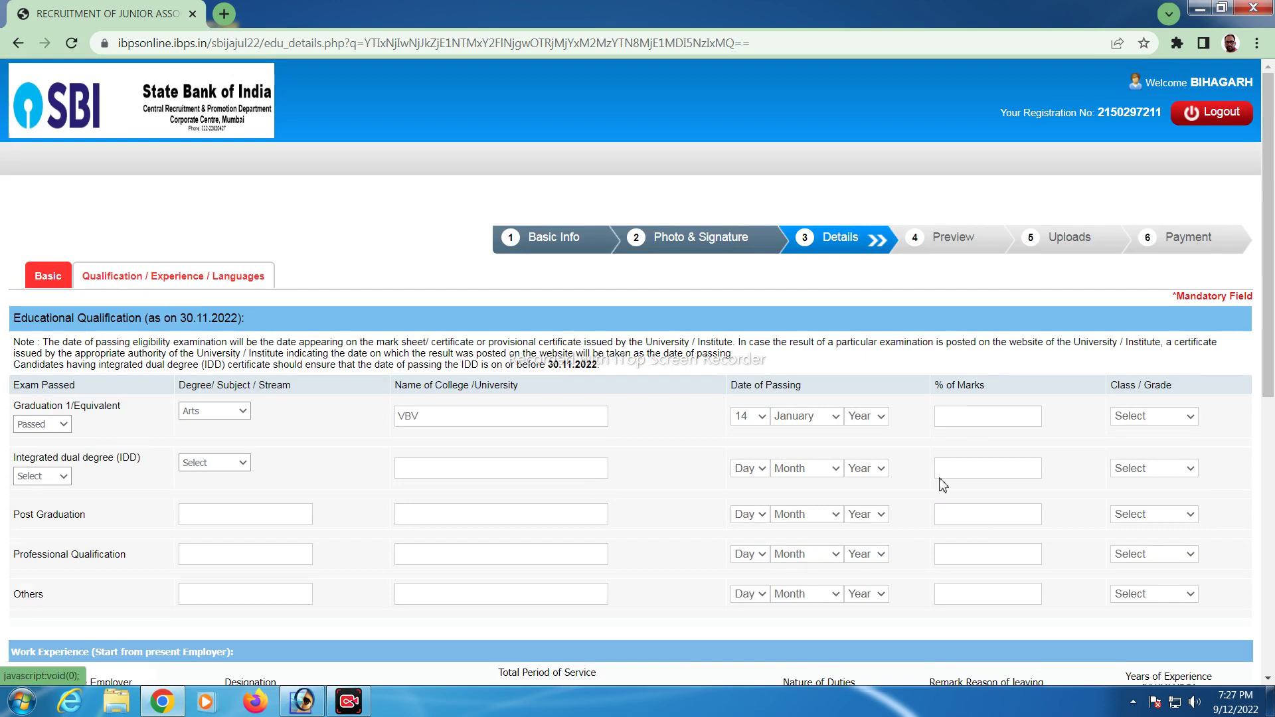
scroll(729, 447, down, 3)
scroll(729, 447, down, 3)
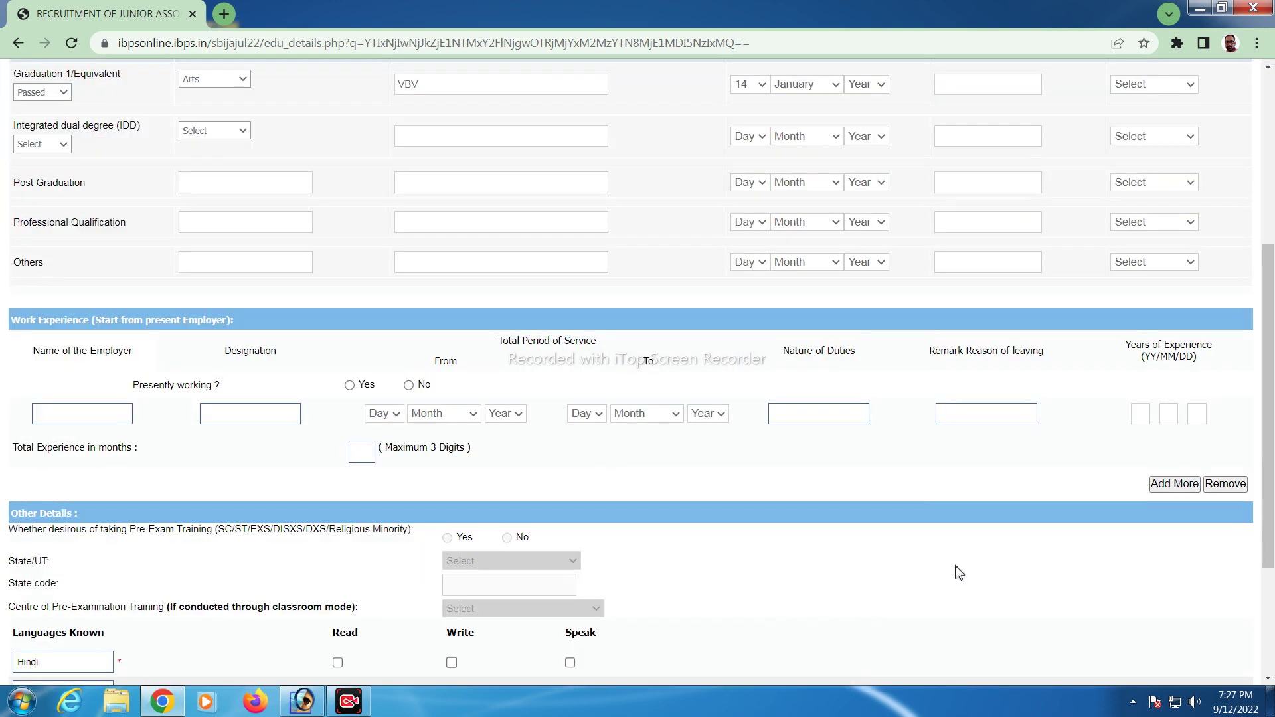
scroll(1096, 631, down, 3)
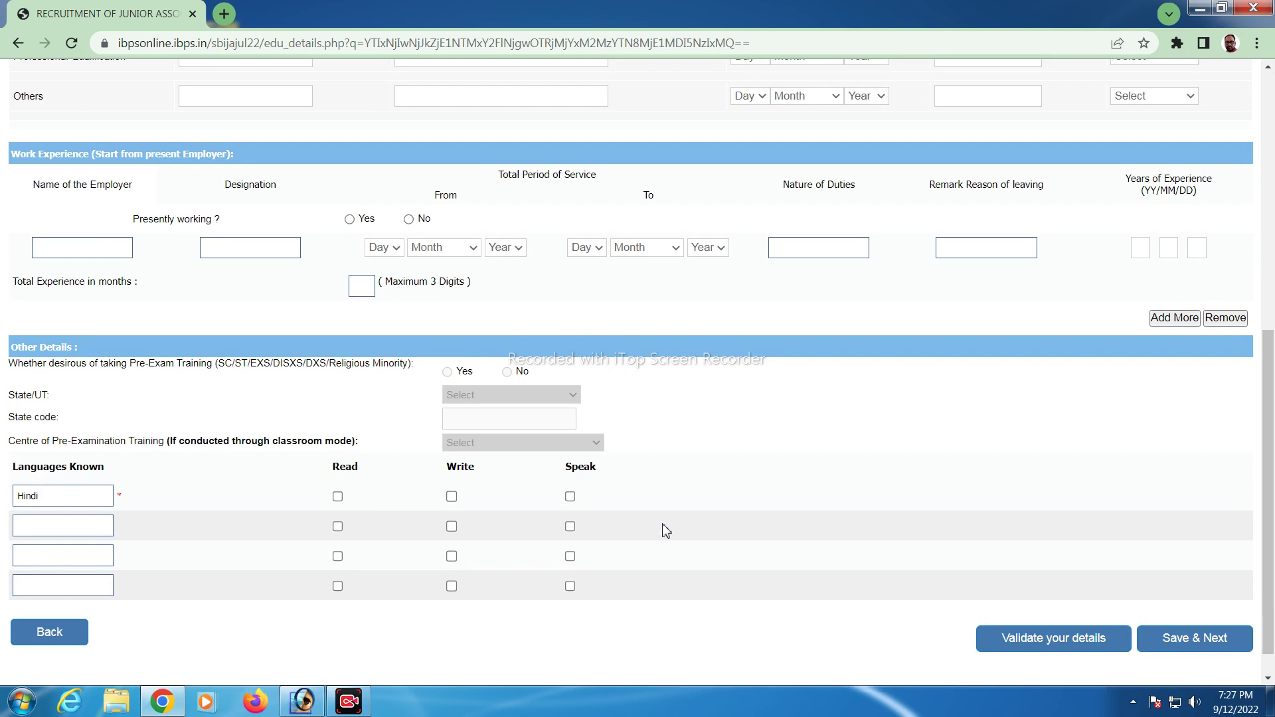
scroll(688, 447, up, 6)
scroll(690, 447, up, 2)
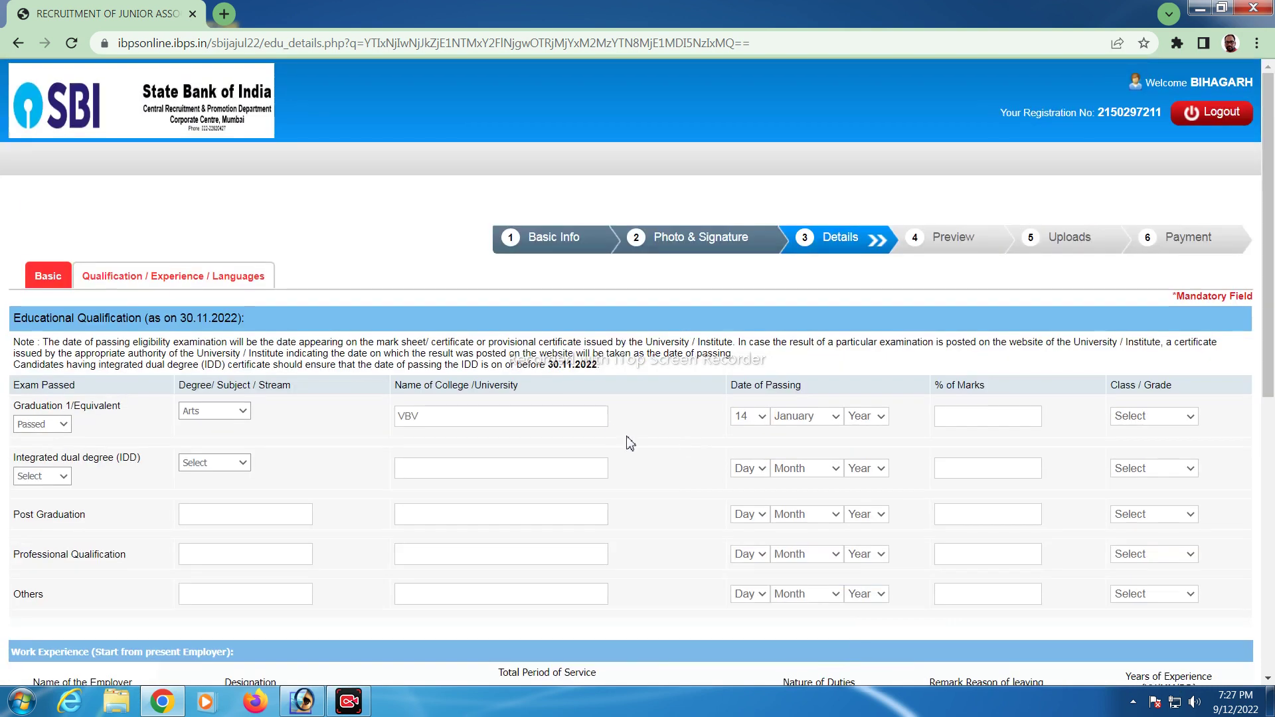